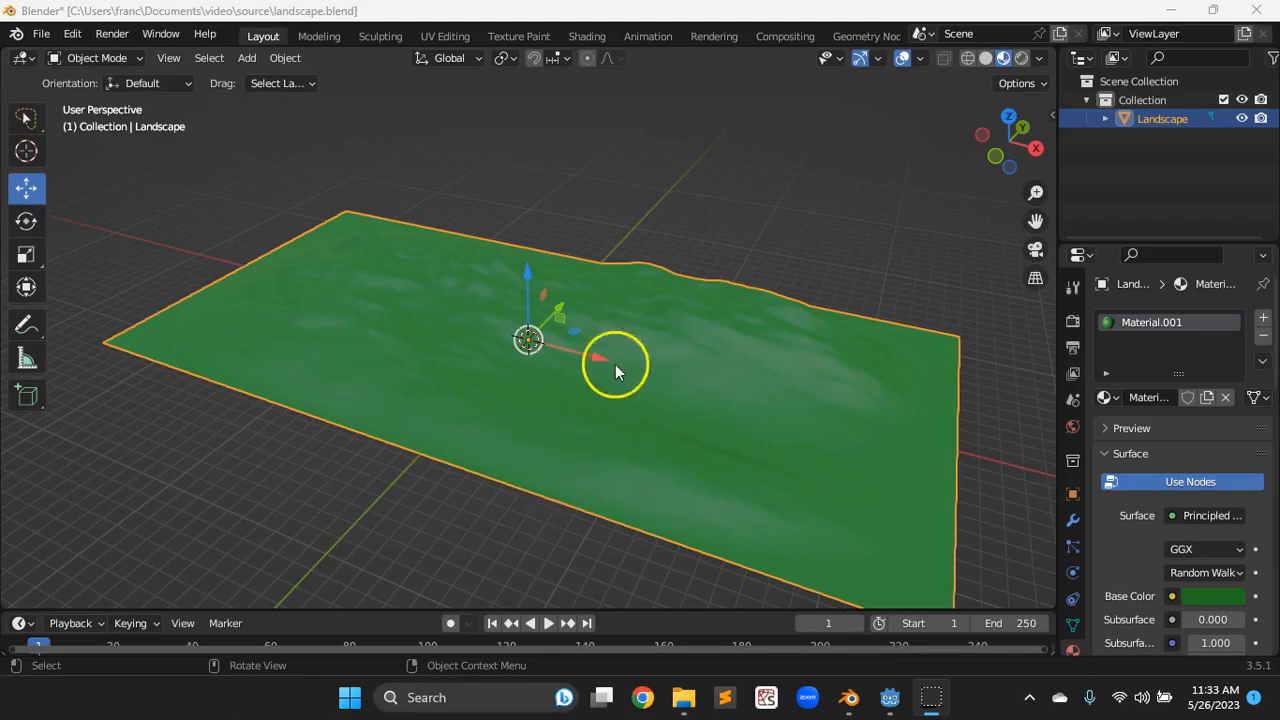
Check the mesh types that can be added, including Landscape, and examine the green terrain from several angles
{"action": "left_click", "coordinate": [243, 58]}
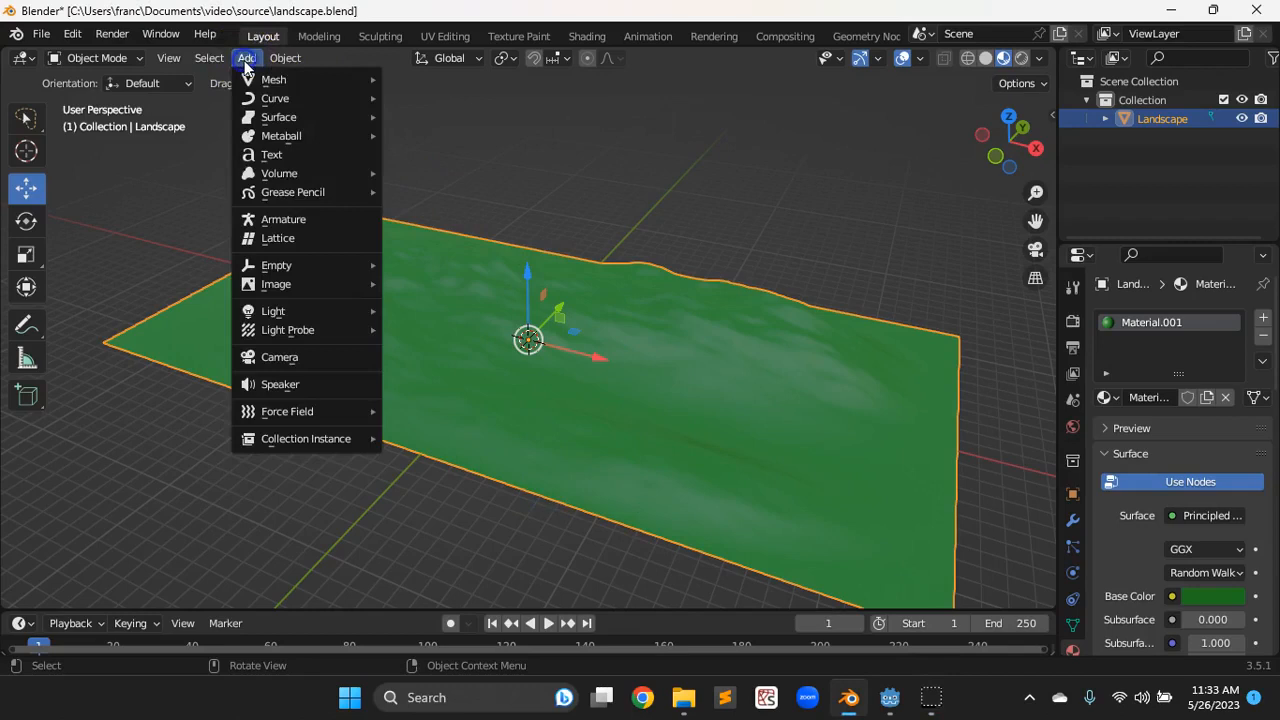
{"action": "mouse_move", "coordinate": [269, 82]}
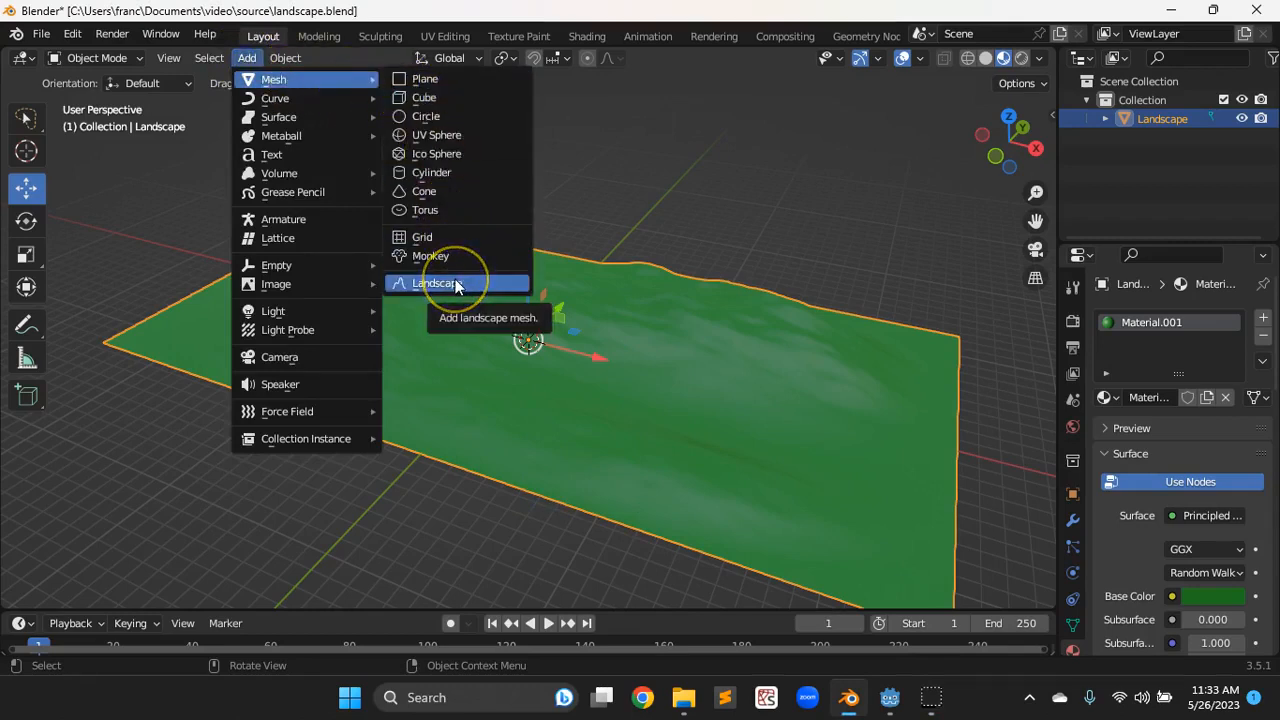
{"action": "middle_click_drag", "start_coordinate": [581, 416], "coordinate": [549, 368]}
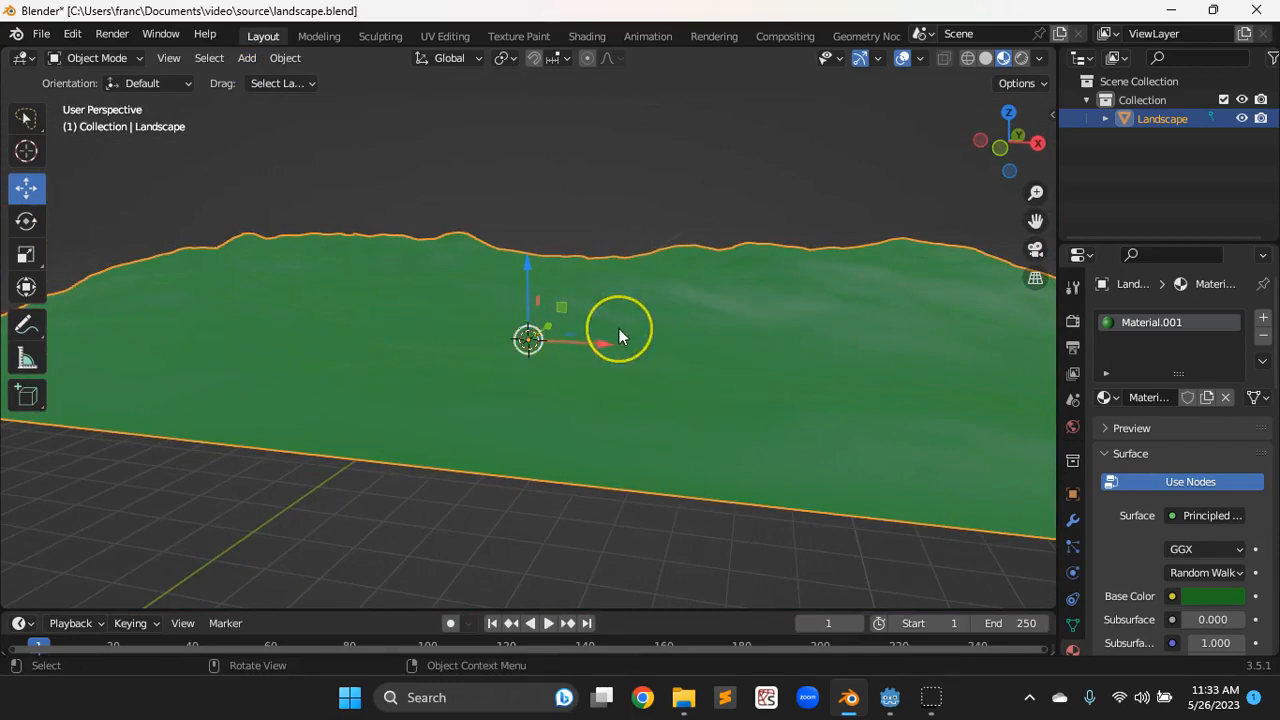
{"action": "scroll", "coordinate": [560, 364], "scroll_direction": "down", "scroll_amount": 2}
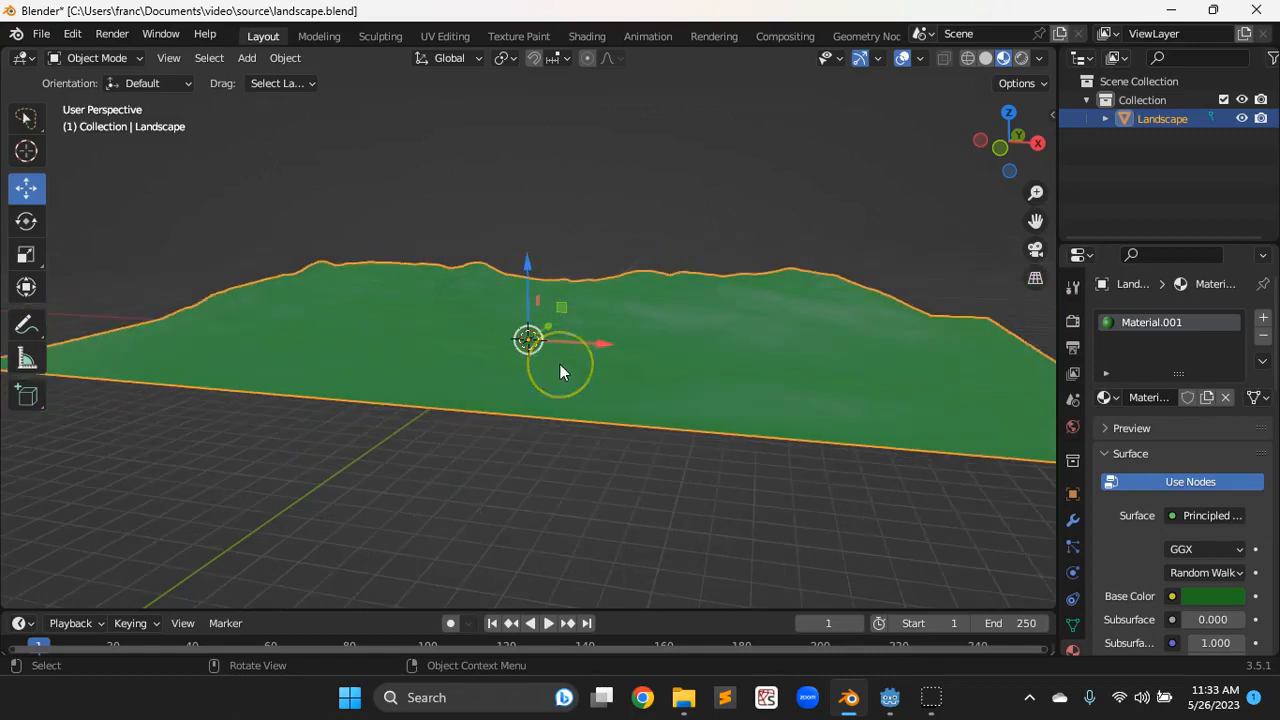
{"action": "scroll", "coordinate": [560, 364], "scroll_direction": "up", "scroll_amount": 4}
{"action": "scroll", "coordinate": [560, 371], "scroll_direction": "down", "scroll_amount": 2}
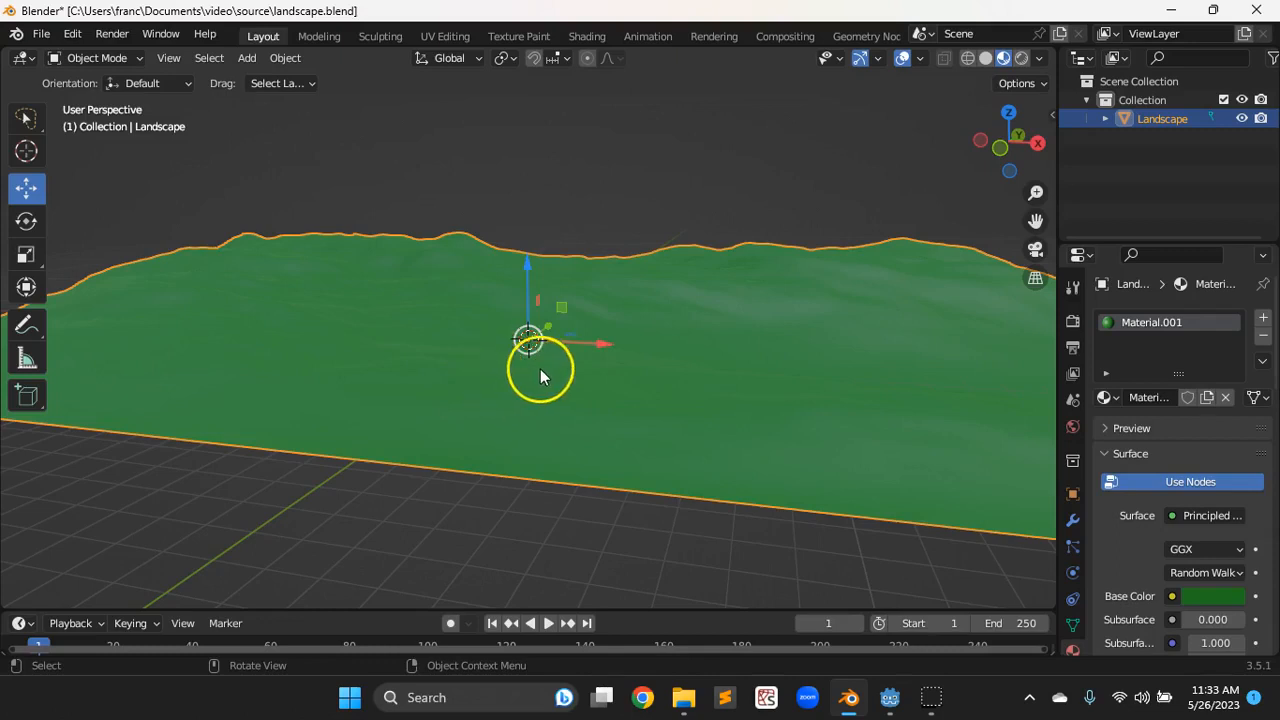
{"action": "middle_click_drag", "start_coordinate": [540, 371], "coordinate": [563, 397]}
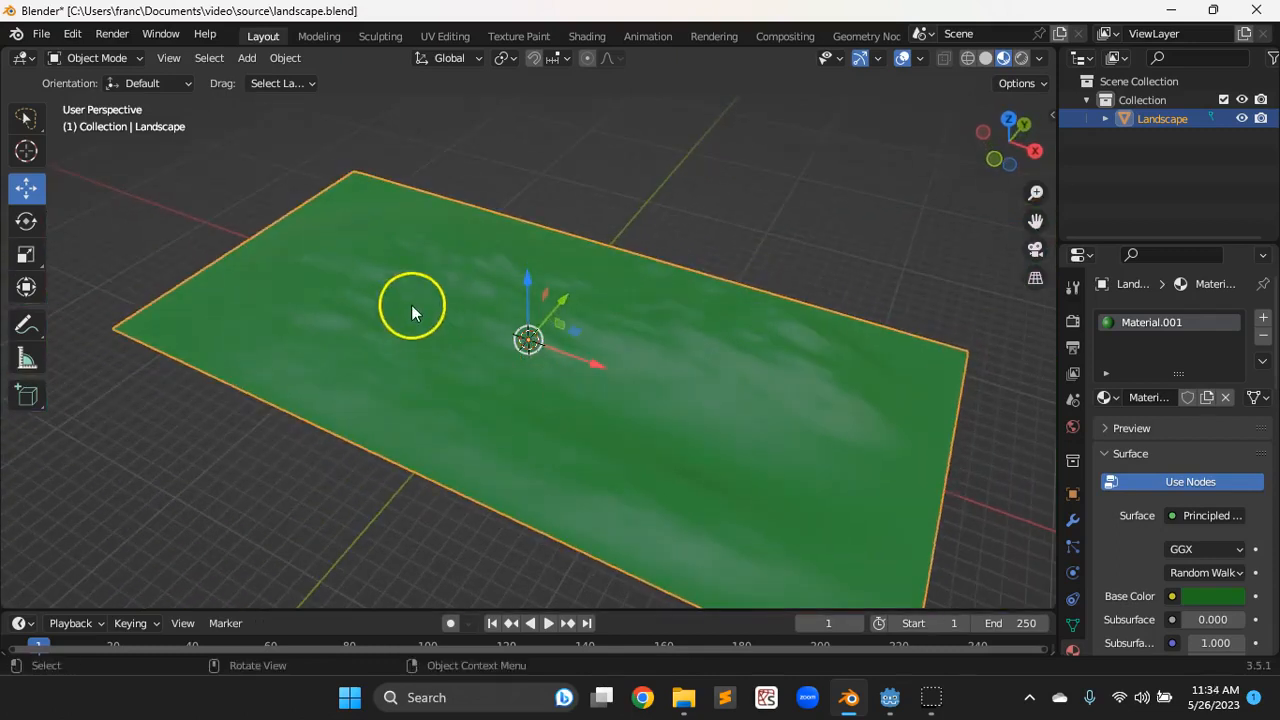
{"action": "scroll", "coordinate": [558, 368], "scroll_direction": "up", "scroll_amount": 5}
{"action": "scroll", "coordinate": [561, 367], "scroll_direction": "down", "scroll_amount": 3}
{"action": "middle_click_drag", "start_coordinate": [550, 390], "coordinate": [586, 382]}
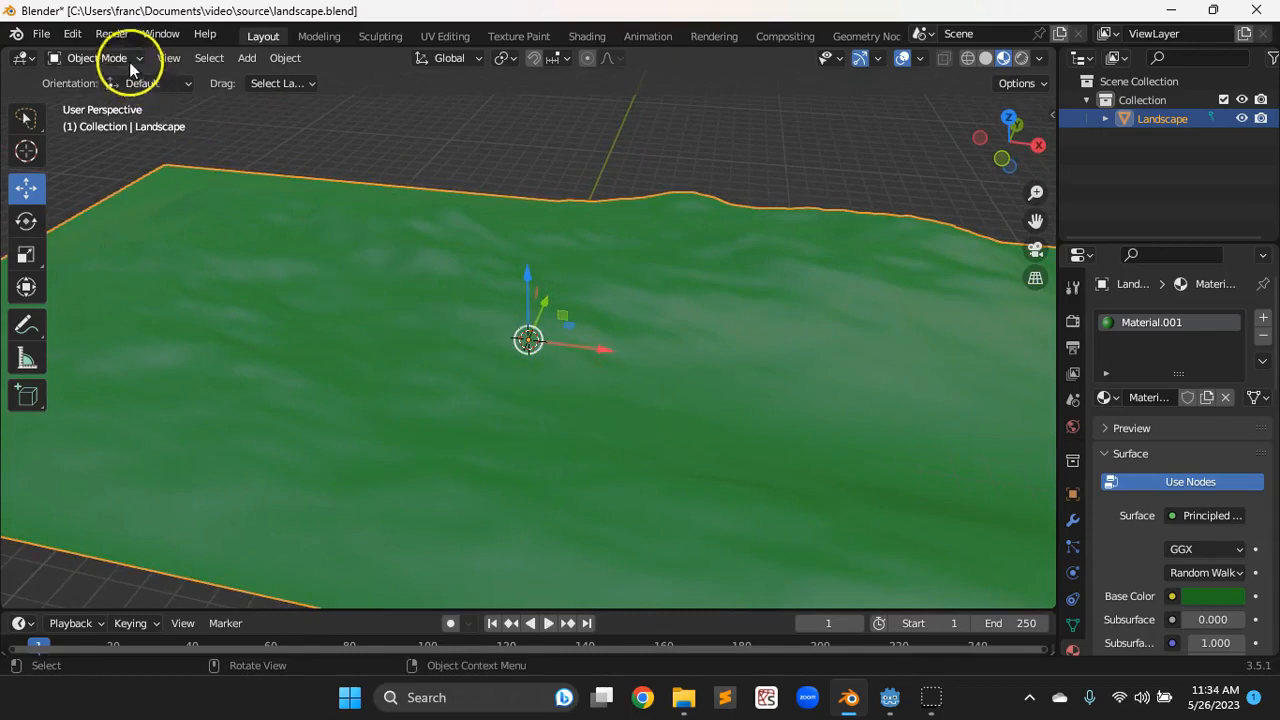
Check in the add-on preferences whether Sapling Tree Gen and A.N.T.Landscape are enabled
{"action": "left_click", "coordinate": [86, 40]}
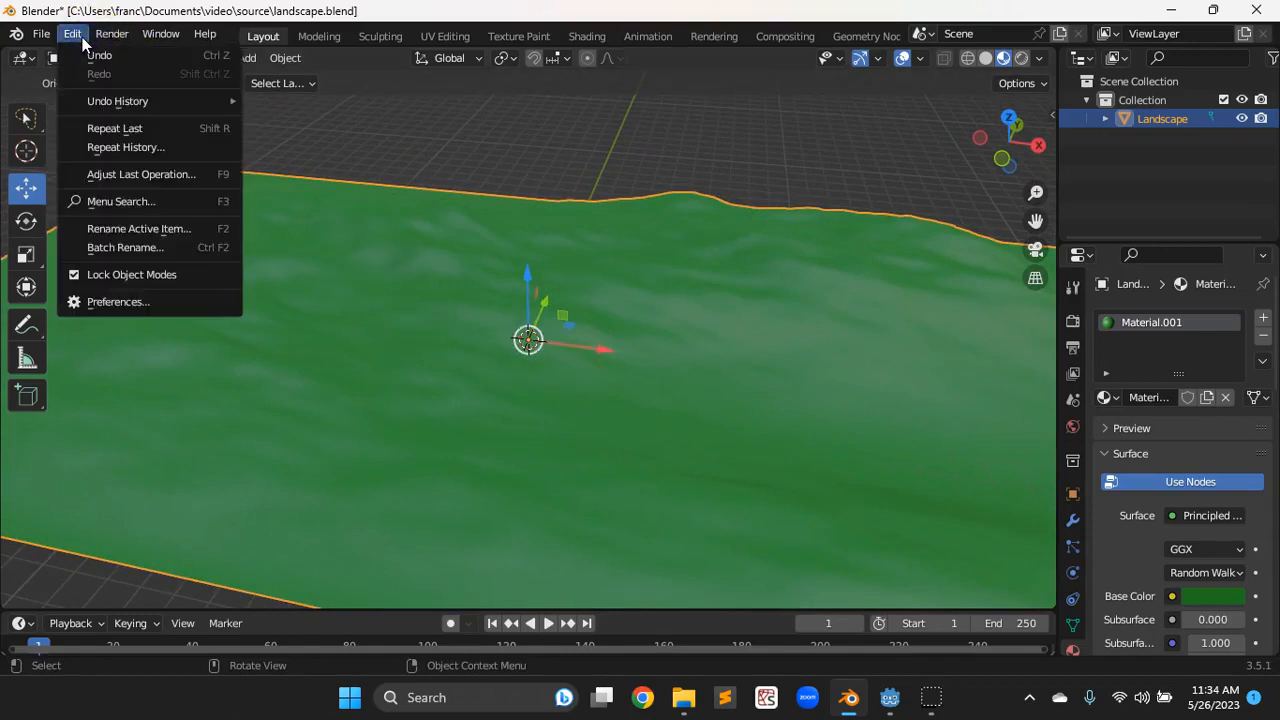
{"action": "left_click", "coordinate": [118, 306]}
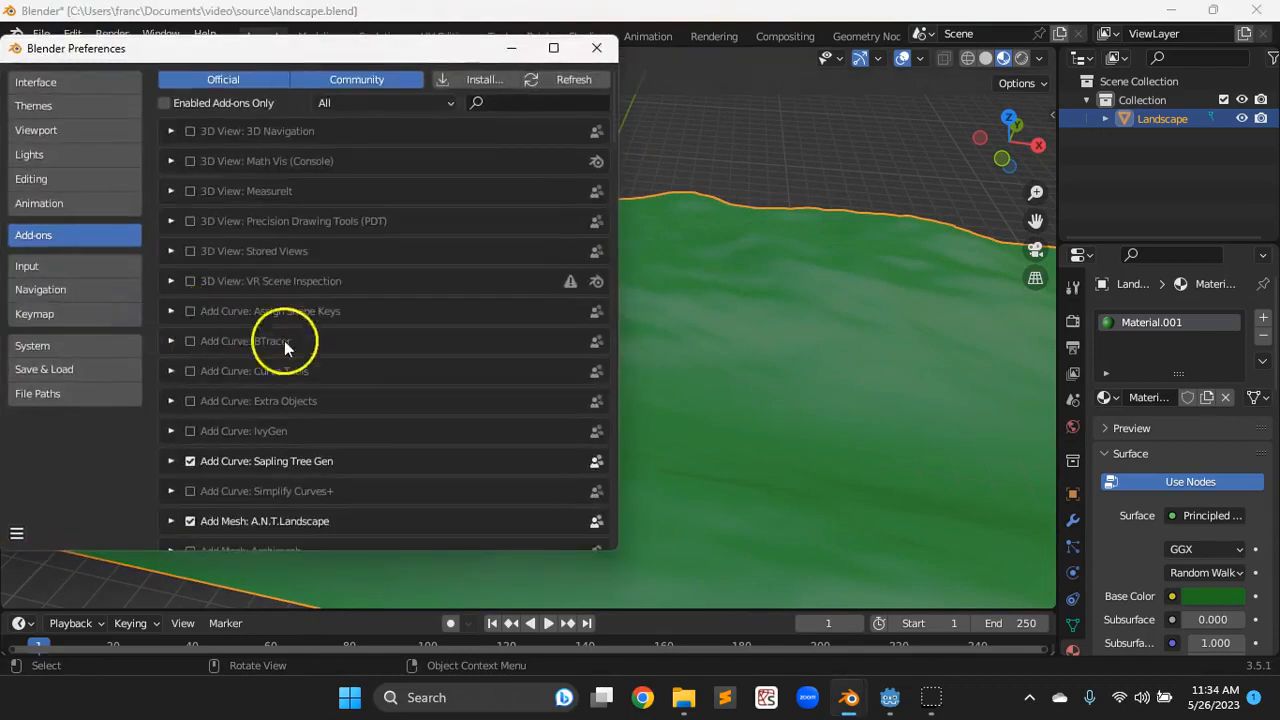
{"action": "scroll", "coordinate": [310, 386], "scroll_direction": "down", "scroll_amount": 1}
{"action": "scroll", "coordinate": [310, 386], "scroll_direction": "up", "scroll_amount": 1}
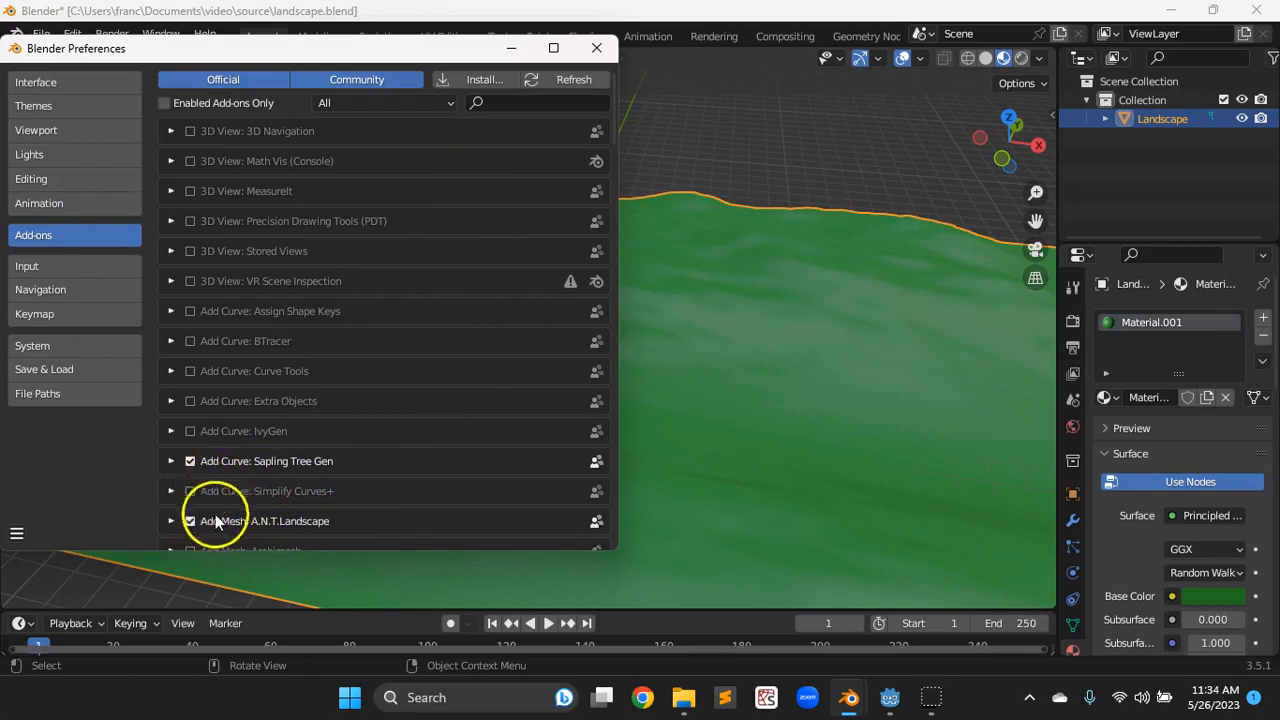
{"action": "left_click", "coordinate": [598, 48]}
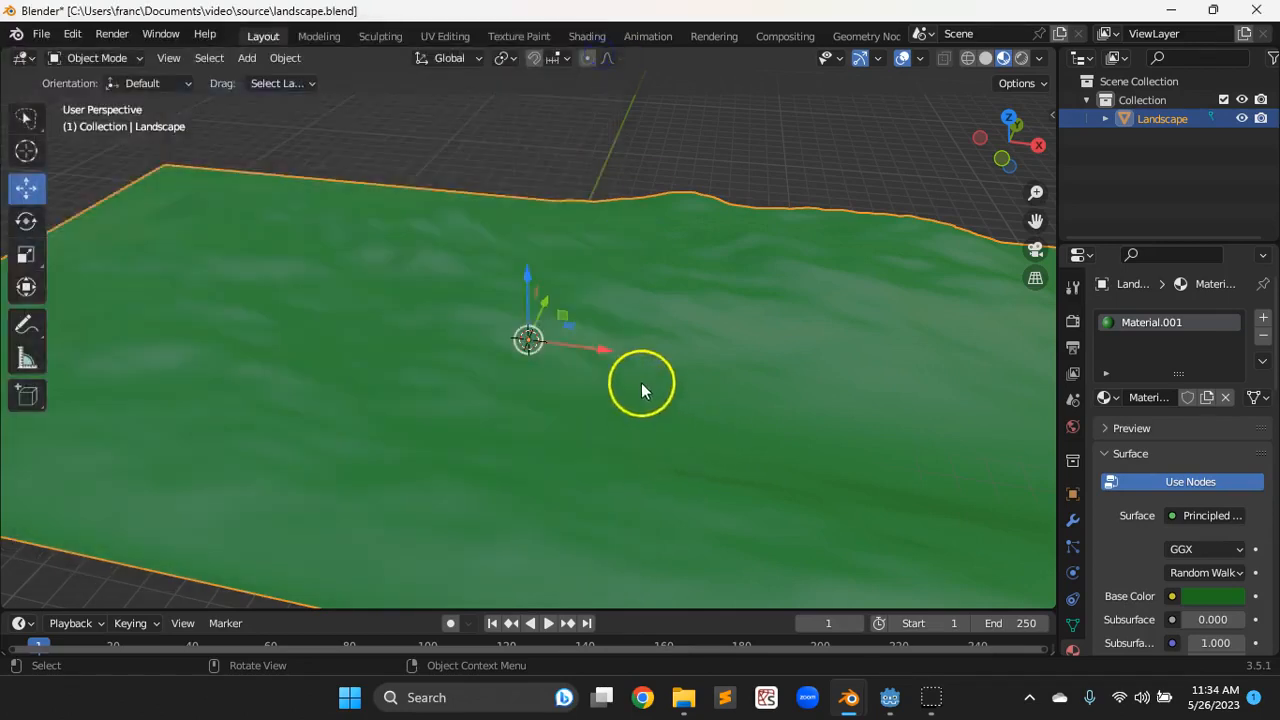
Add a curve tree to the scene with Sapling Tree Gen
{"action": "left_click", "coordinate": [250, 58]}
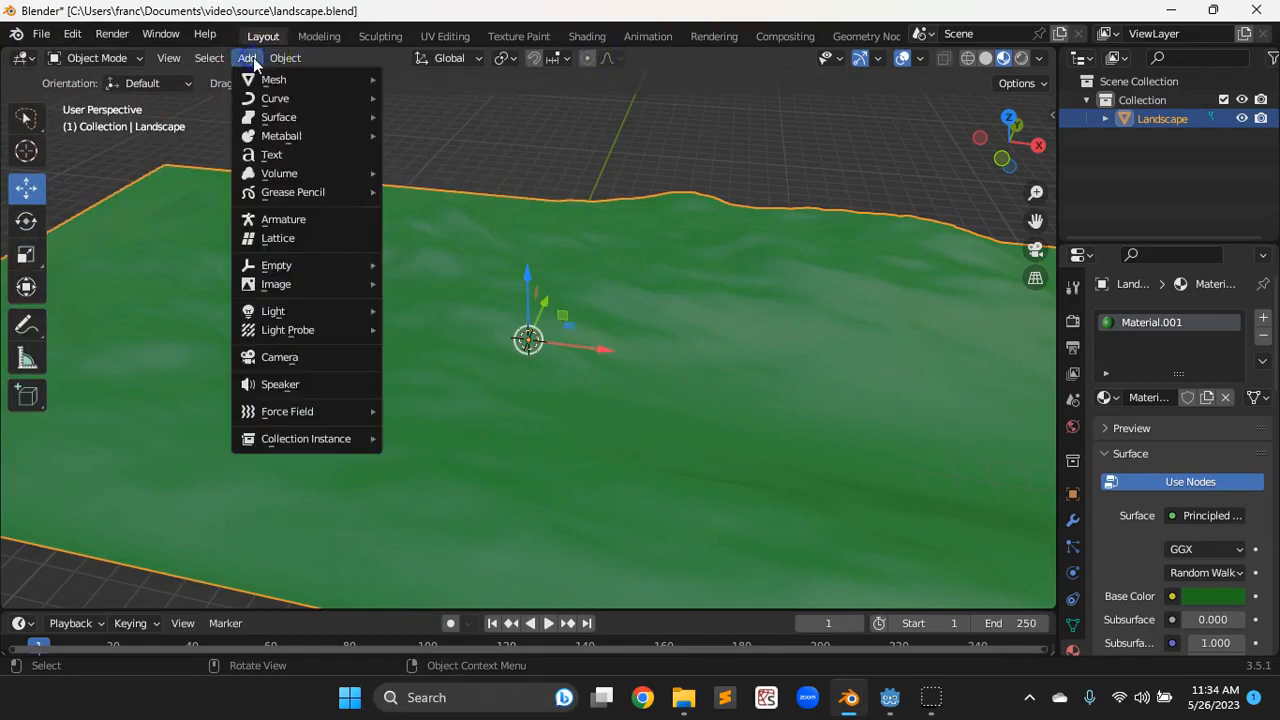
{"action": "mouse_move", "coordinate": [323, 93]}
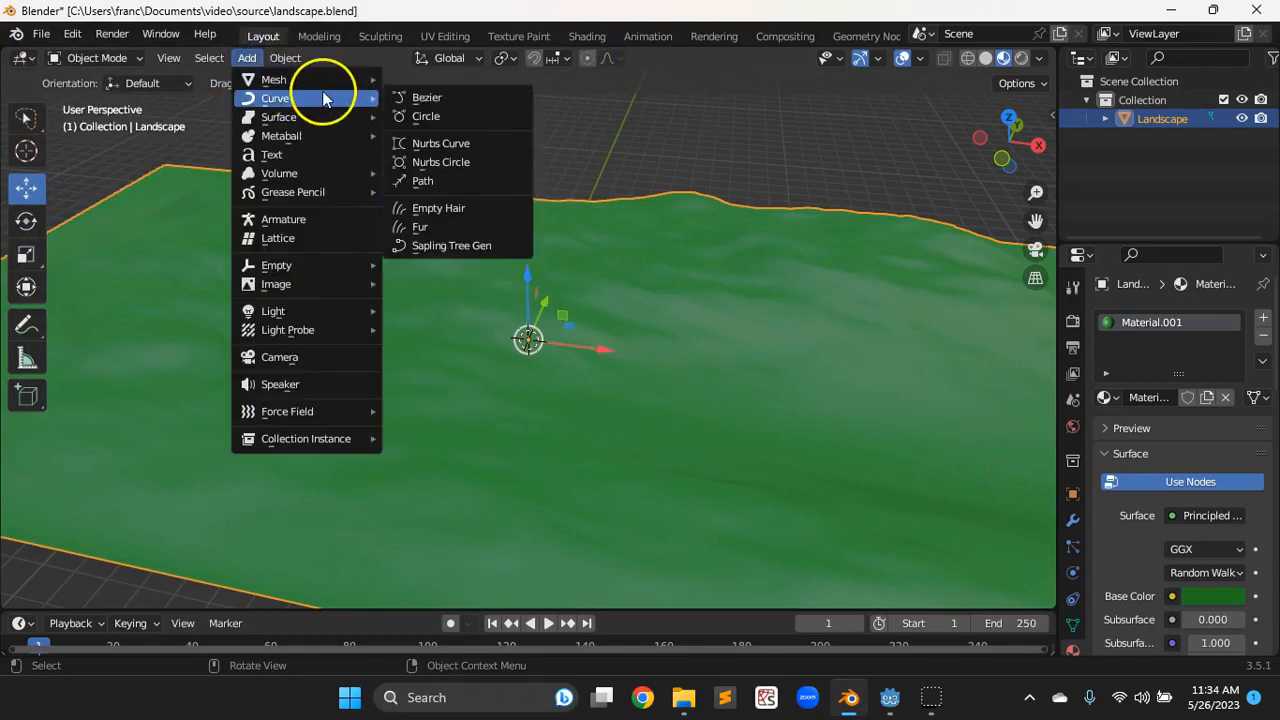
{"action": "left_click", "coordinate": [441, 246]}
{"action": "left_click", "coordinate": [478, 316]}
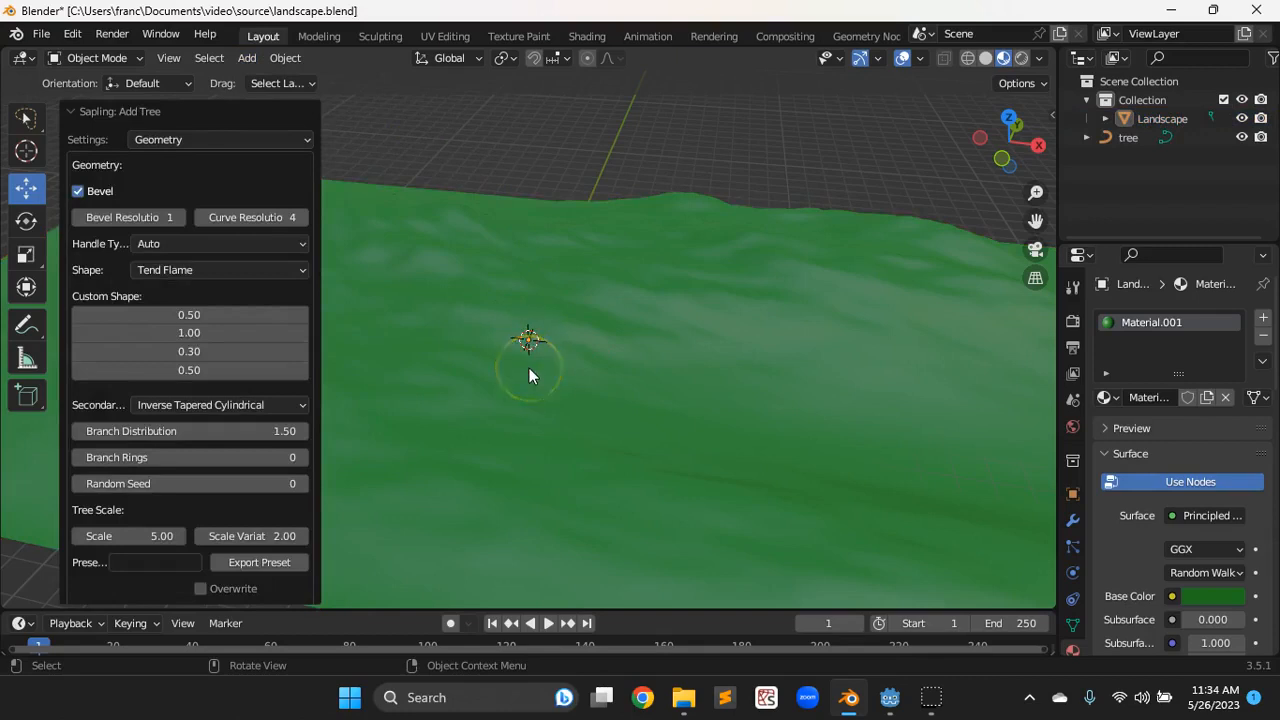
Examine the new tree's trunk and branches up close and from farther away
{"action": "scroll", "coordinate": [529, 368], "scroll_direction": "up", "scroll_amount": 5}
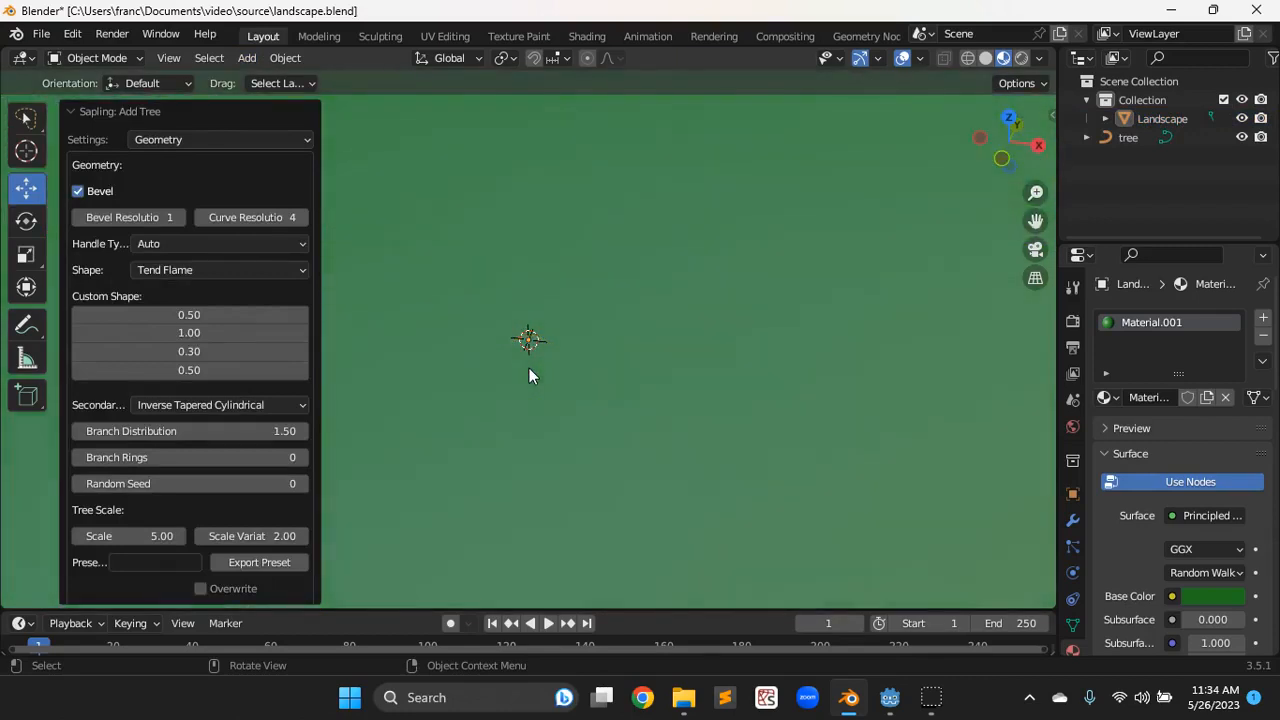
{"action": "scroll", "coordinate": [529, 368], "scroll_direction": "up", "scroll_amount": 4}
{"action": "scroll", "coordinate": [529, 368], "scroll_direction": "up", "scroll_amount": 1}
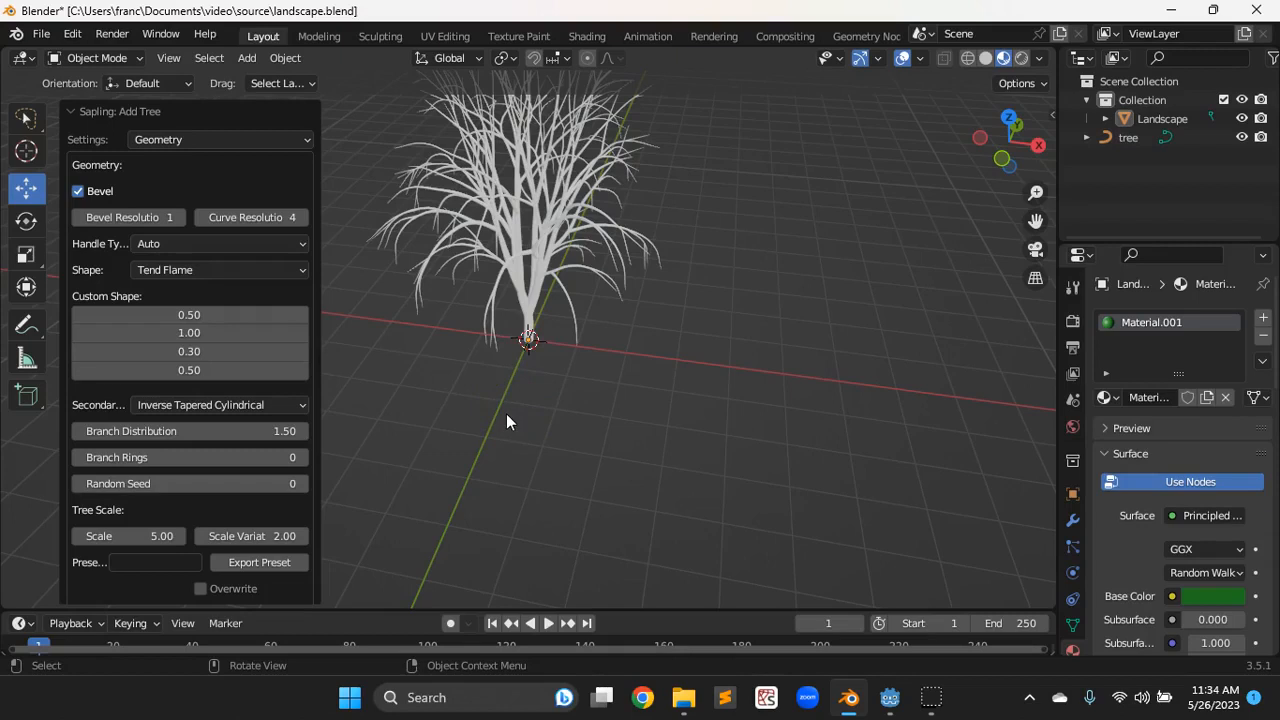
{"action": "scroll", "coordinate": [506, 413], "scroll_direction": "down", "scroll_amount": 3}
{"action": "scroll", "coordinate": [505, 413], "scroll_direction": "up", "scroll_amount": 4}
{"action": "scroll", "coordinate": [505, 413], "scroll_direction": "down", "scroll_amount": 3}
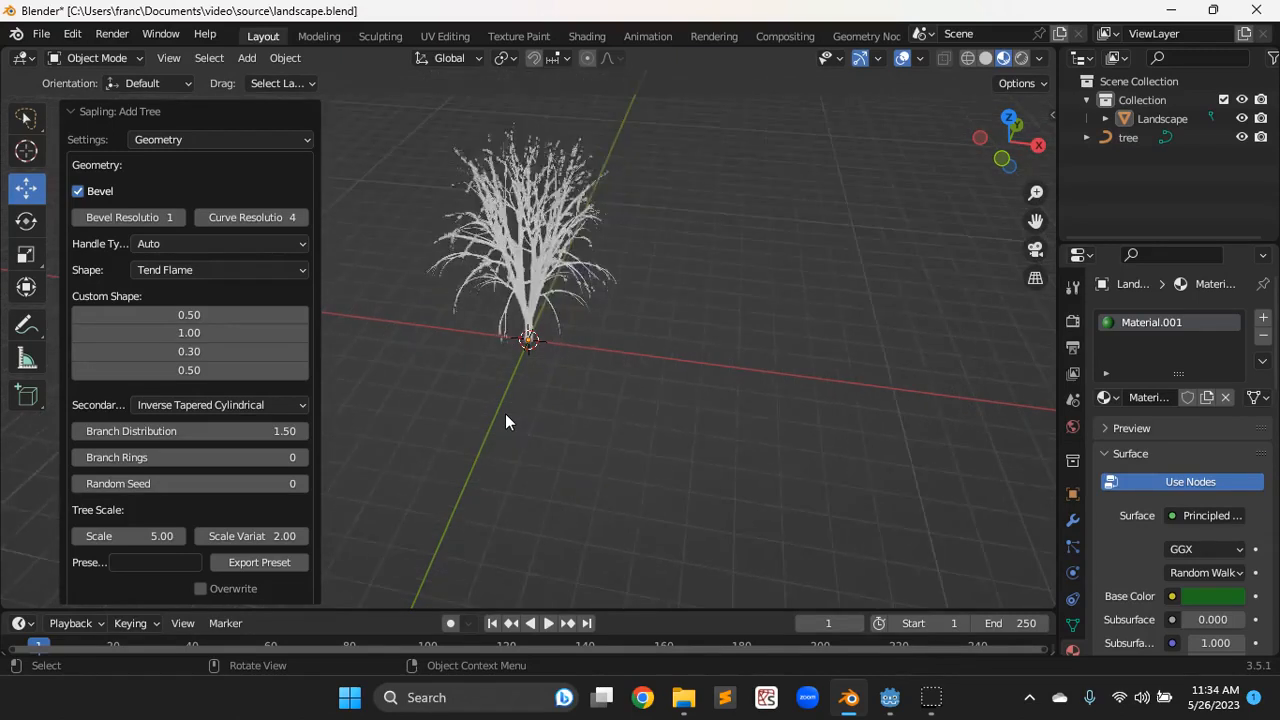
{"action": "scroll", "coordinate": [505, 413], "scroll_direction": "up", "scroll_amount": 4}
{"action": "scroll", "coordinate": [505, 413], "scroll_direction": "down", "scroll_amount": 2}
{"action": "scroll", "coordinate": [505, 413], "scroll_direction": "up", "scroll_amount": 2}
{"action": "scroll", "coordinate": [505, 413], "scroll_direction": "down", "scroll_amount": 2}
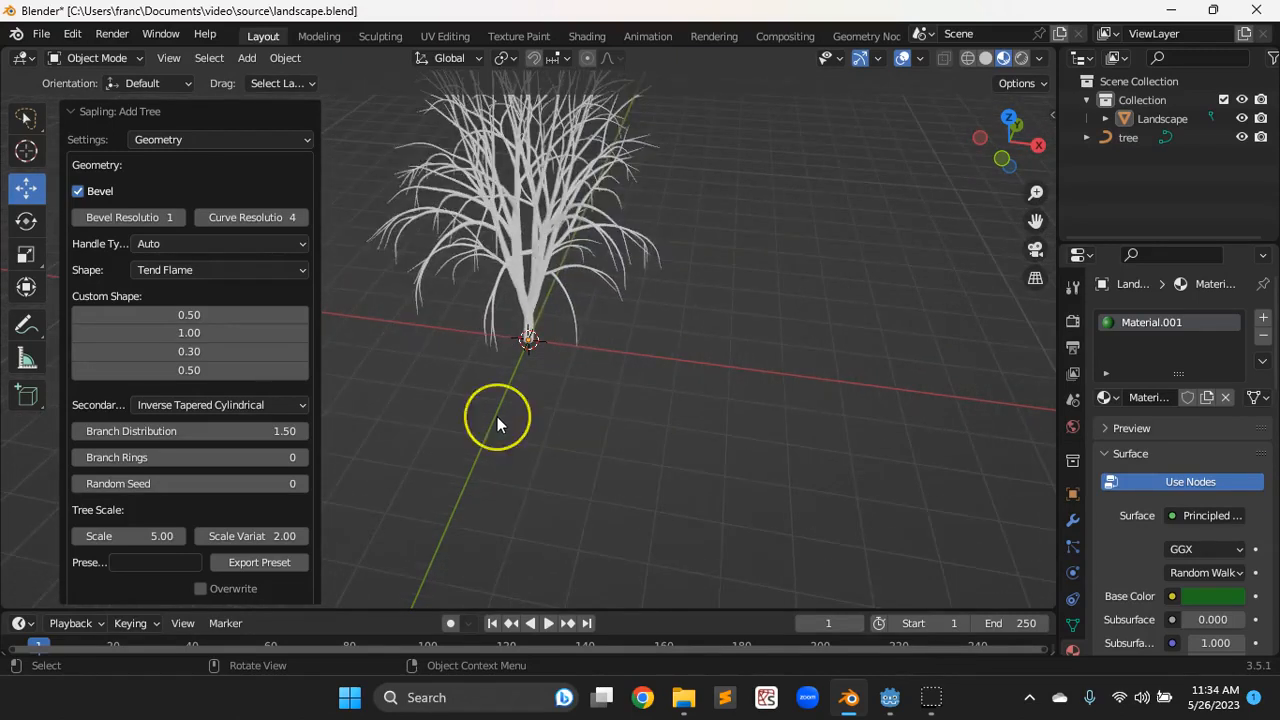
{"action": "middle_click_drag", "start_coordinate": [497, 416], "coordinate": [585, 413], "text": "shift"}
{"action": "scroll", "coordinate": [605, 434], "scroll_direction": "up", "scroll_amount": 3}
{"action": "scroll", "coordinate": [597, 432], "scroll_direction": "down", "scroll_amount": 4}
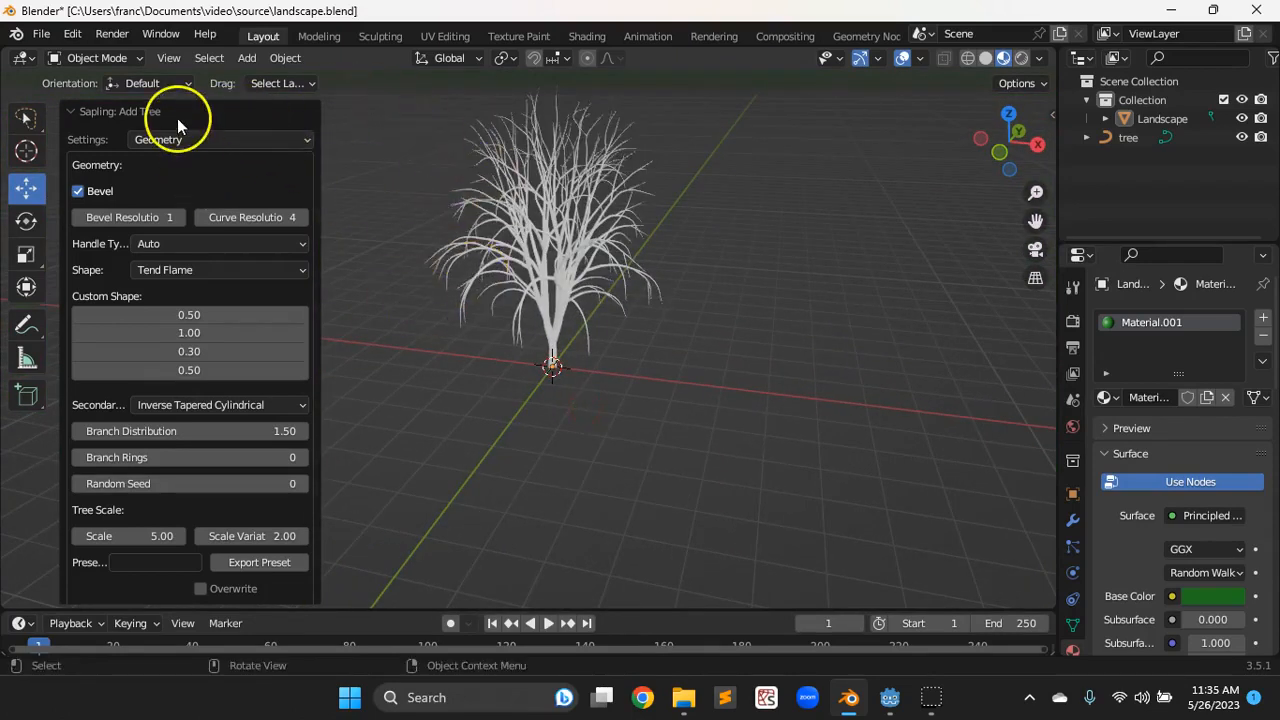
In the tree's Geometry settings, set the bevel resolution to 3 and the curve resolution to 1
{"action": "left_click", "coordinate": [245, 139]}
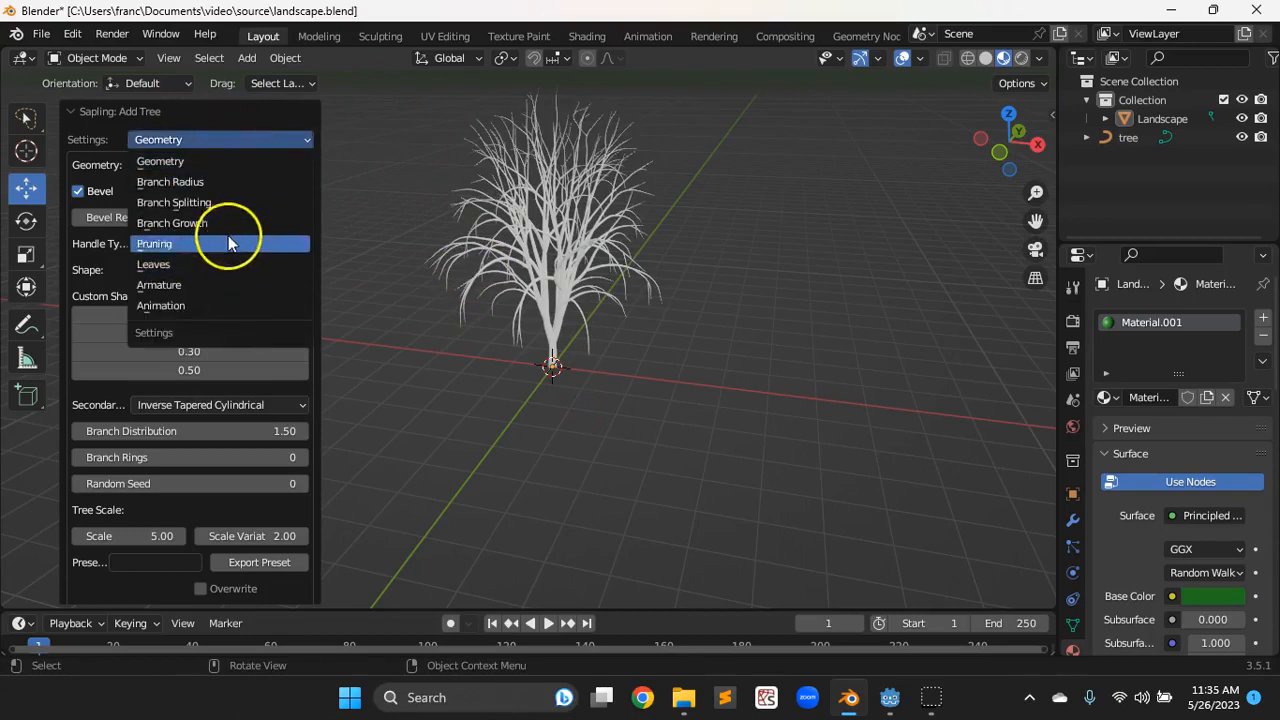
{"action": "left_click", "coordinate": [200, 155]}
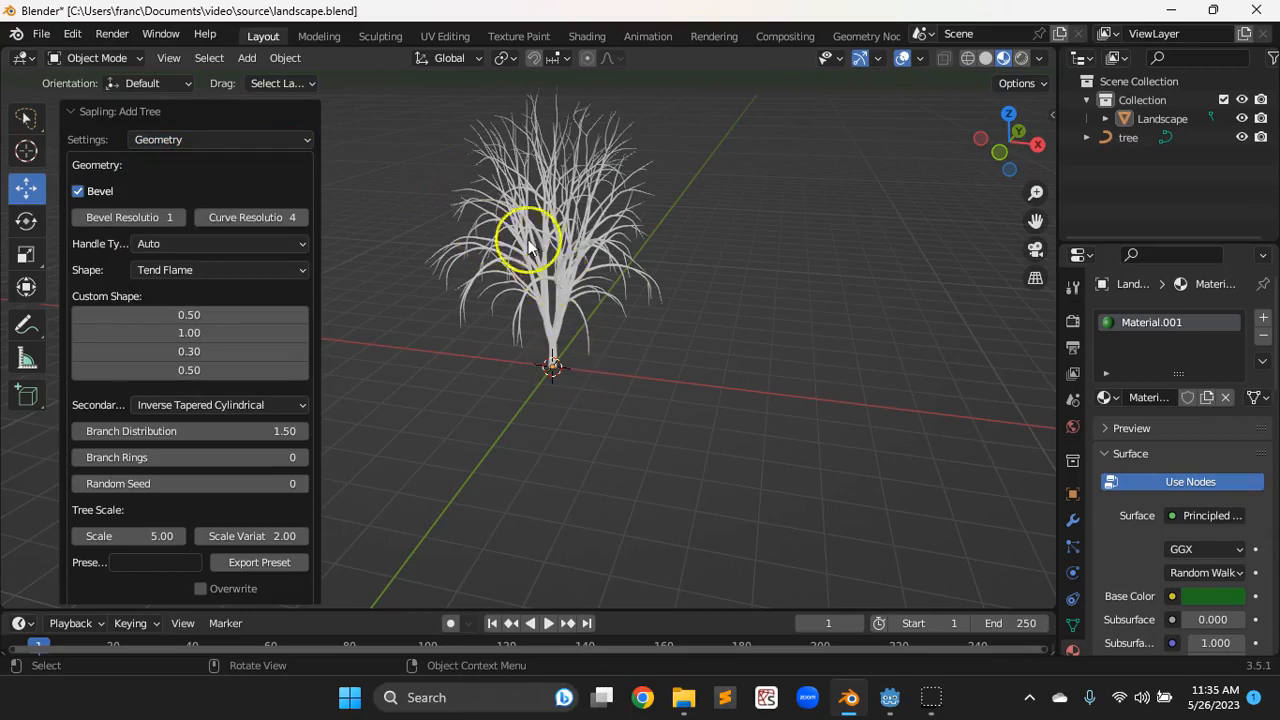
{"action": "left_click", "coordinate": [264, 140]}
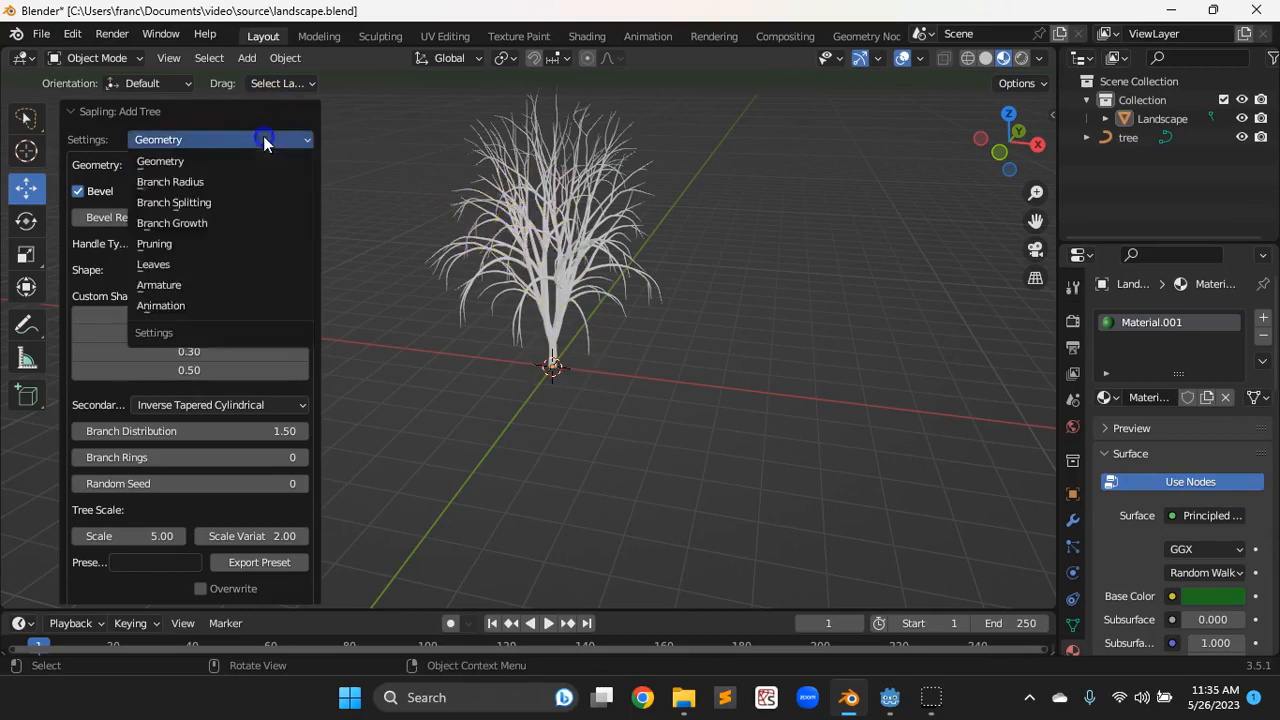
{"action": "left_click", "coordinate": [108, 141]}
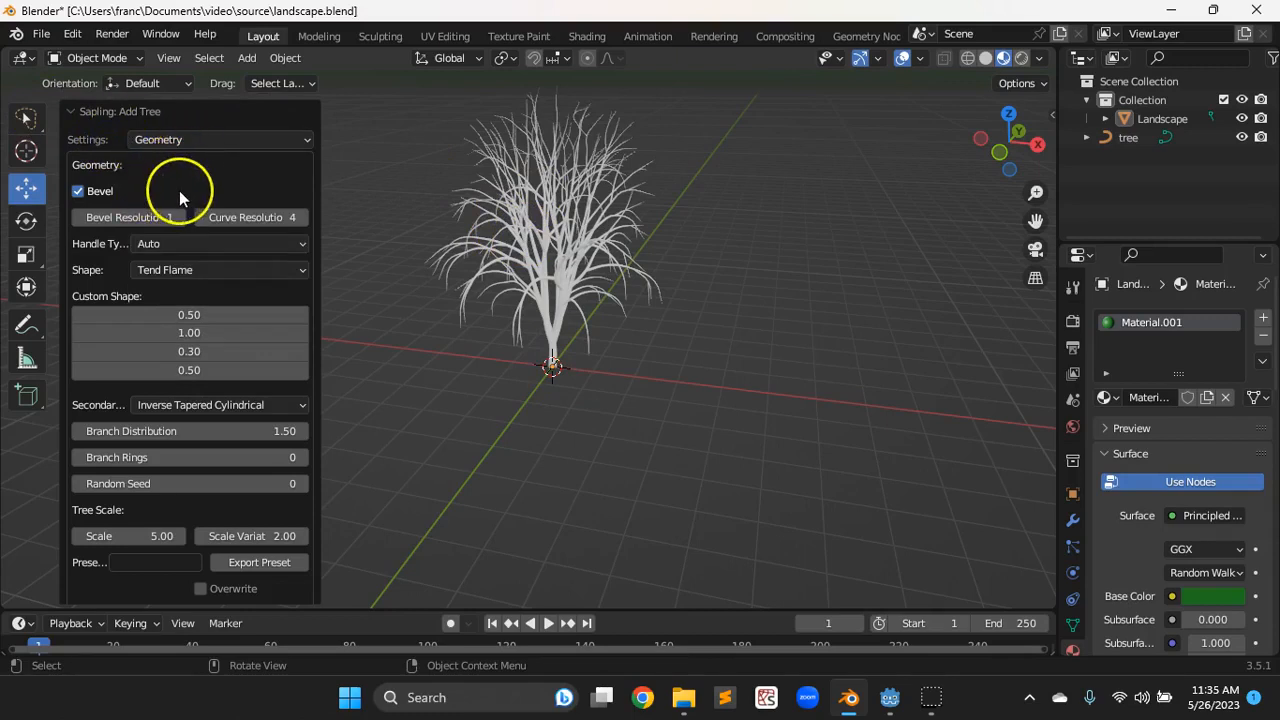
{"action": "scroll", "coordinate": [185, 190], "scroll_direction": "down", "scroll_amount": 1}
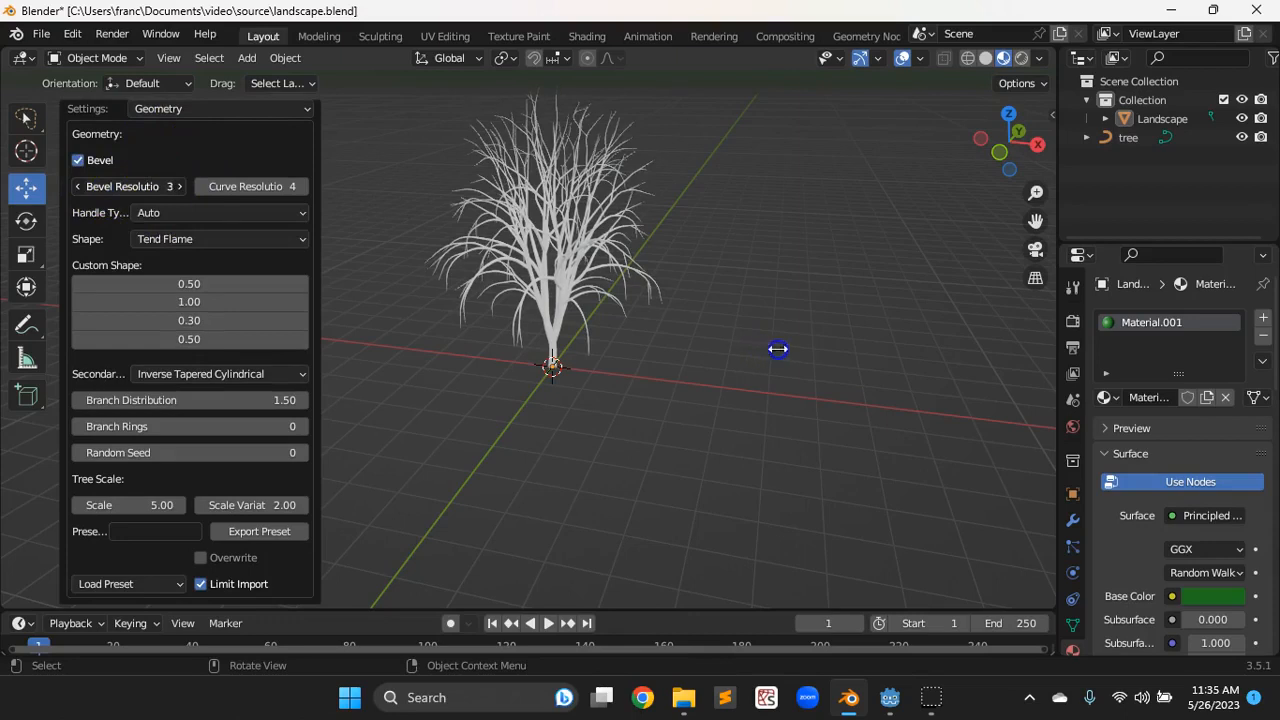
{"action": "left_click_drag", "start_coordinate": [226, 188], "coordinate": [543, 351]}
{"action": "left_click", "coordinate": [226, 188]}
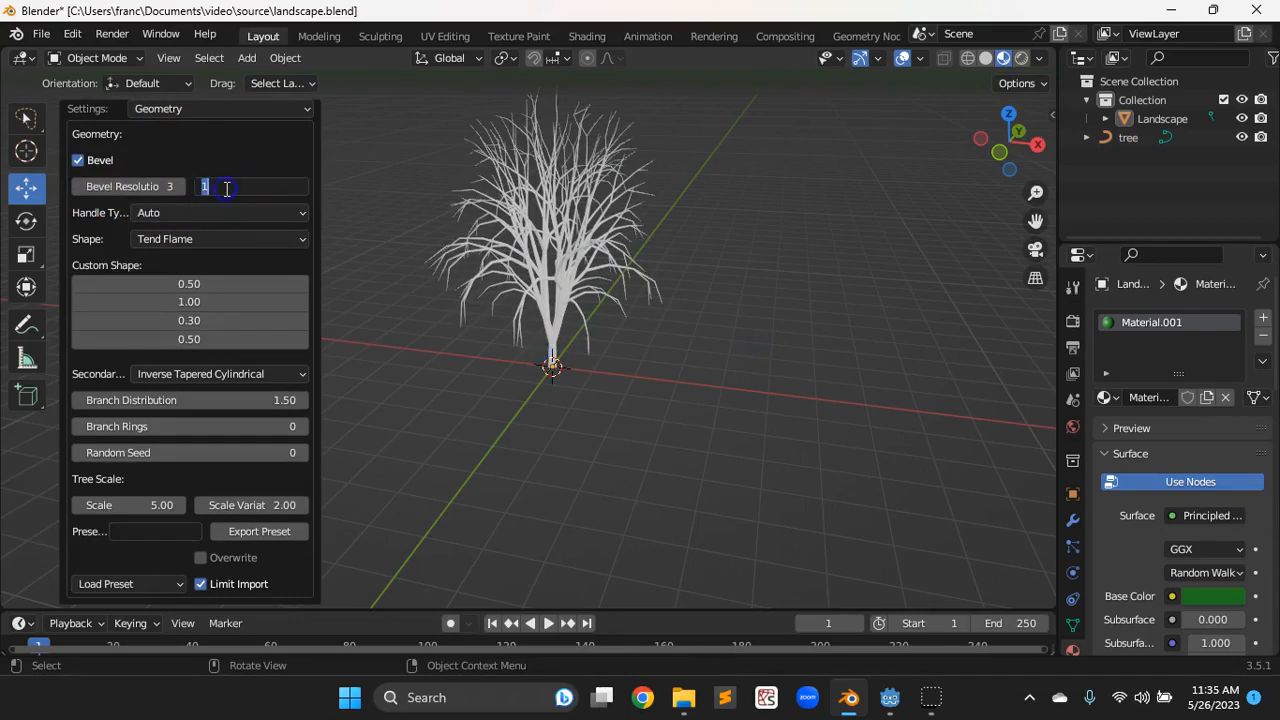
{"action": "left_click", "coordinate": [231, 199]}
{"action": "left_click_drag", "start_coordinate": [226, 188], "coordinate": [549, 351]}
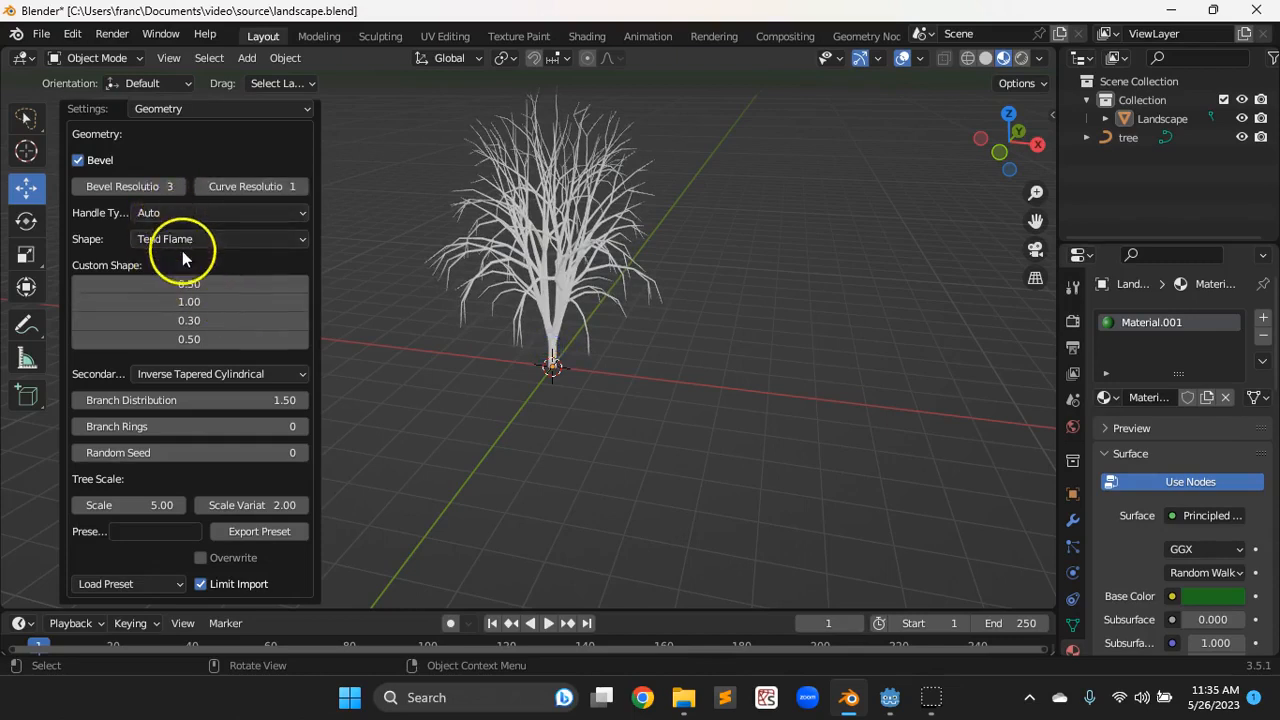
Set the tree's shape to Conical and its first and third custom shape values to 1.00 and 0.01
{"action": "left_click", "coordinate": [215, 241]}
{"action": "left_click", "coordinate": [210, 261]}
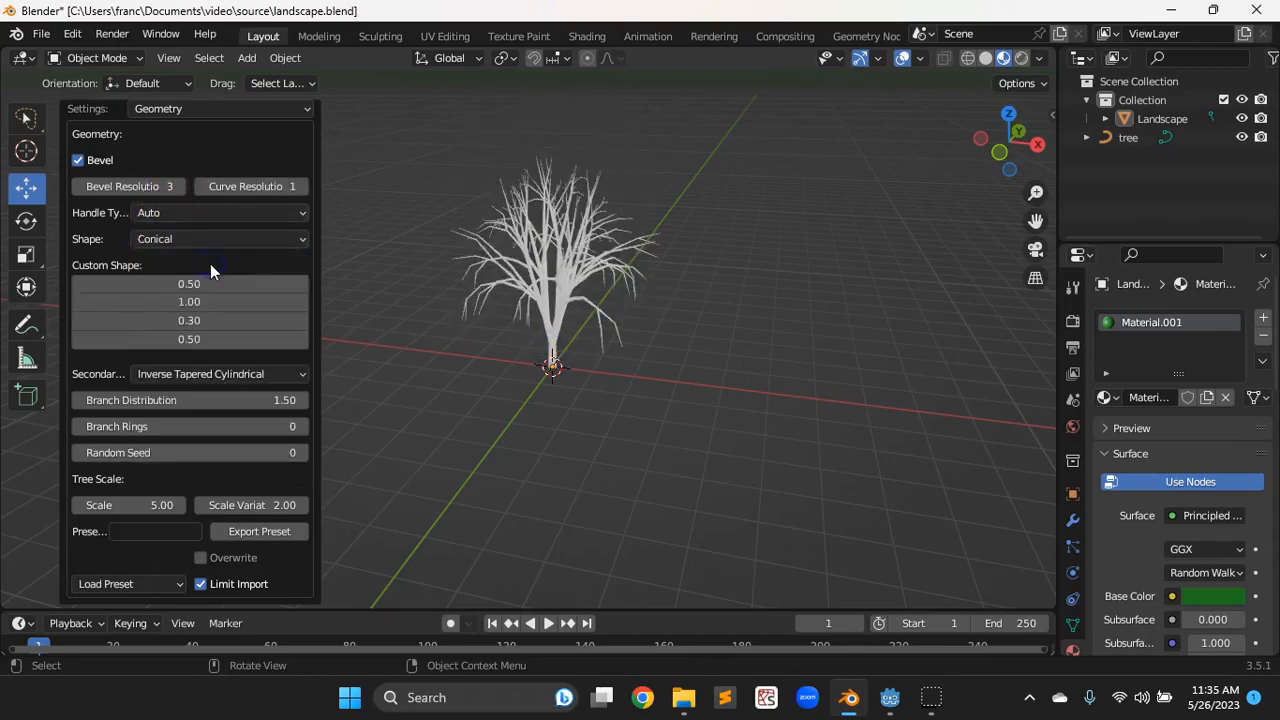
{"action": "left_click", "coordinate": [174, 321]}
{"action": "left_click_drag", "start_coordinate": [493, 321], "coordinate": [482, 322]}
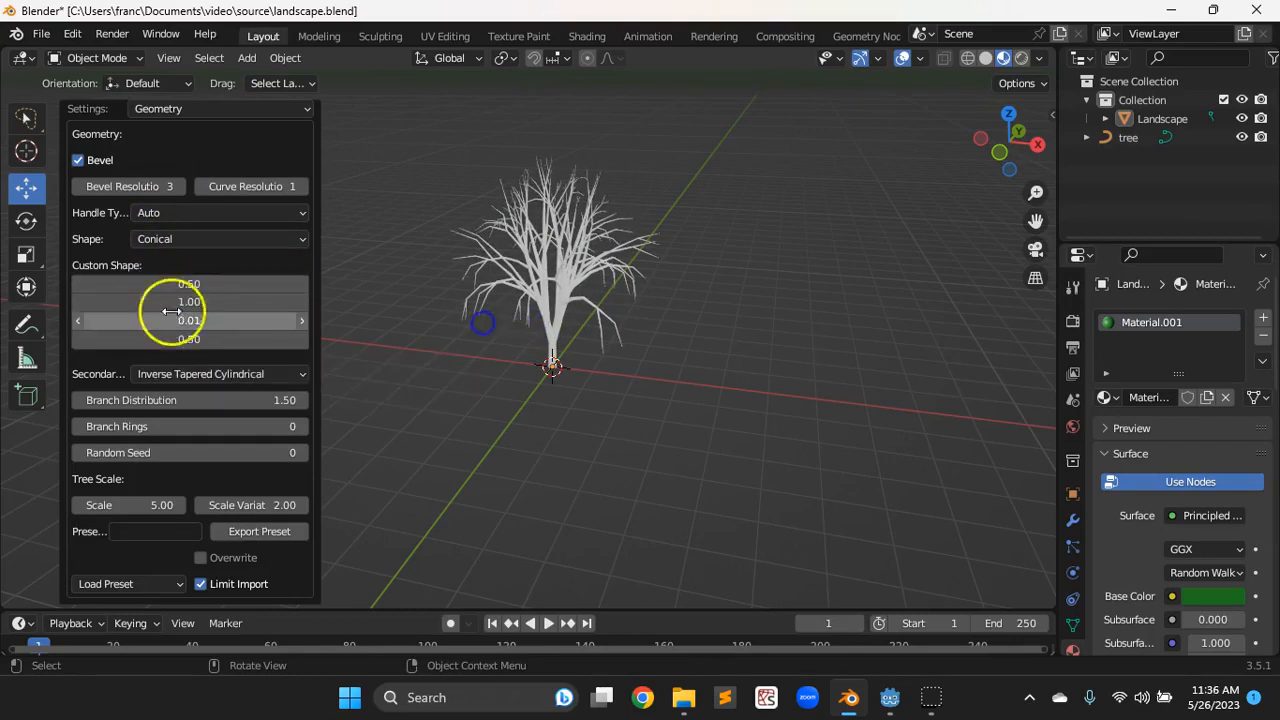
{"action": "left_click_drag", "start_coordinate": [167, 288], "coordinate": [528, 291]}
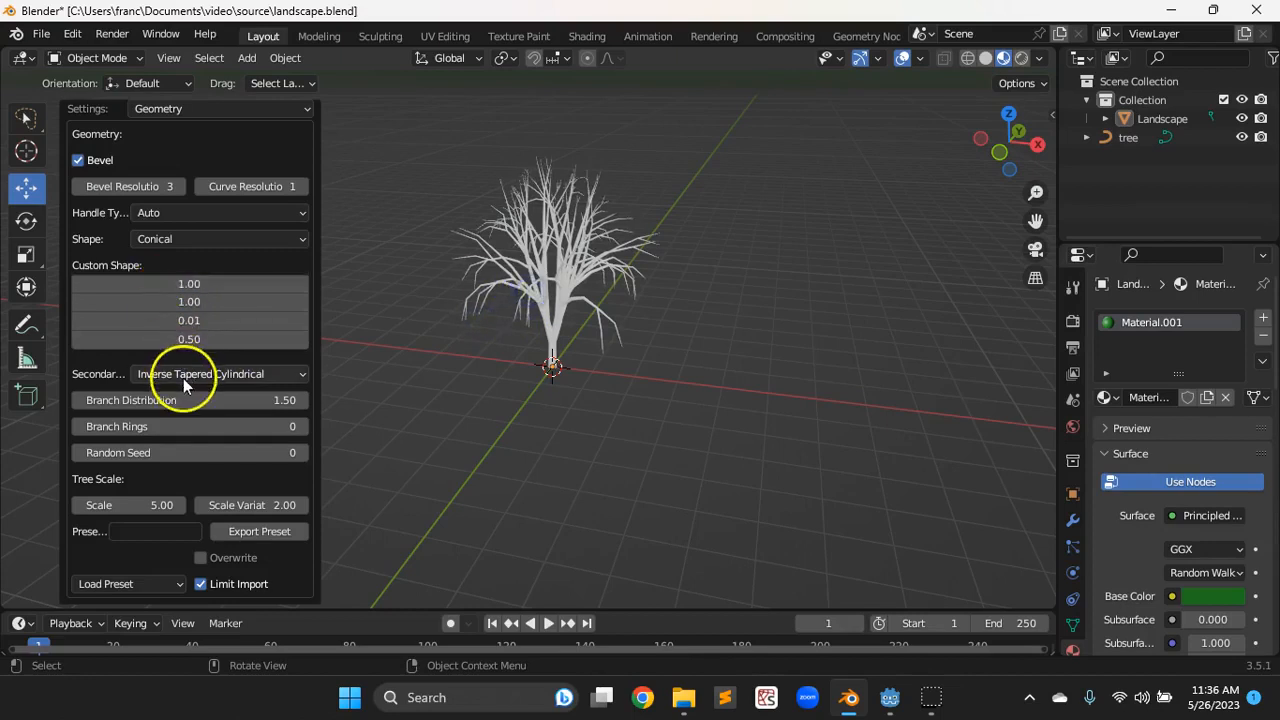
Review the tree presets available for loading without choosing one
{"action": "left_click", "coordinate": [159, 586]}
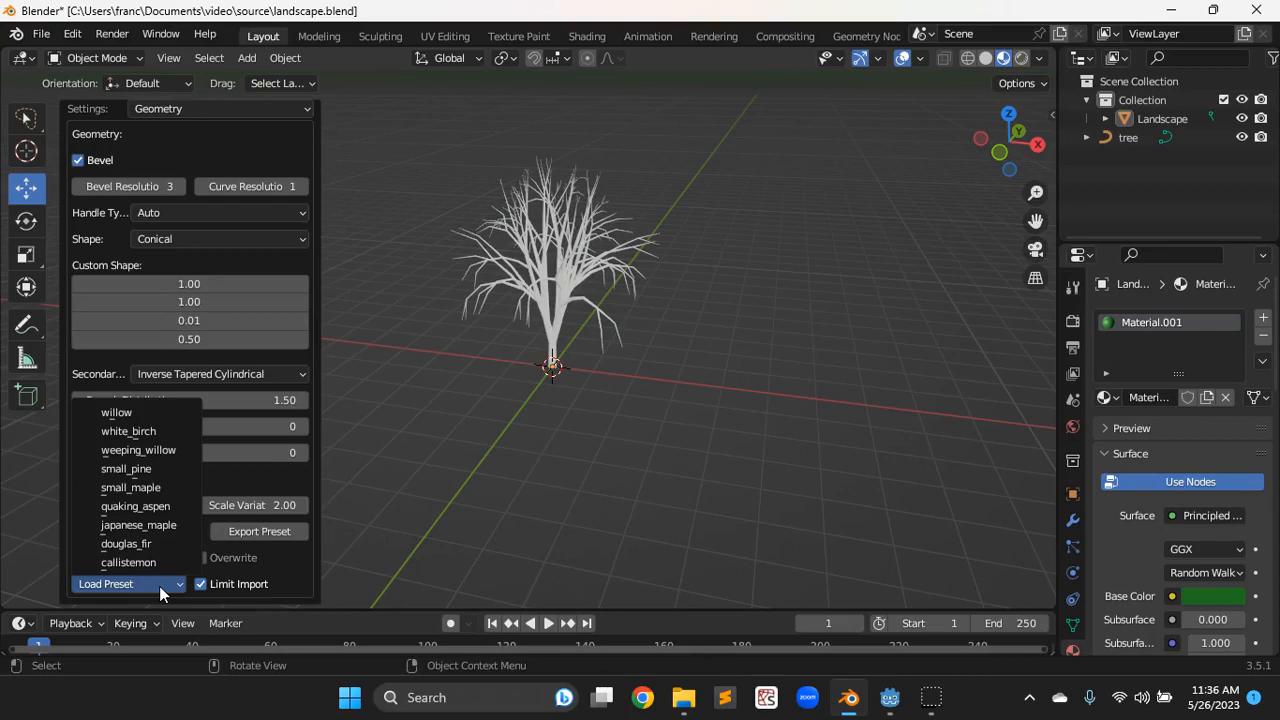
{"action": "left_click", "coordinate": [159, 586]}
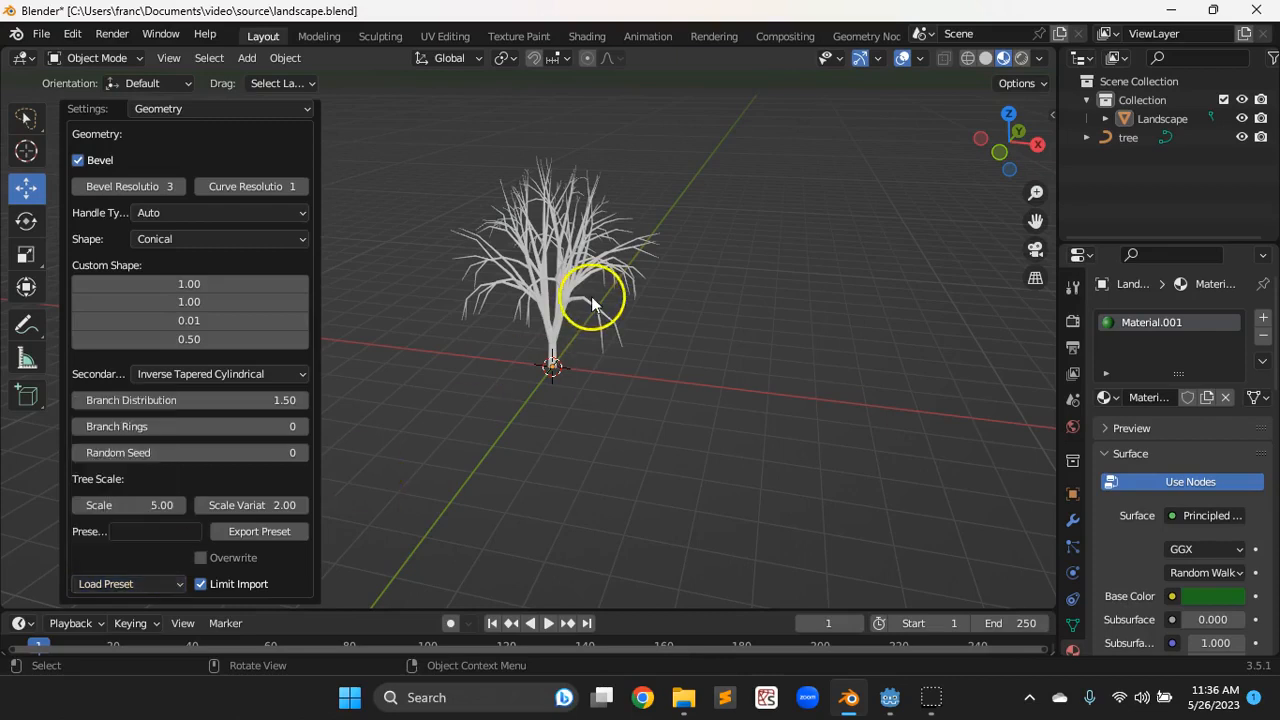
{"action": "scroll", "coordinate": [236, 383], "scroll_direction": "up", "scroll_amount": 2}
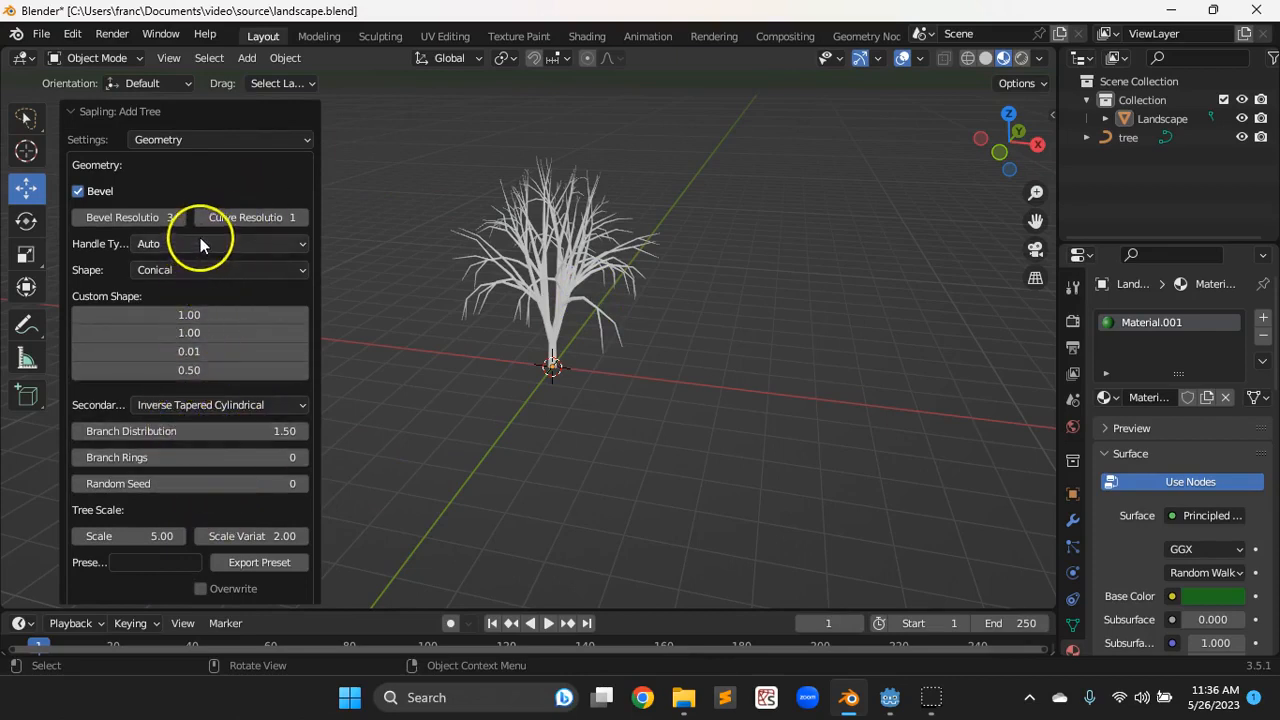
Show the tree's Leaves settings and collapse the Sapling: Add Tree settings
{"action": "left_click", "coordinate": [268, 145]}
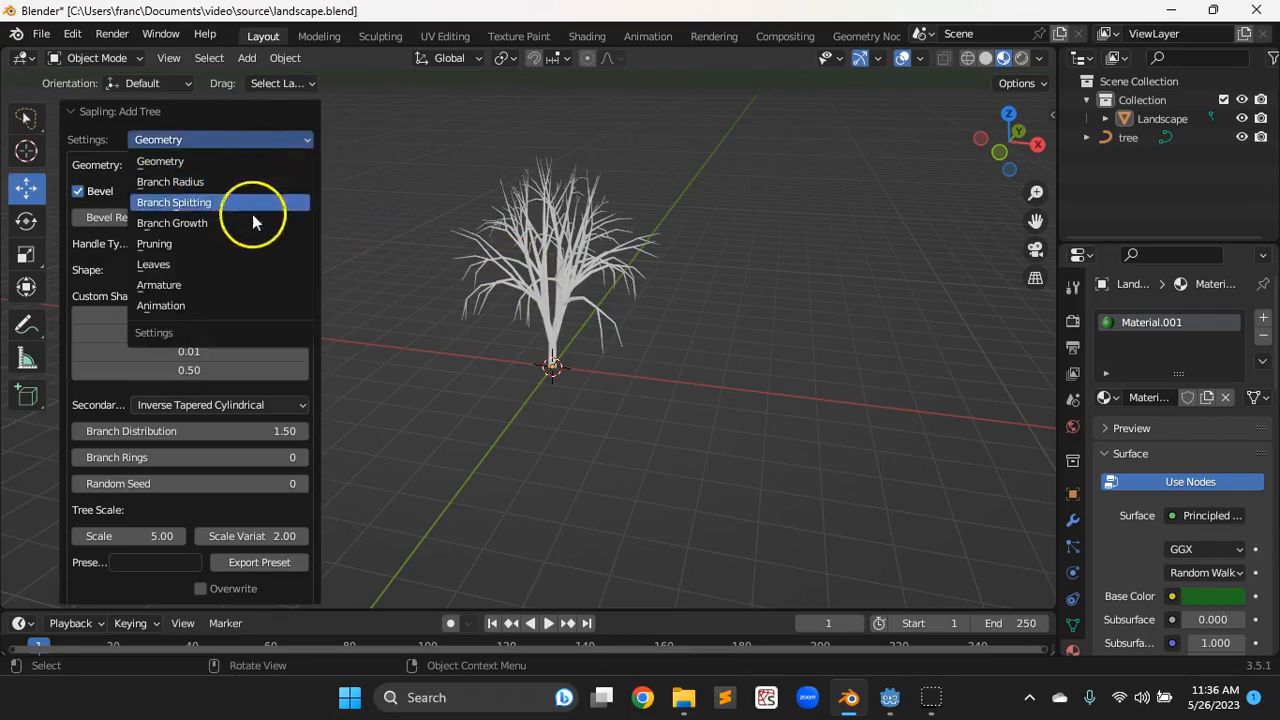
{"action": "left_click", "coordinate": [241, 265]}
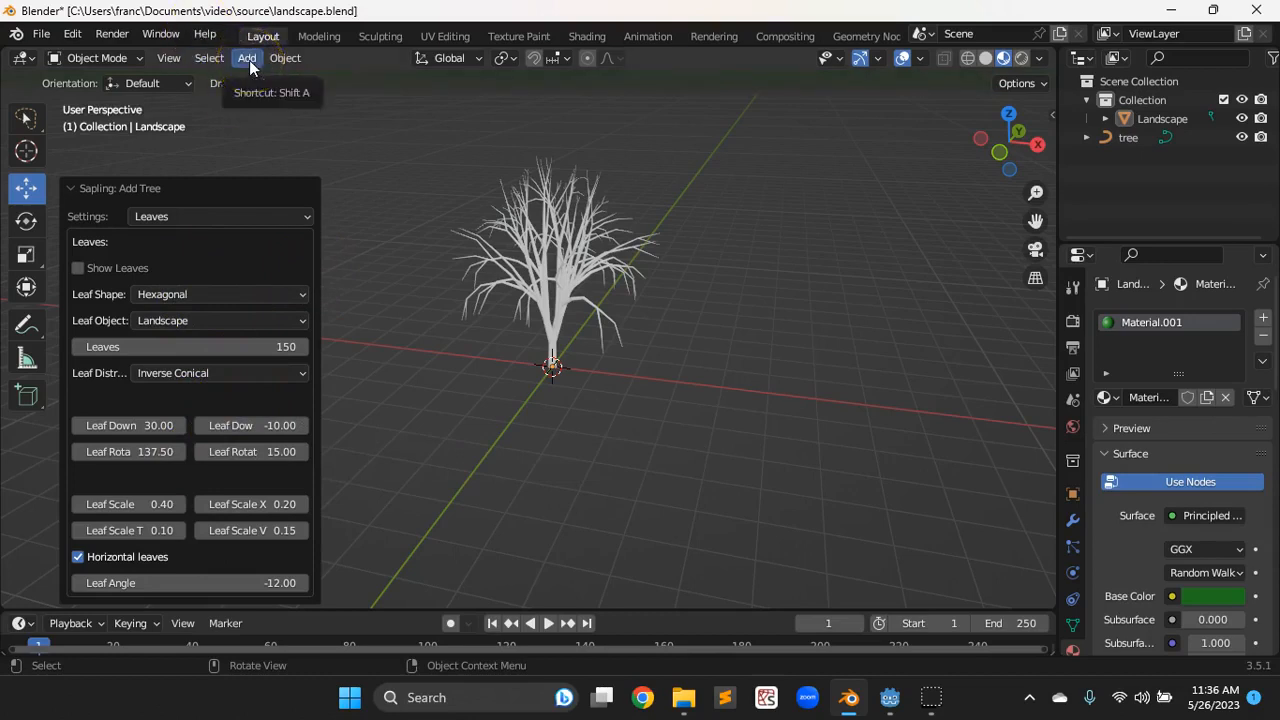
{"action": "left_click", "coordinate": [70, 190]}
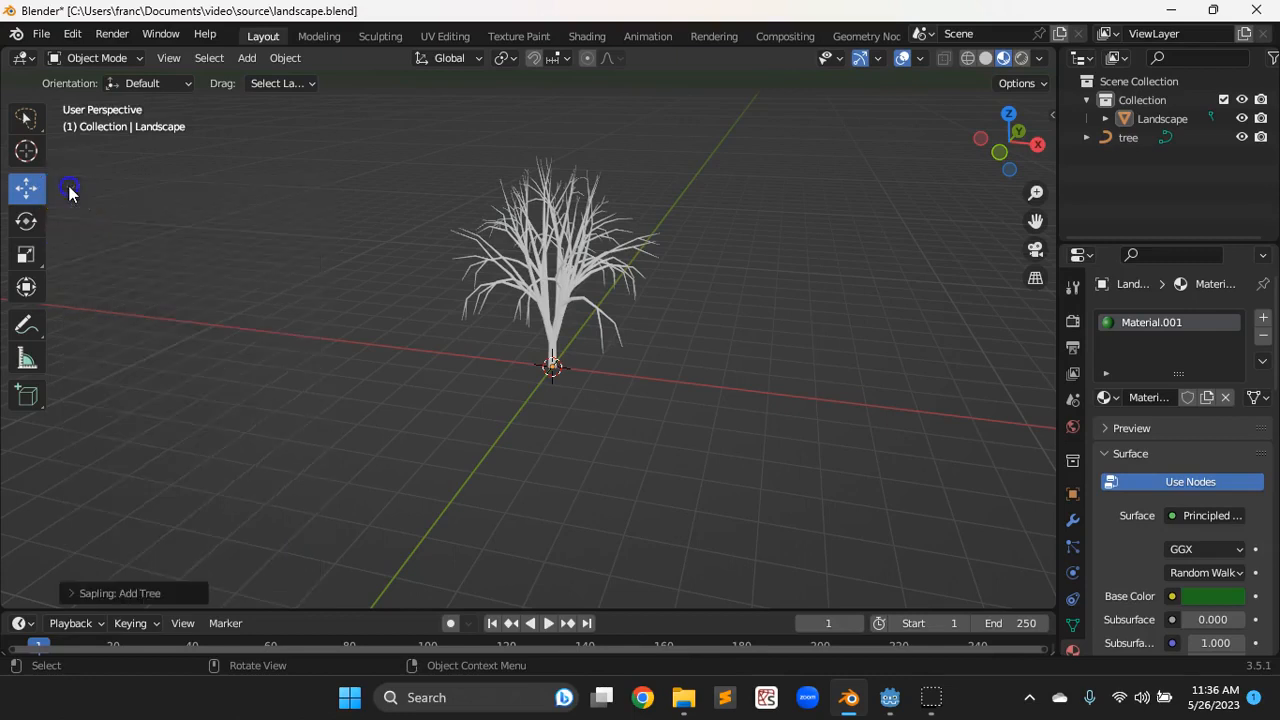
Turn on the tree's leaves in the Sapling leaf settings and keep the leaf shape Hexagonal
{"action": "left_click", "coordinate": [72, 592]}
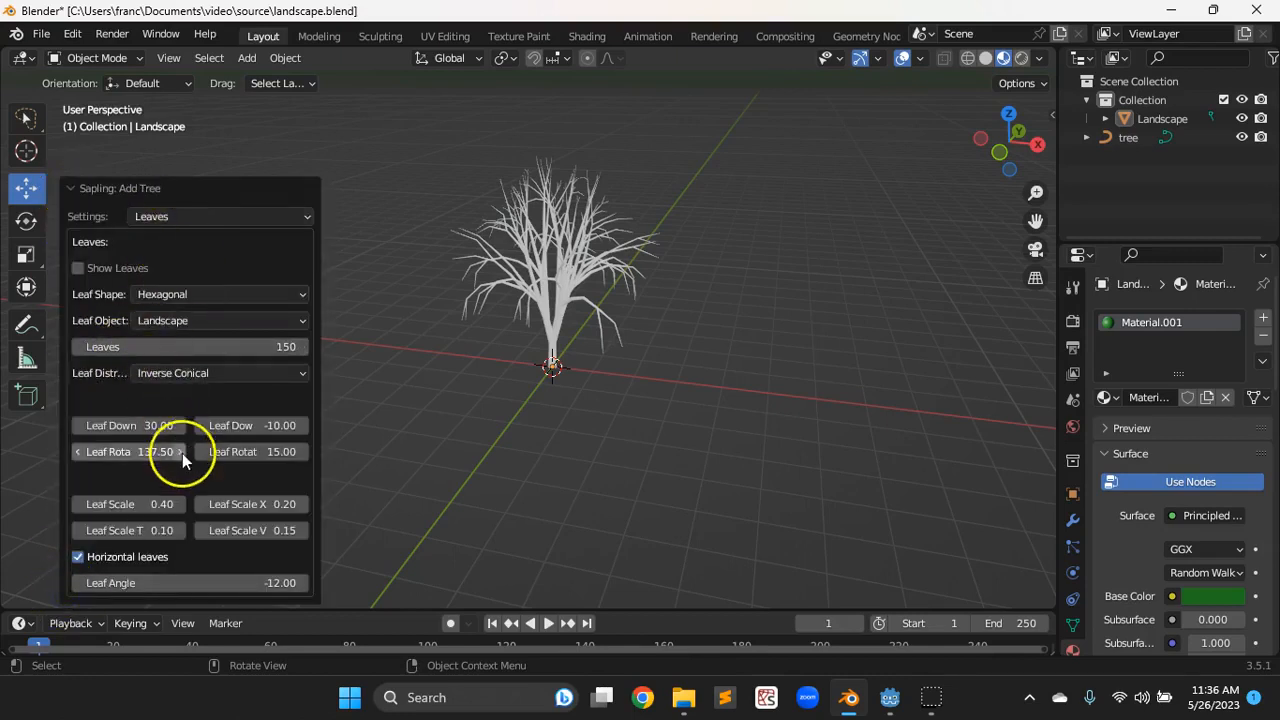
{"action": "left_click", "coordinate": [91, 265]}
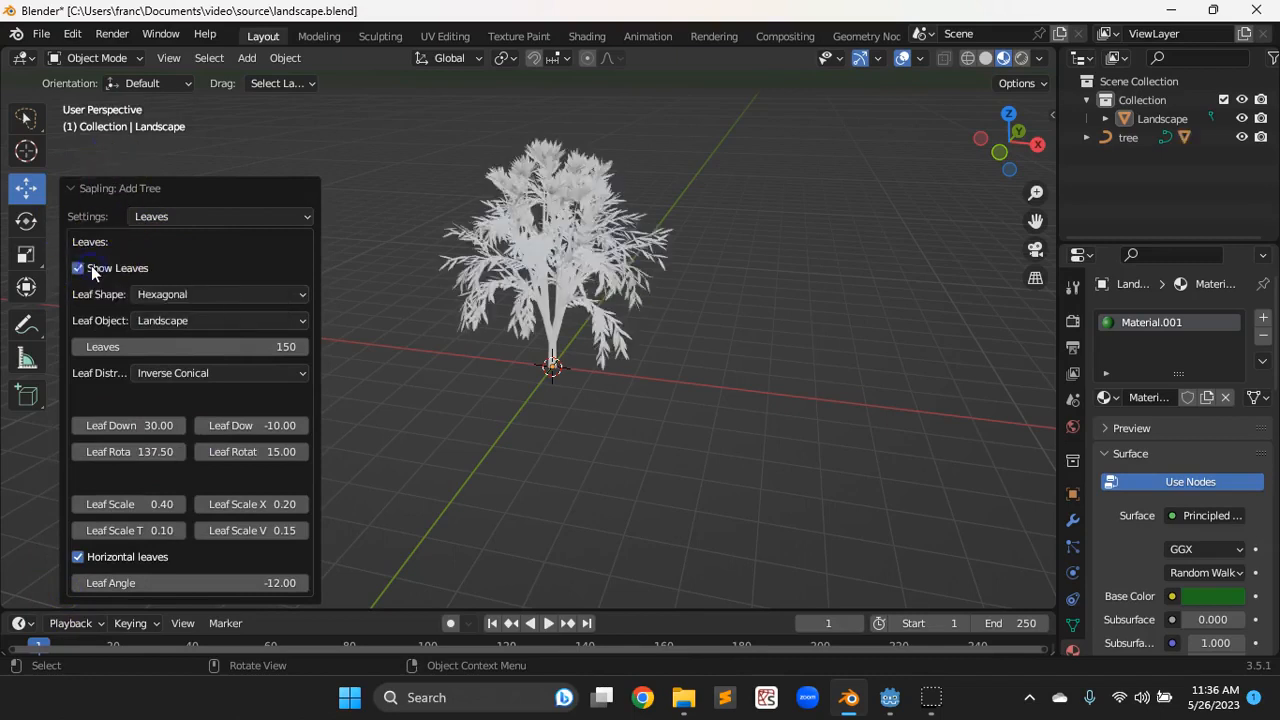
{"action": "scroll", "coordinate": [545, 310], "scroll_direction": "up", "scroll_amount": 4}
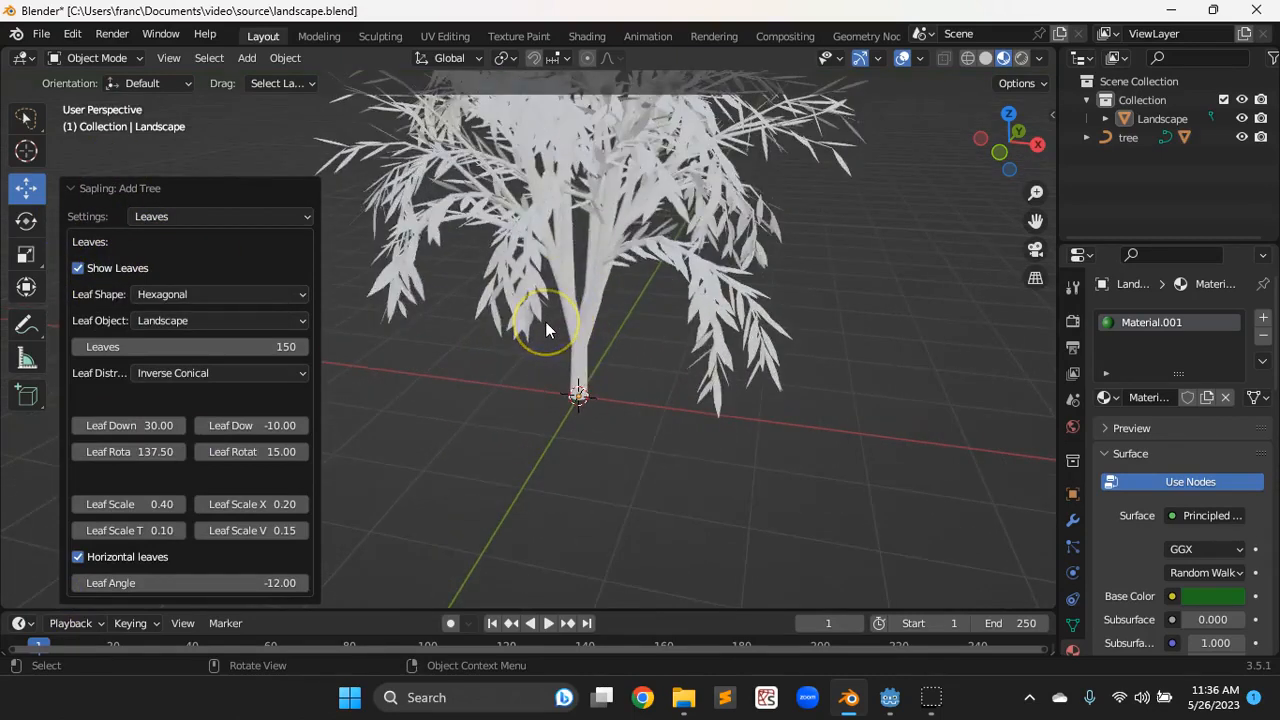
{"action": "left_click", "coordinate": [240, 303]}
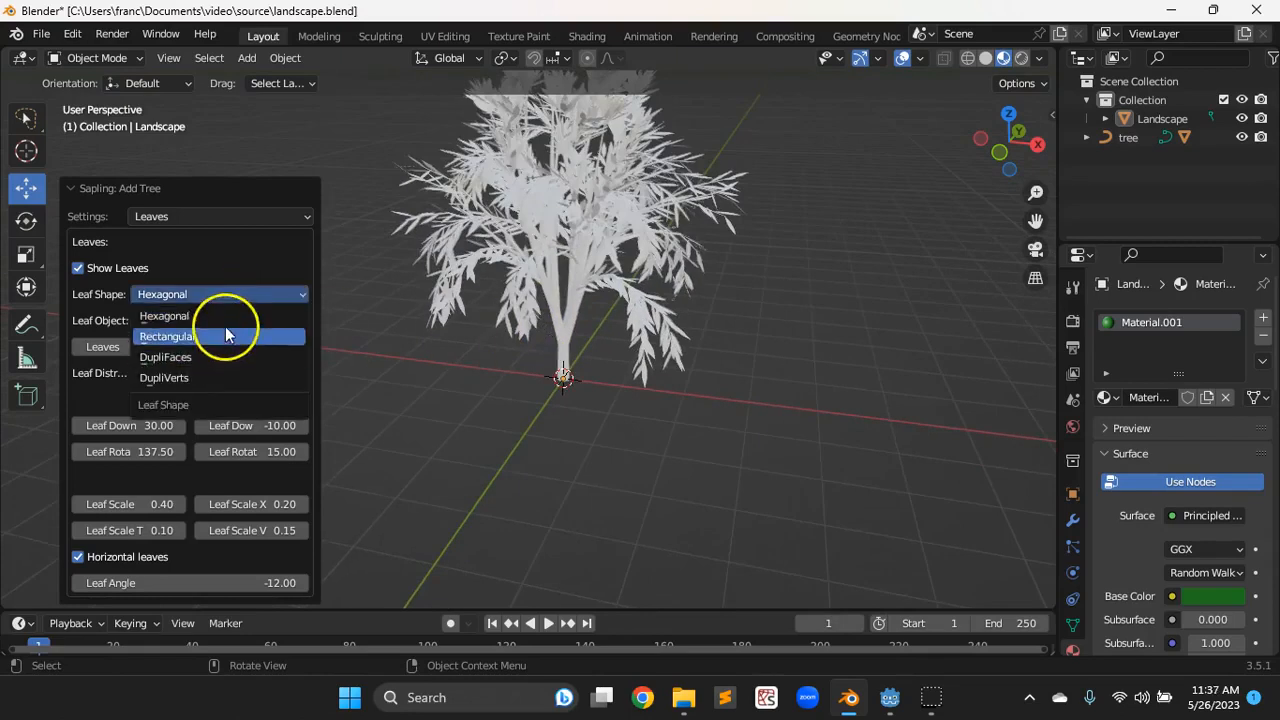
{"action": "left_click", "coordinate": [221, 315]}
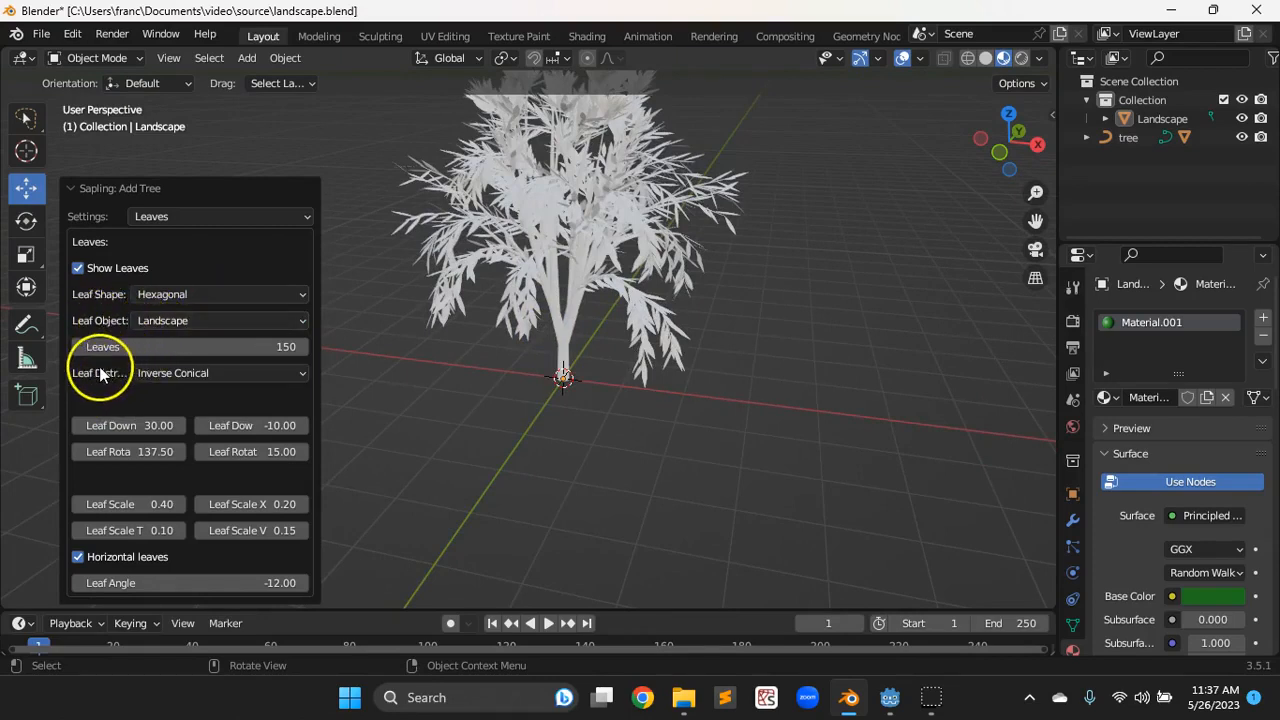
Set the number of leaves to 179, the leaf down angle to 31.14 with variation -11.29, and the leaf rotation to 136.36
{"action": "left_click_drag", "start_coordinate": [100, 346], "coordinate": [780, 357]}
{"action": "mouse_move", "coordinate": [629, 337]}
{"action": "middle_mouse_down"}
{"action": "mouse_move", "coordinate": [596, 282]}
{"action": "mouse_move", "coordinate": [538, 315]}
{"action": "mouse_move", "coordinate": [523, 386]}
{"action": "mouse_move", "coordinate": [652, 408]}
{"action": "mouse_move", "coordinate": [783, 331]}
{"action": "mouse_move", "coordinate": [777, 360]}
{"action": "mouse_move", "coordinate": [465, 327]}
{"action": "middle_mouse_up"}
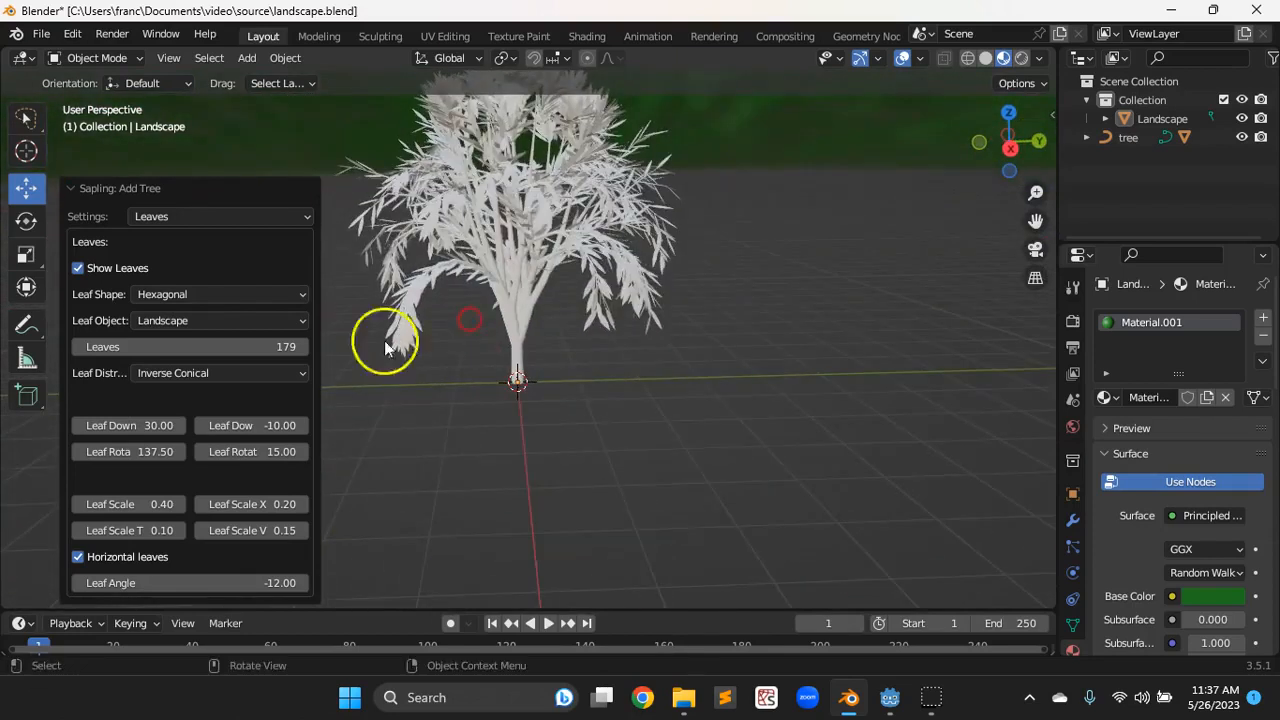
{"action": "left_click_drag", "start_coordinate": [150, 426], "coordinate": [216, 445]}
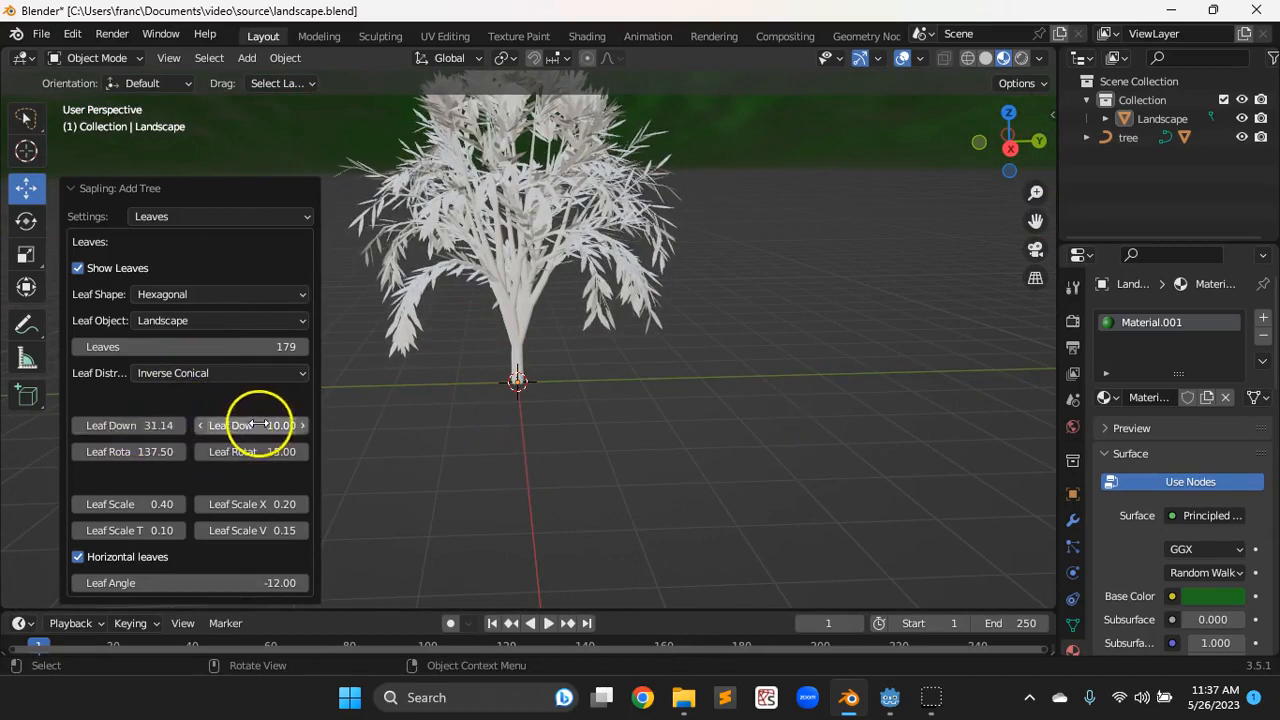
{"action": "left_click_drag", "start_coordinate": [531, 424], "coordinate": [529, 423]}
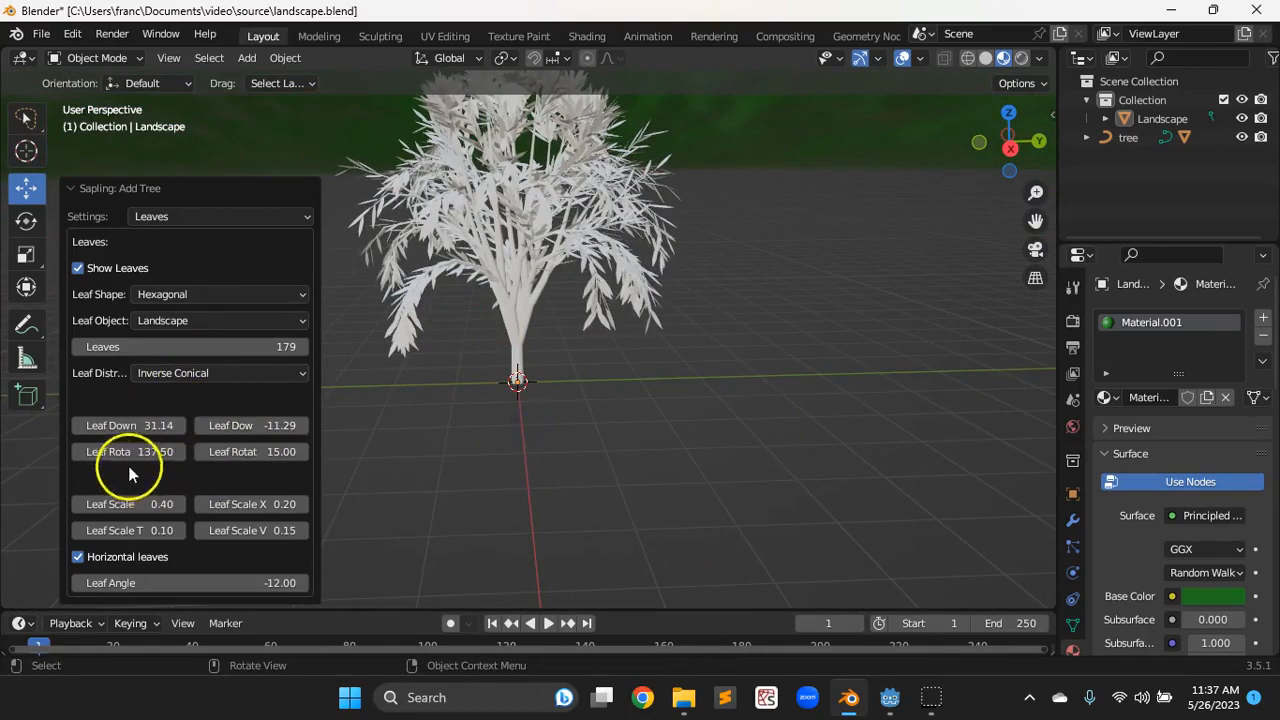
{"action": "left_click_drag", "start_coordinate": [114, 454], "coordinate": [780, 293]}
{"action": "left_click_drag", "start_coordinate": [122, 453], "coordinate": [694, 292]}
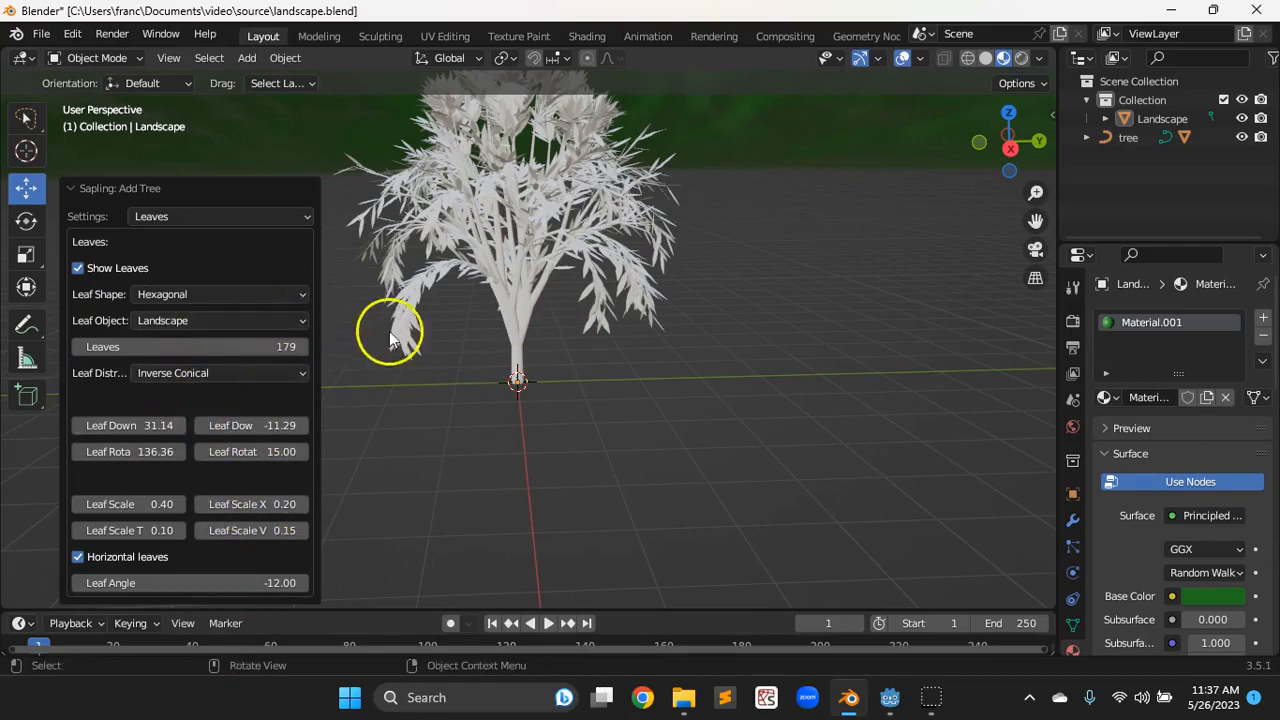
Expand the tree's hierarchy and select the branches and the leaves in turn to inspect them as separate objects
{"action": "left_click", "coordinate": [575, 371]}
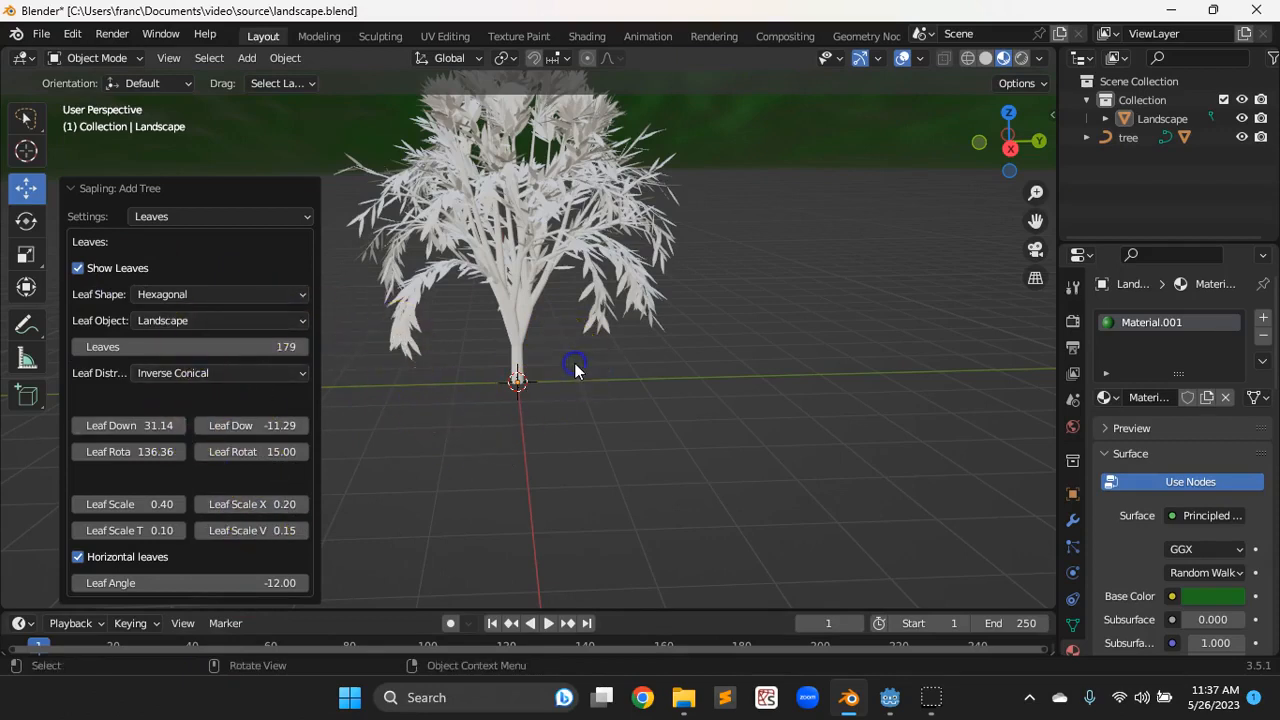
{"action": "left_click", "coordinate": [501, 314]}
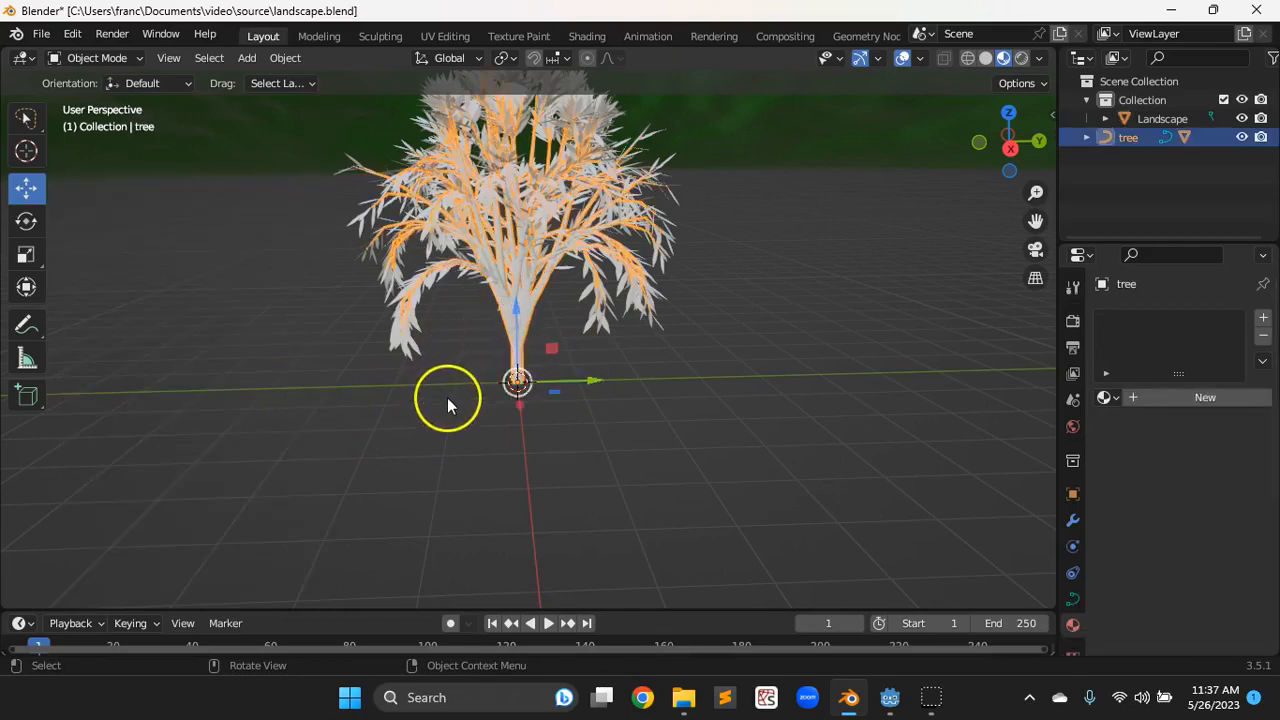
{"action": "left_click", "coordinate": [1086, 138]}
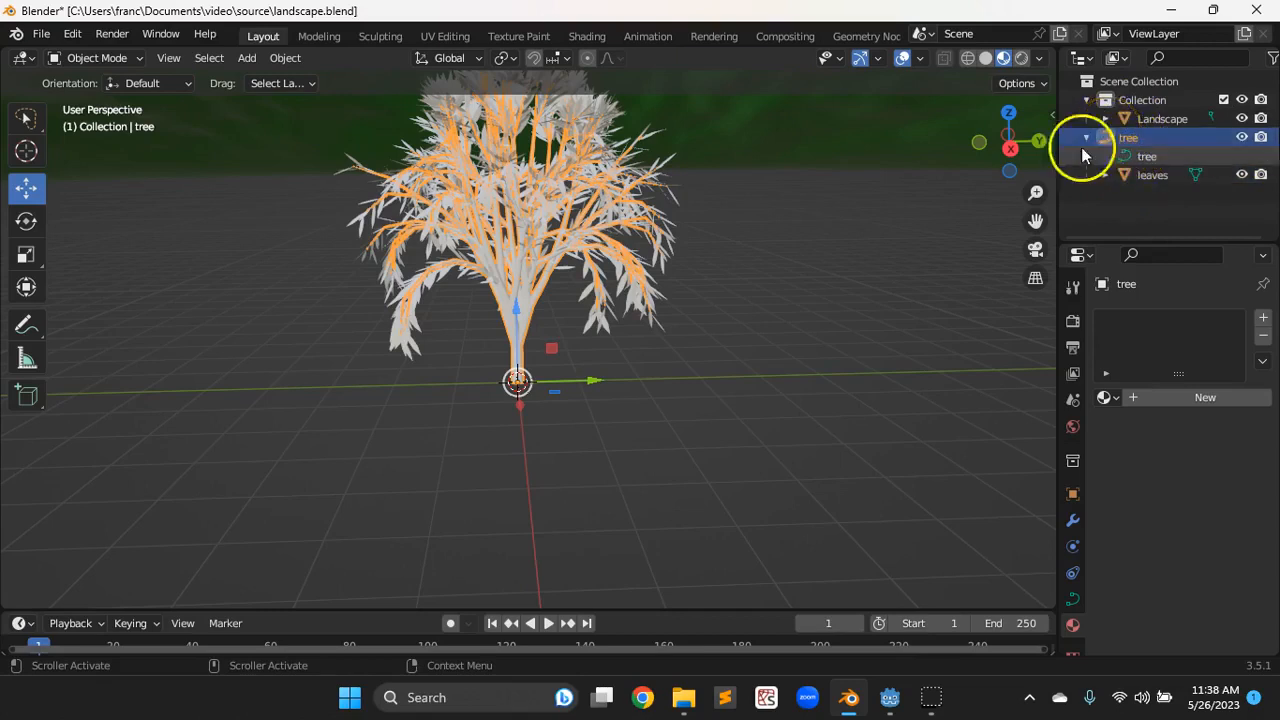
{"action": "left_click", "coordinate": [428, 358]}
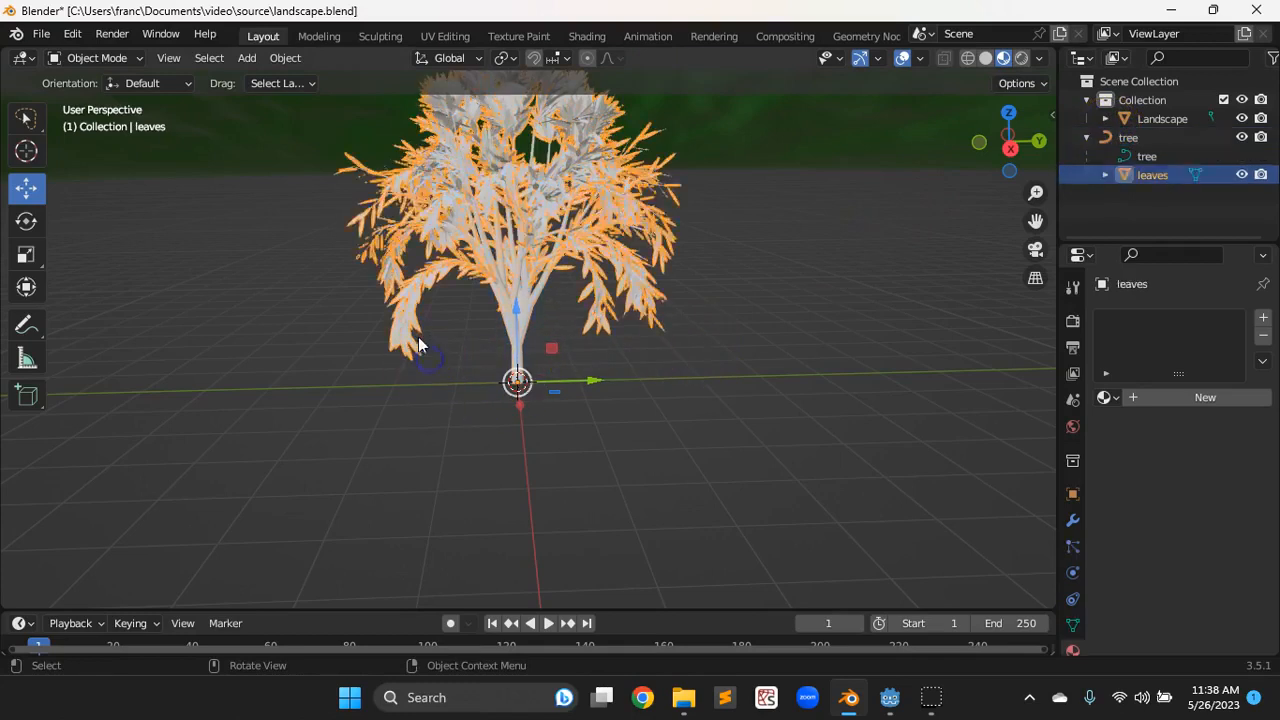
{"action": "left_click", "coordinate": [465, 401]}
{"action": "left_click", "coordinate": [412, 321]}
{"action": "left_click", "coordinate": [430, 441]}
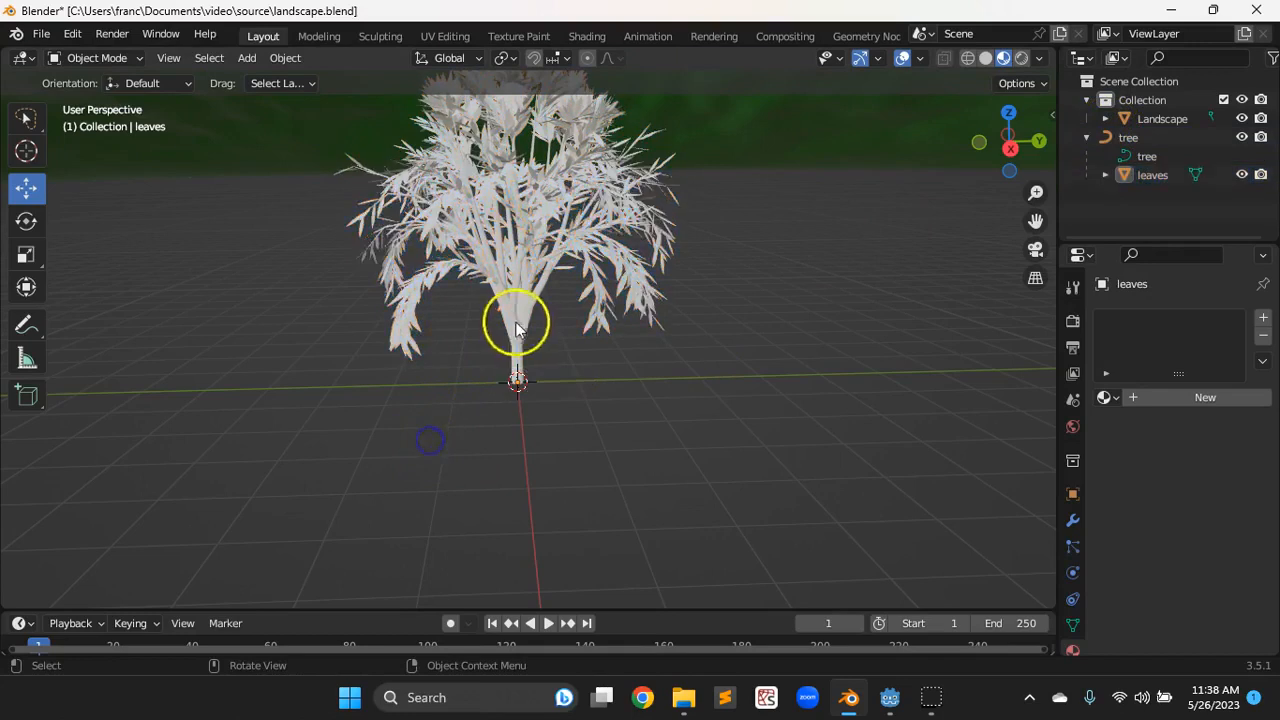
{"action": "left_click", "coordinate": [466, 335]}
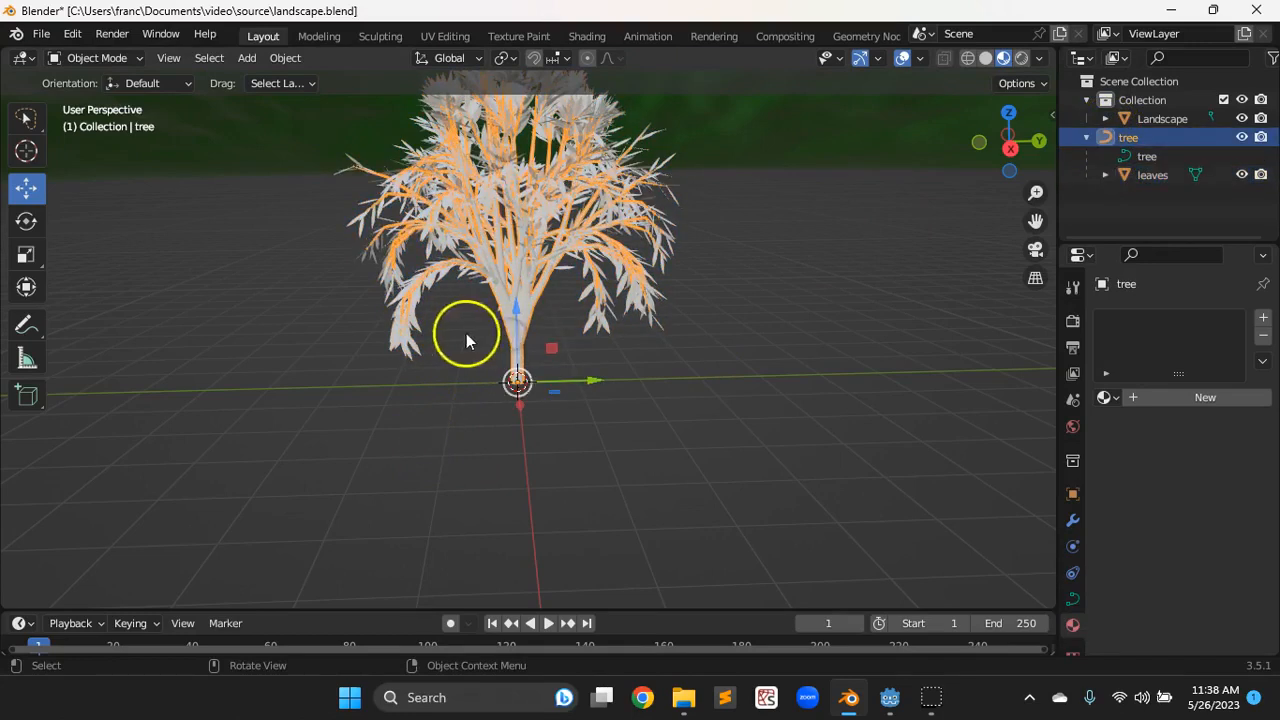
{"action": "left_click", "coordinate": [410, 345]}
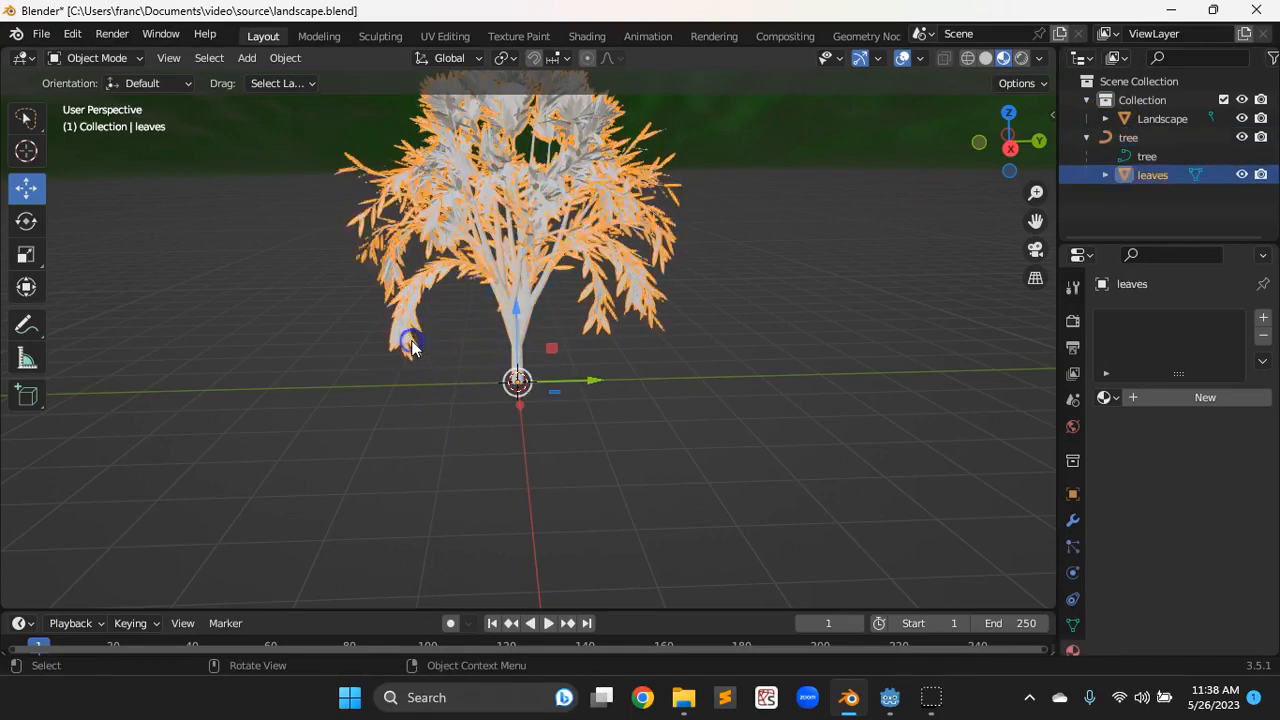
Convert the tree's trunk and branches from a curve to a mesh
{"action": "left_click", "coordinate": [514, 319]}
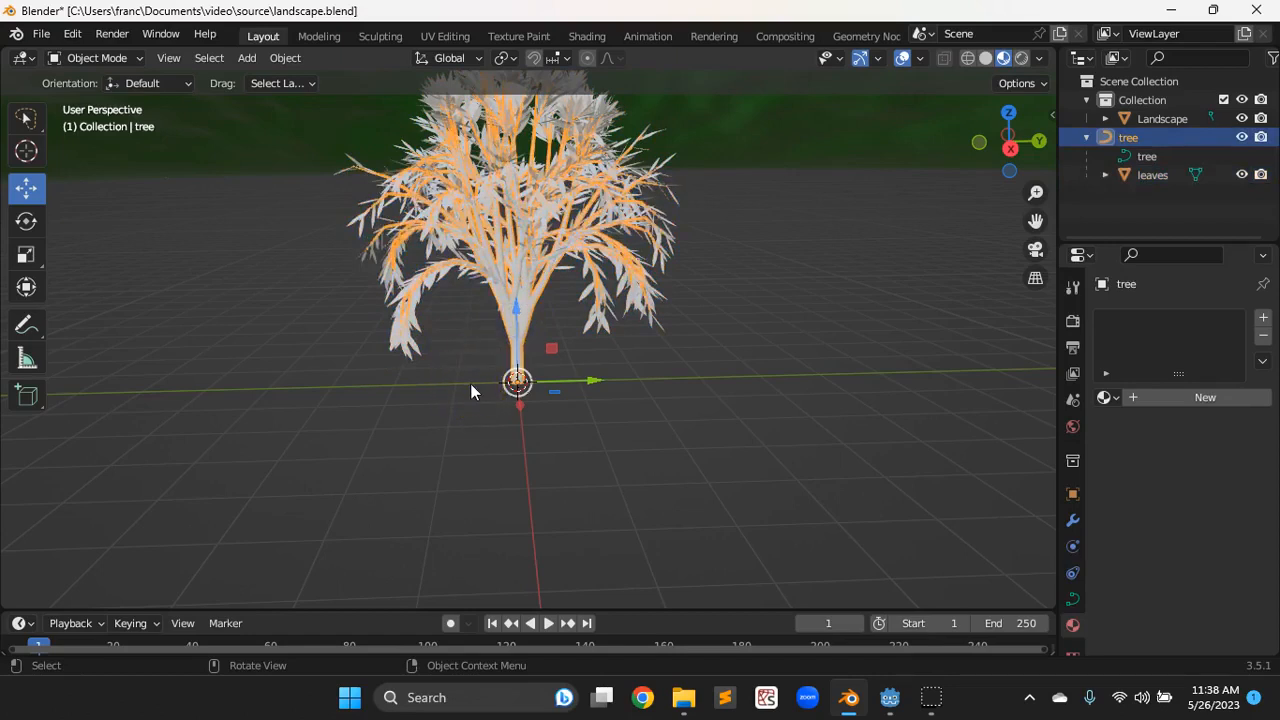
{"action": "left_click", "coordinate": [272, 60]}
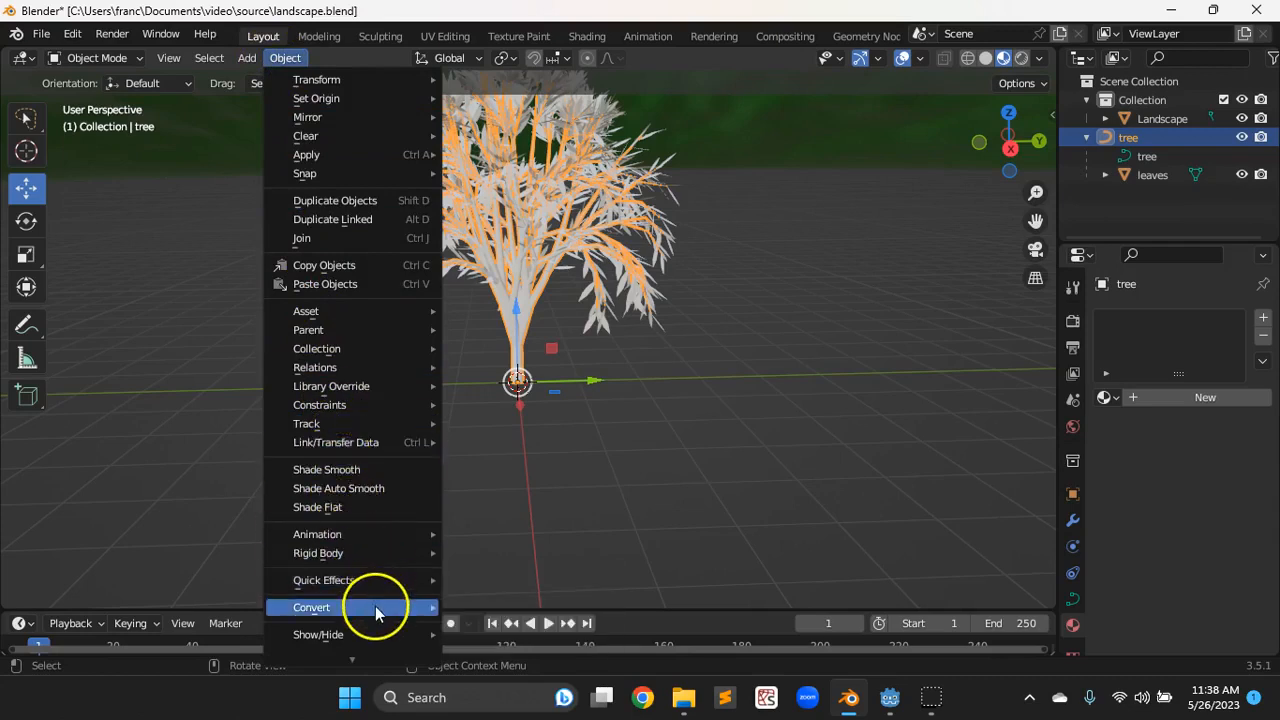
{"action": "mouse_move", "coordinate": [375, 606]}
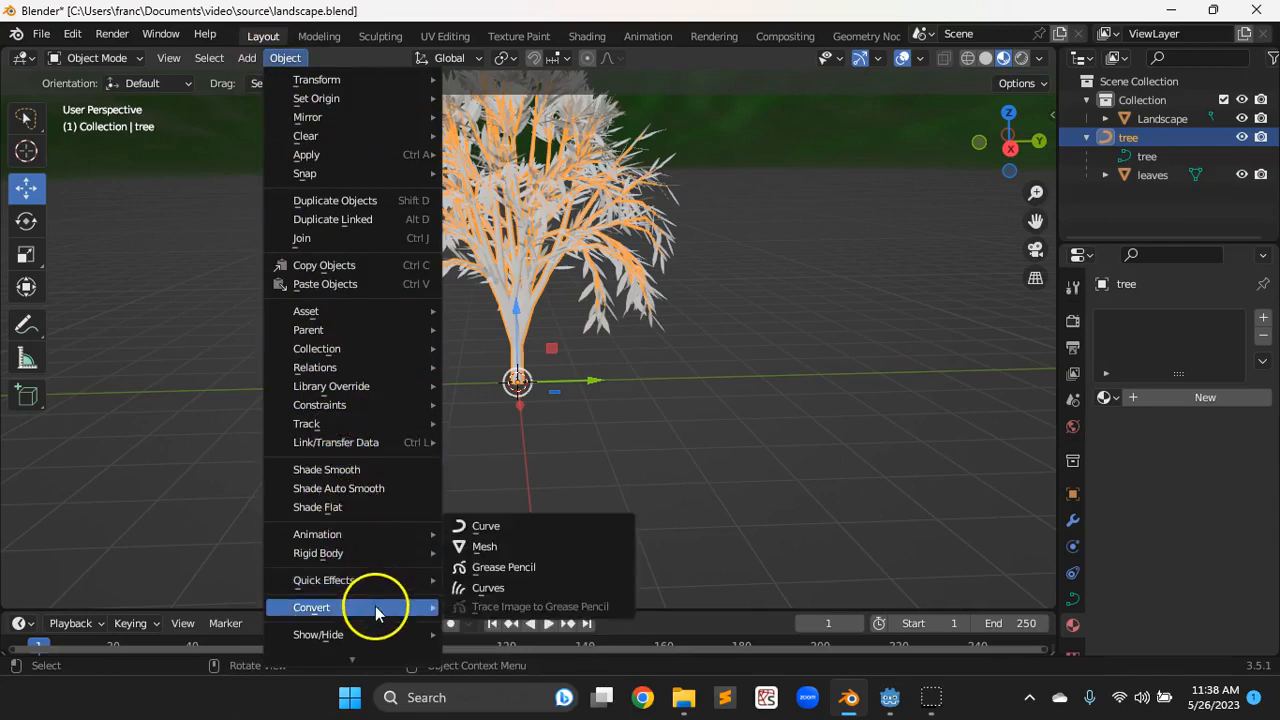
{"action": "left_click", "coordinate": [497, 547]}
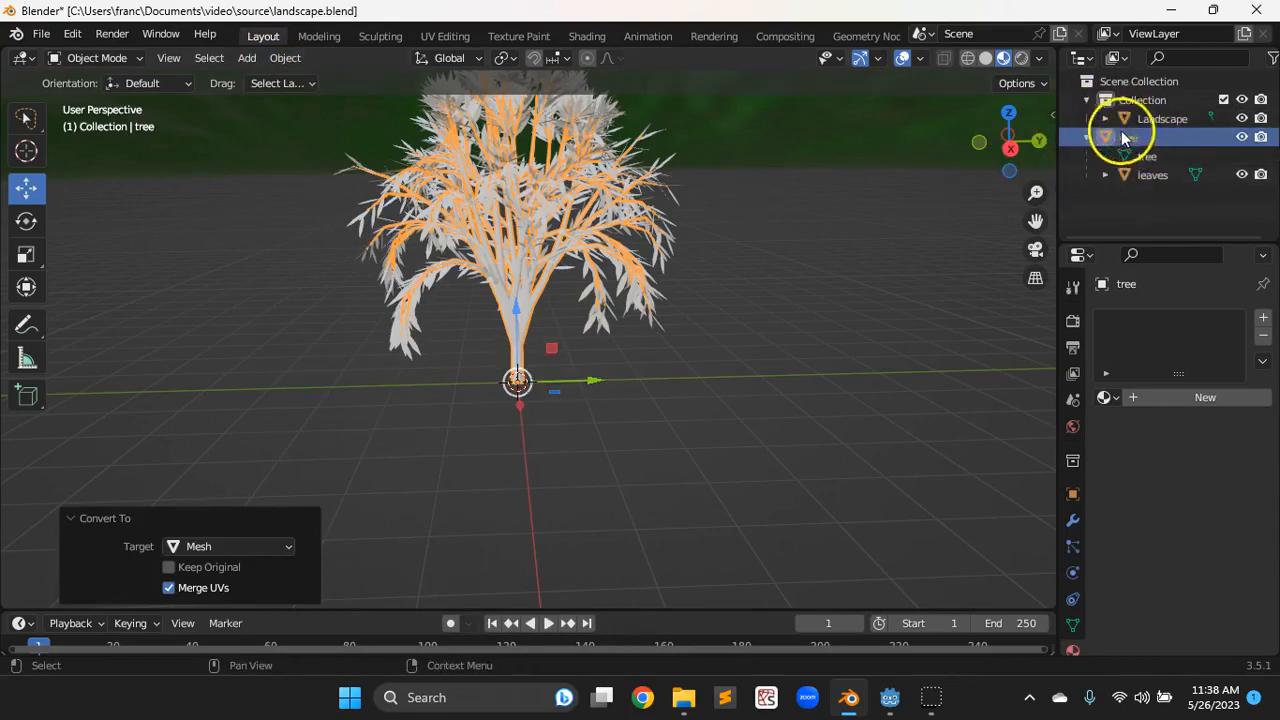
Try to move the tree along the X axis to the edge of the landscape in top view, and undo the move
{"action": "scroll", "coordinate": [605, 363], "scroll_direction": "down", "scroll_amount": 5}
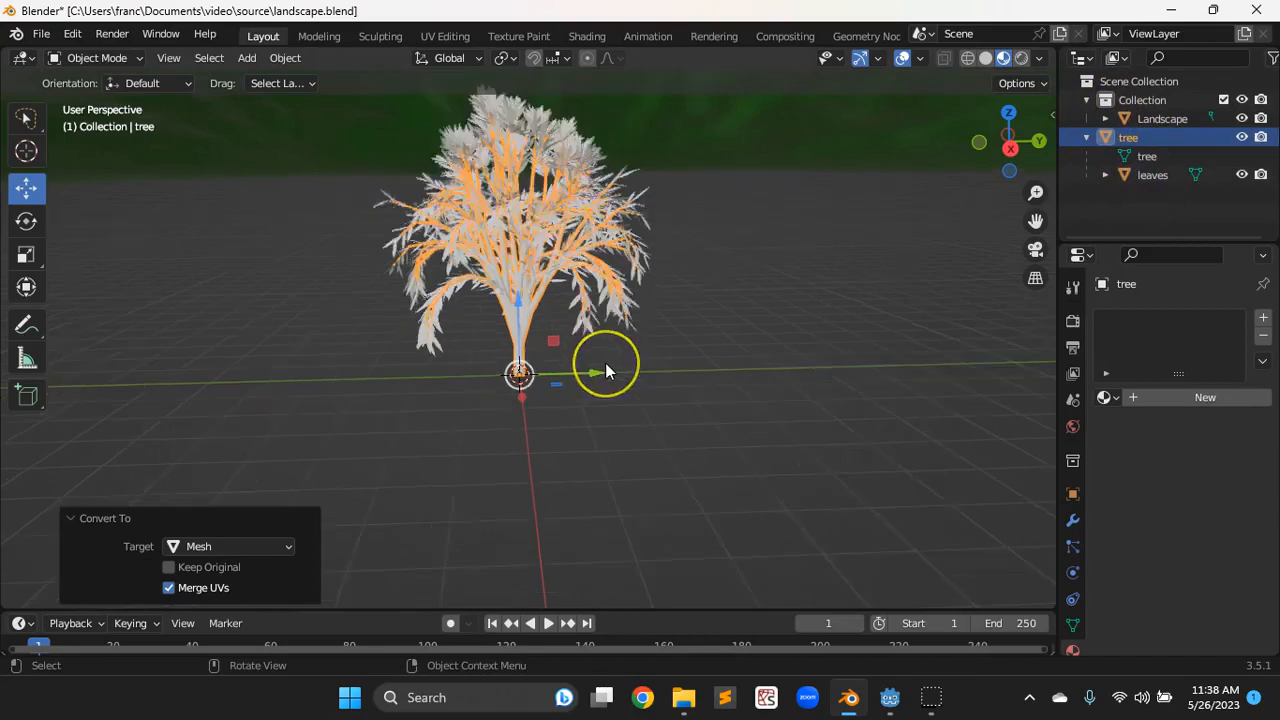
{"action": "scroll", "coordinate": [563, 372], "scroll_direction": "down", "scroll_amount": 6}
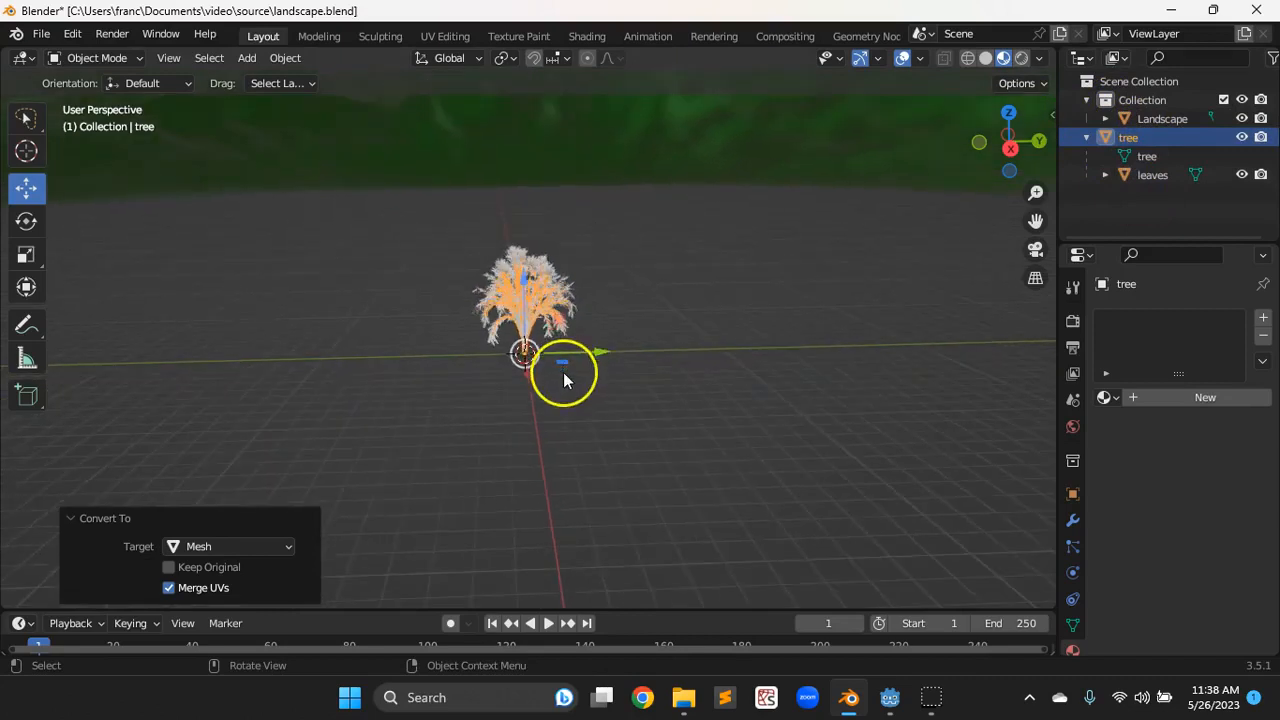
{"action": "scroll", "coordinate": [562, 372], "scroll_direction": "up", "scroll_amount": 4}
{"action": "scroll", "coordinate": [562, 372], "scroll_direction": "down", "scroll_amount": 4}
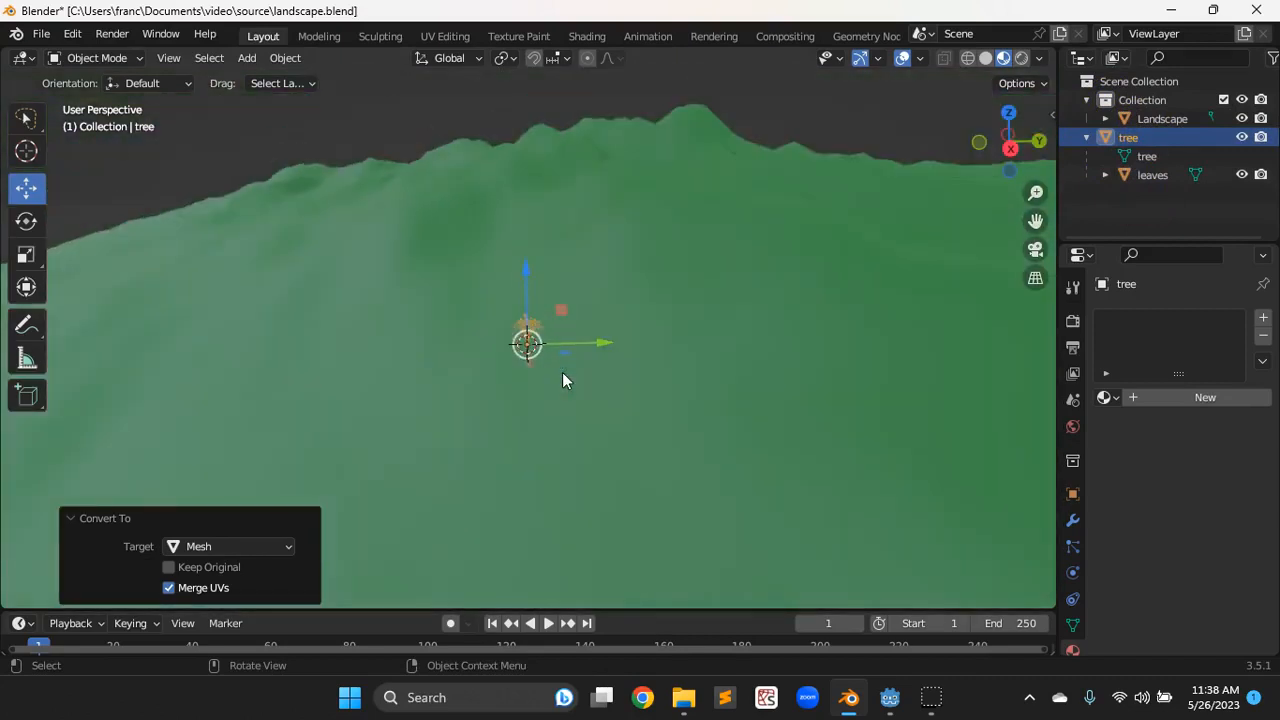
{"action": "scroll", "coordinate": [562, 378], "scroll_direction": "up", "scroll_amount": 3}
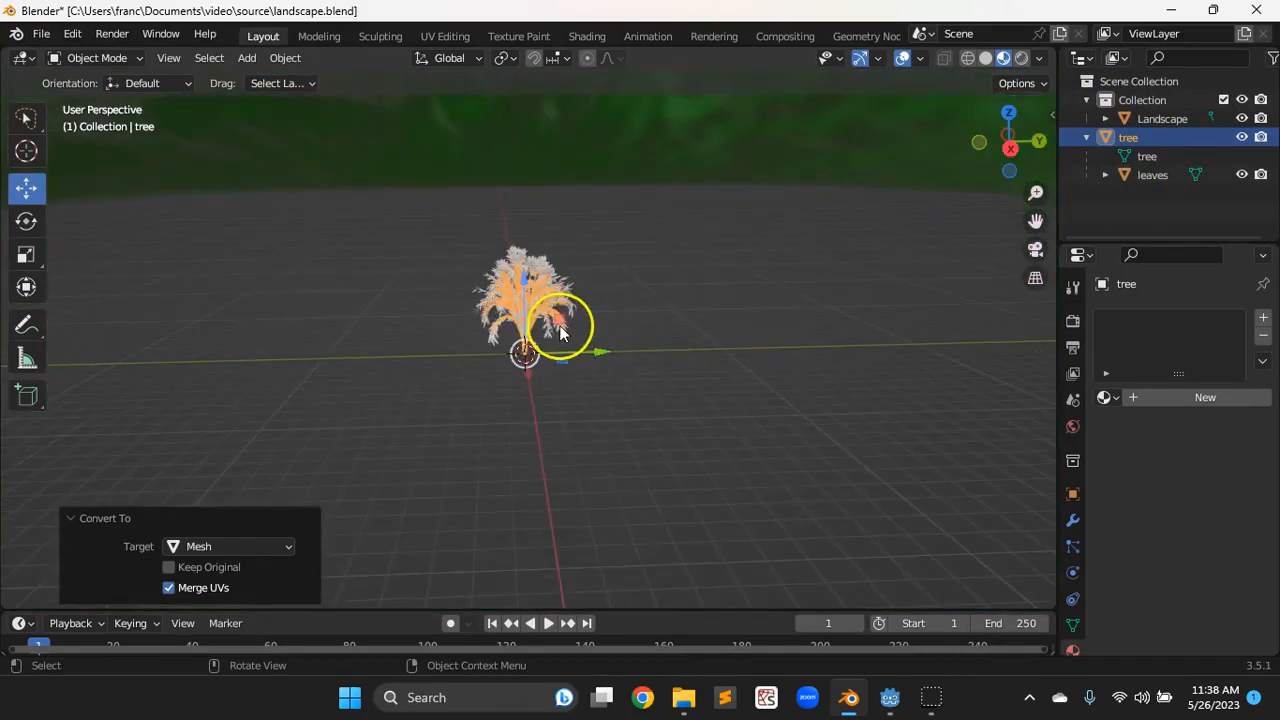
{"action": "scroll", "coordinate": [559, 324], "scroll_direction": "down", "scroll_amount": 7}
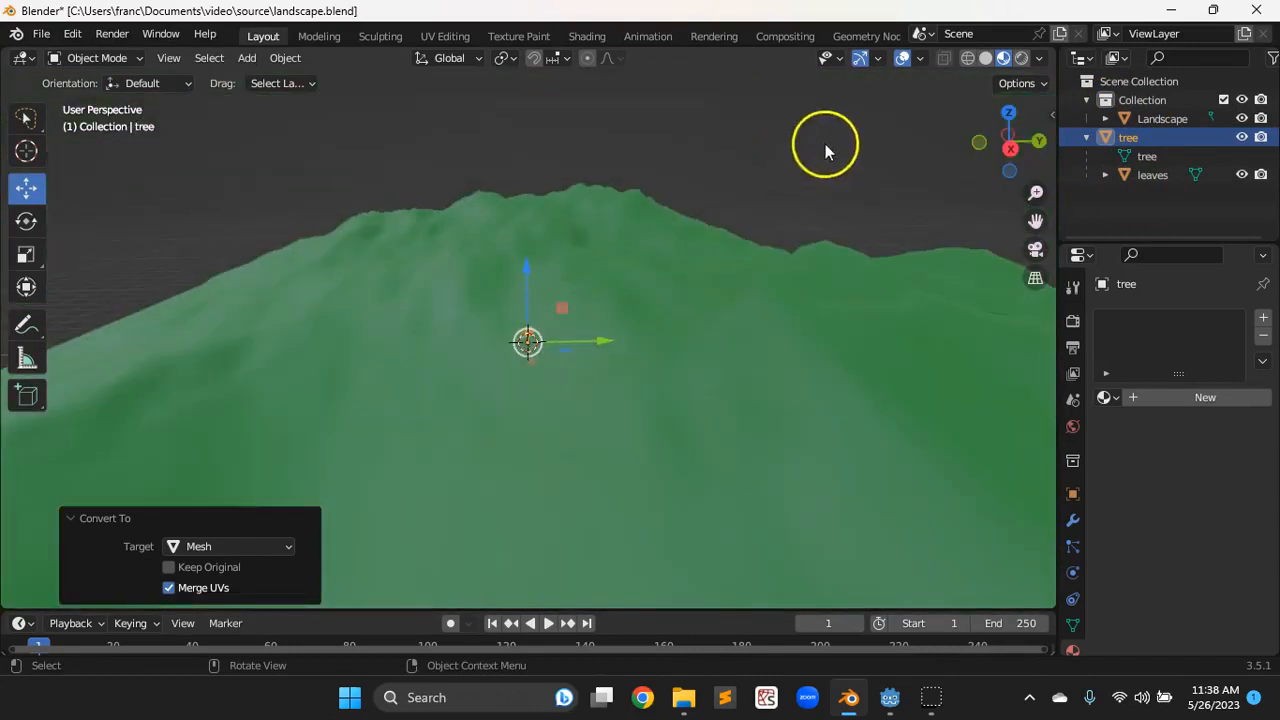
{"action": "left_click", "coordinate": [1009, 112]}
{"action": "scroll", "coordinate": [606, 289], "scroll_direction": "down", "scroll_amount": 3}
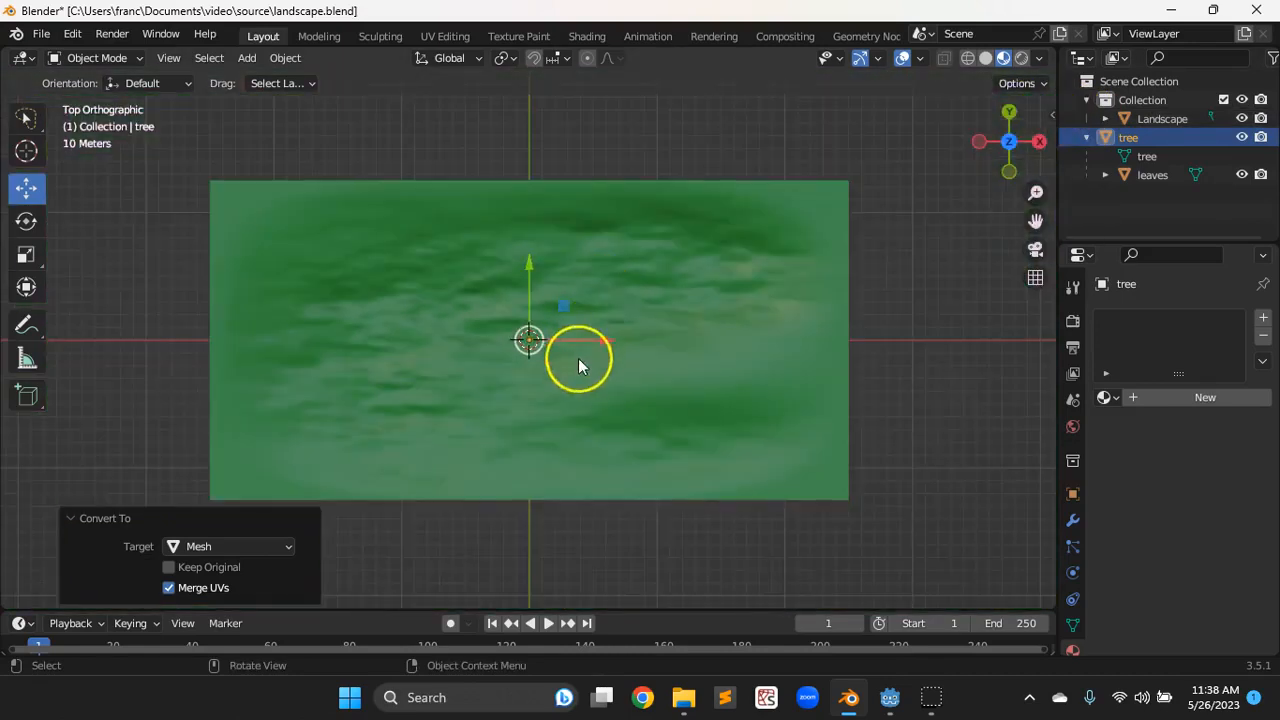
{"action": "left_click_drag", "start_coordinate": [600, 340], "coordinate": [859, 330]}
{"action": "key", "text": "ctrl+z"}
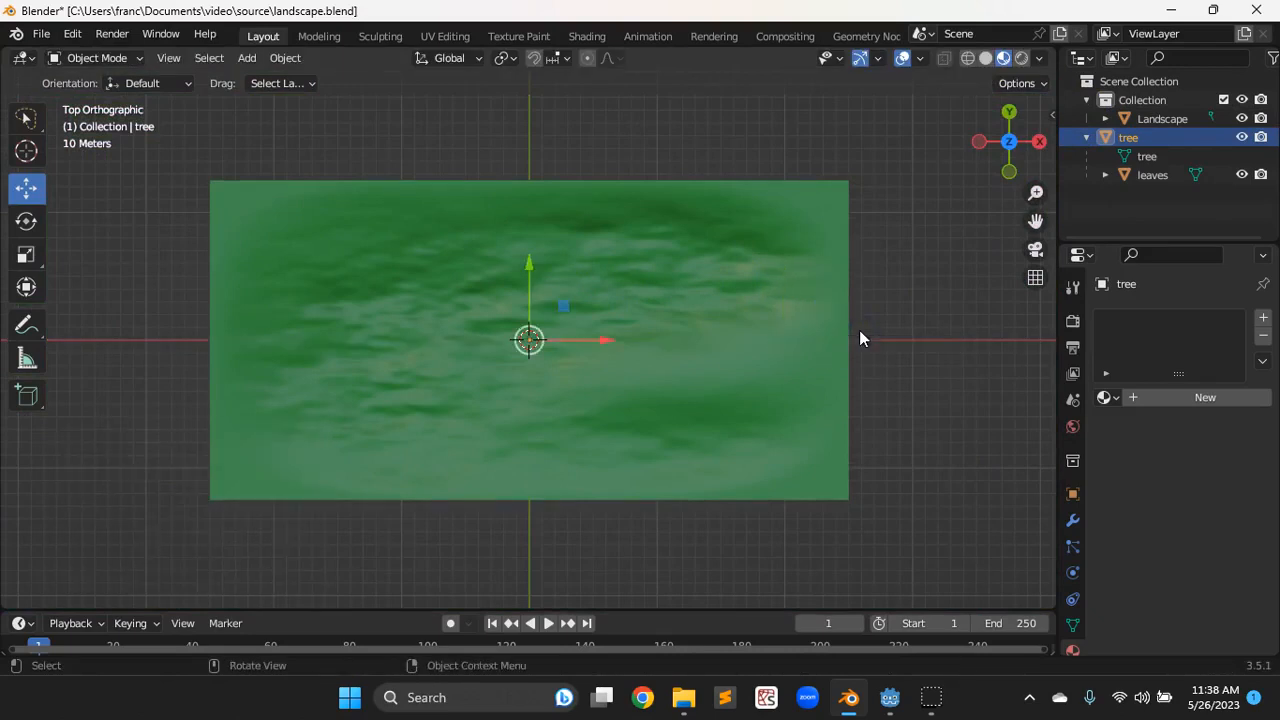
Move the tree a short distance in the negative X direction from the origin and deselect it
{"action": "key", "text": "KP_Decimal"}
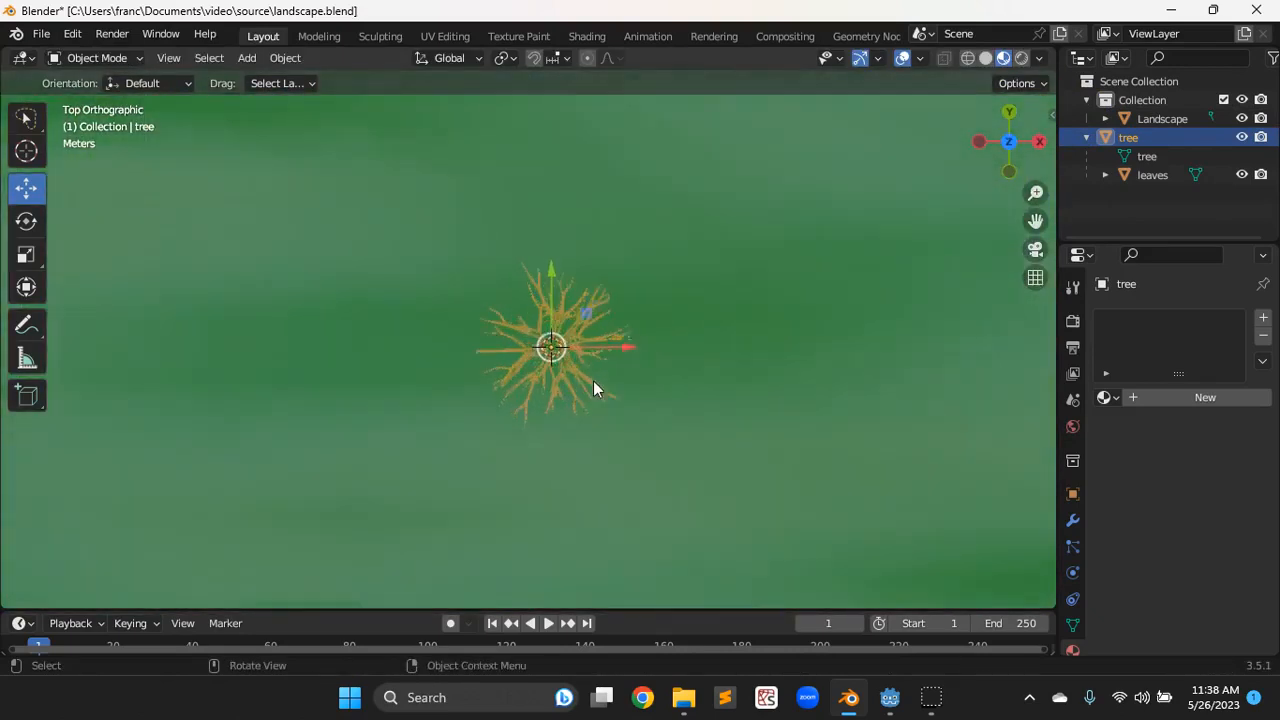
{"action": "scroll", "coordinate": [593, 380], "scroll_direction": "up", "scroll_amount": 5}
{"action": "middle_click_drag", "start_coordinate": [594, 386], "coordinate": [580, 285]}
{"action": "scroll", "coordinate": [580, 285], "scroll_direction": "down", "scroll_amount": 2}
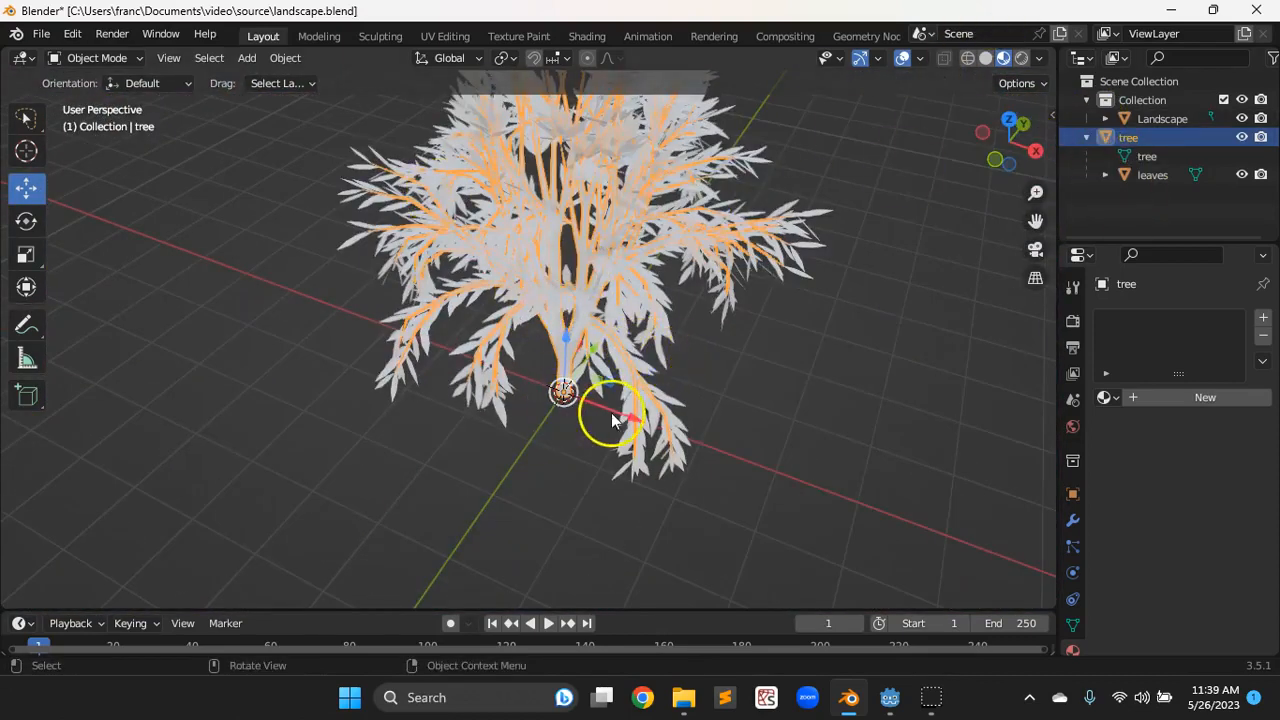
{"action": "left_click_drag", "start_coordinate": [631, 418], "coordinate": [552, 396]}
{"action": "left_click", "coordinate": [697, 335]}
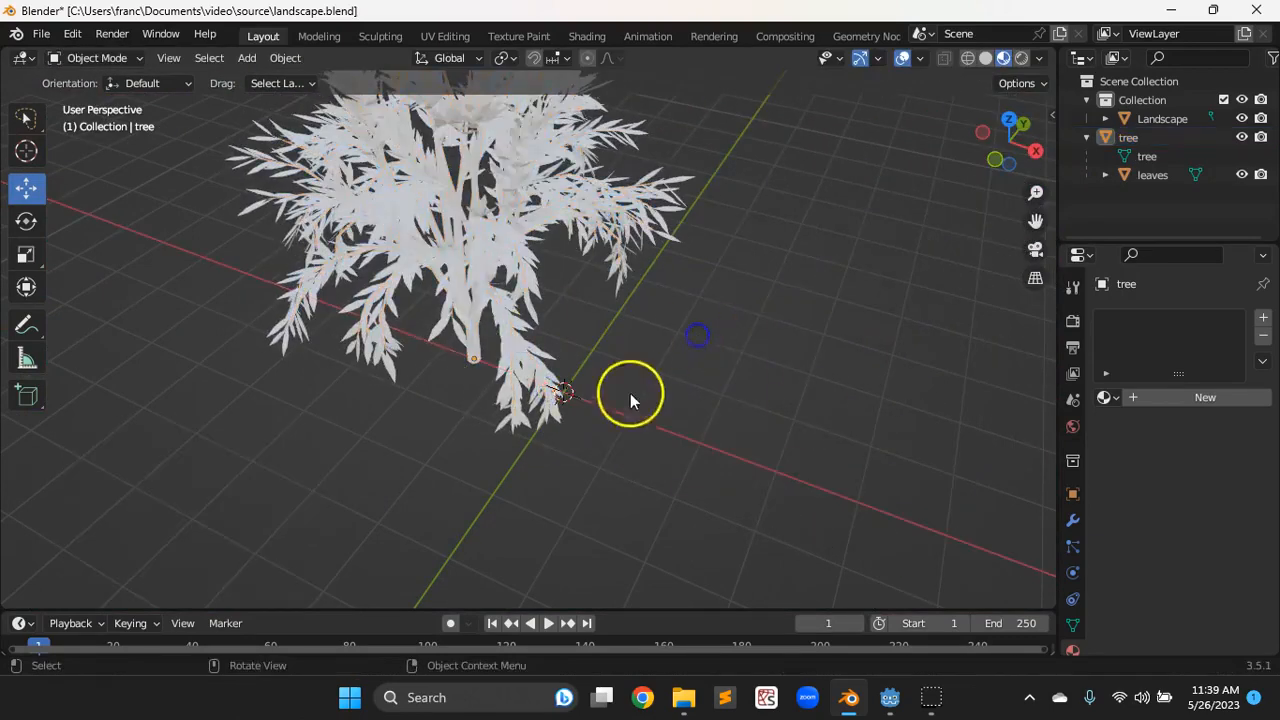
Try moving only the leaves about 3.70 m along the X axis away from the branches, and undo the move
{"action": "left_click", "coordinate": [549, 413]}
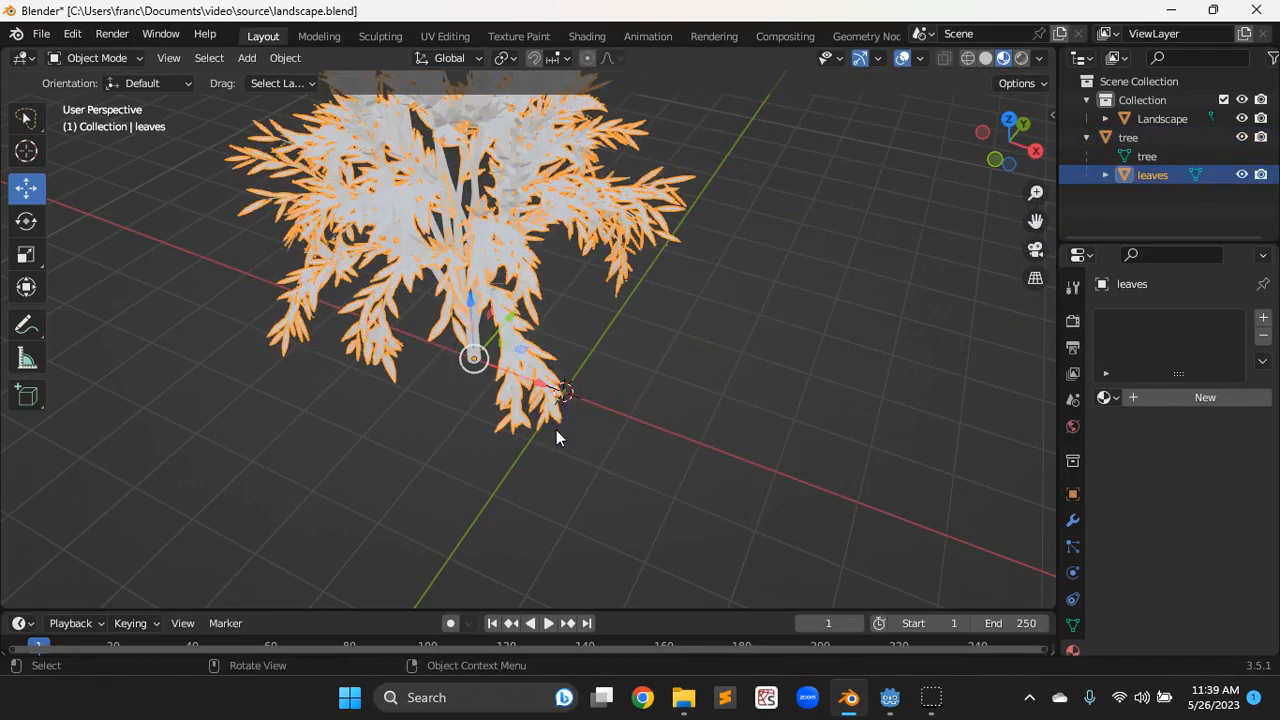
{"action": "left_click_drag", "start_coordinate": [543, 381], "coordinate": [800, 450]}
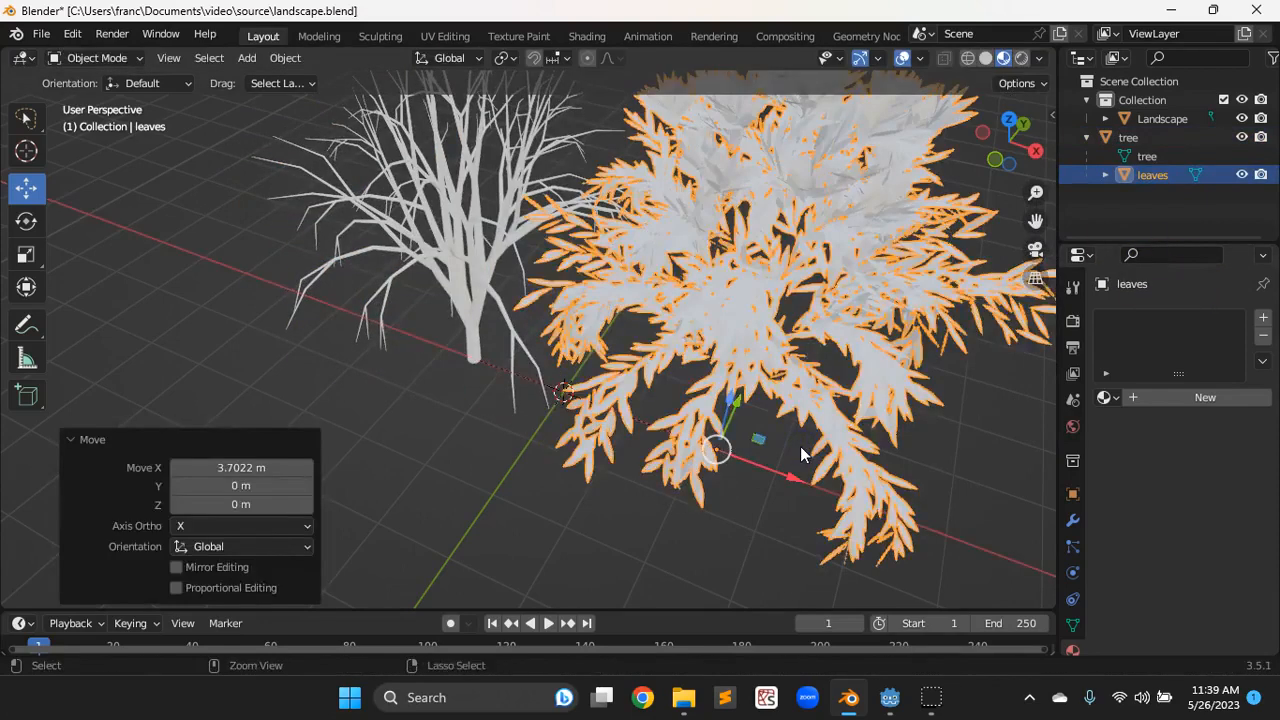
{"action": "key", "text": "ctrl+z"}
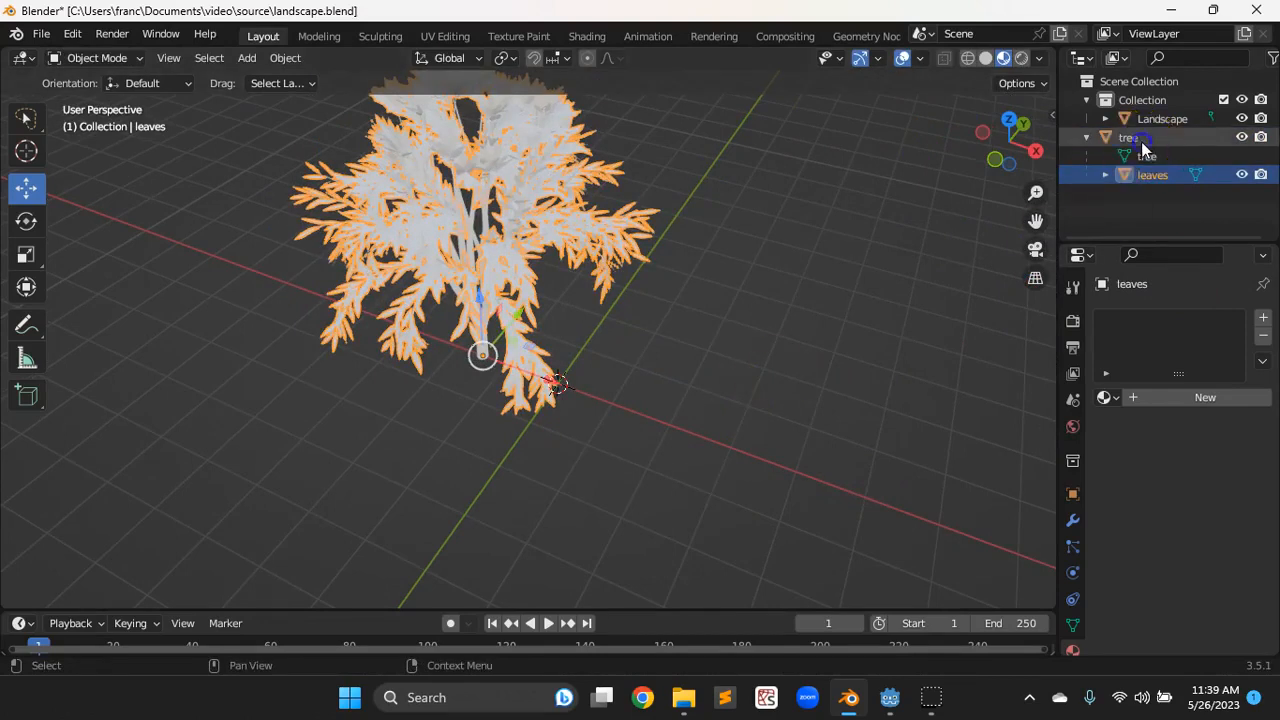
Select the parent tree object and move it about 192.57 m along the X axis across the landscape
{"action": "left_click", "coordinate": [1141, 141]}
{"action": "scroll", "coordinate": [795, 307], "scroll_direction": "down", "scroll_amount": 8}
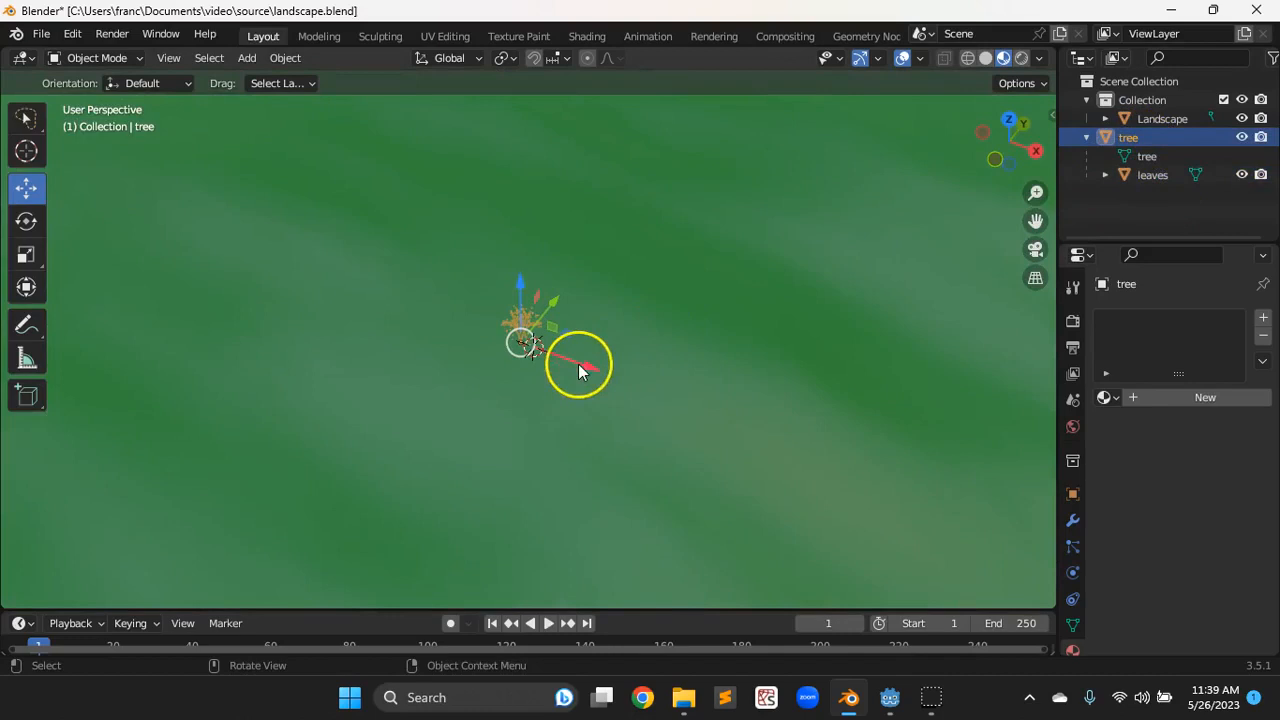
{"action": "scroll", "coordinate": [576, 370], "scroll_direction": "down", "scroll_amount": 6}
{"action": "left_click_drag", "start_coordinate": [584, 366], "coordinate": [785, 432]}
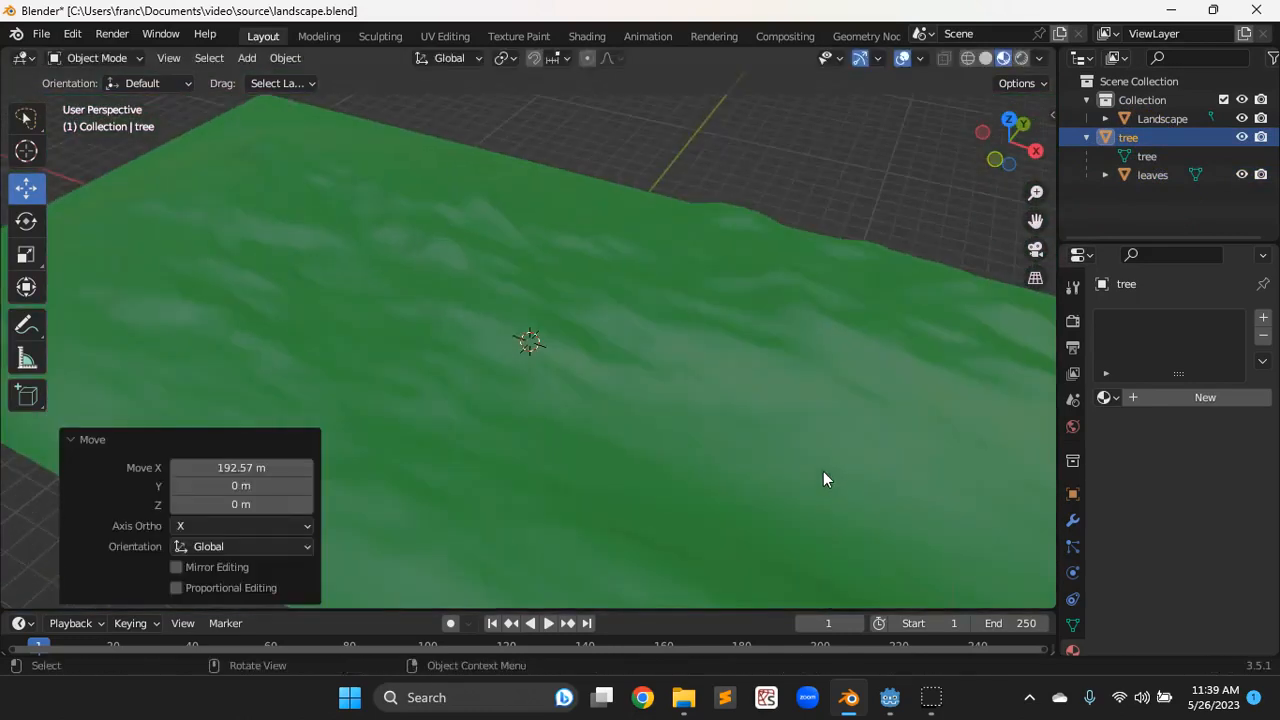
Raise the tree about 3.36 m along the Z axis so it stands on the terrain surface
{"action": "middle_click_drag", "start_coordinate": [846, 471], "coordinate": [448, 343], "text": "shift"}
{"action": "scroll", "coordinate": [559, 371], "scroll_direction": "up", "scroll_amount": 8}
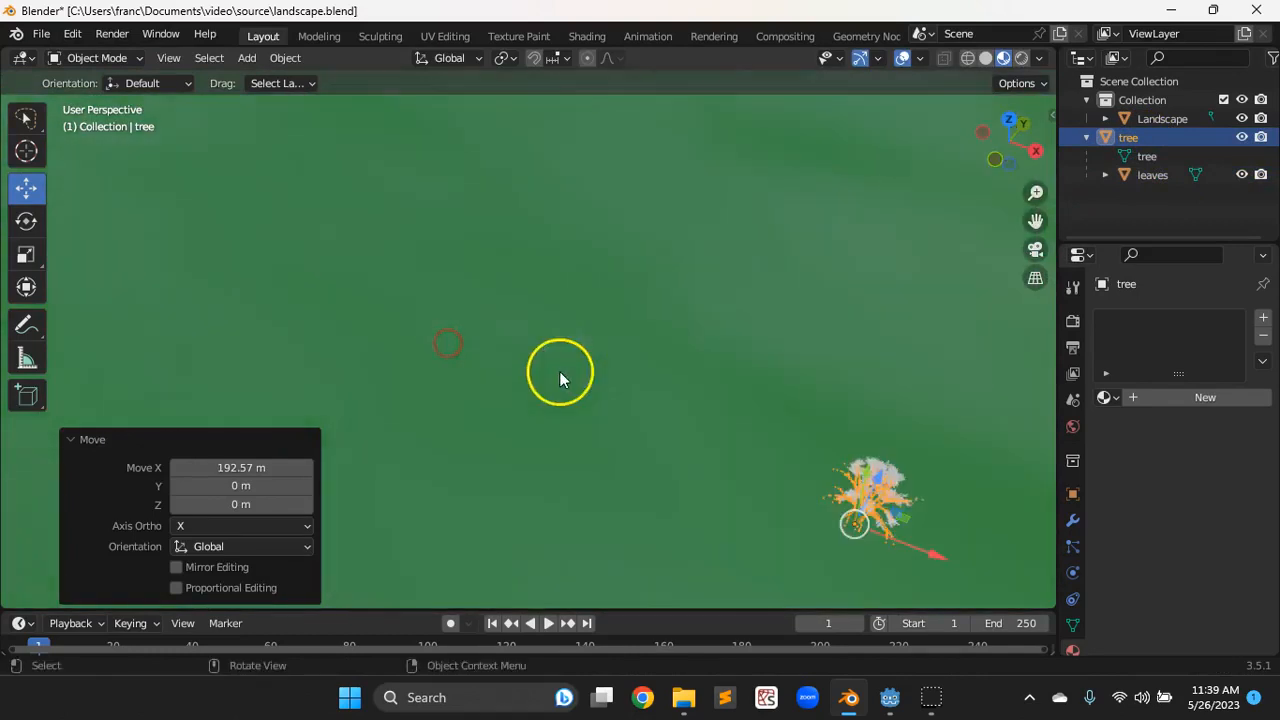
{"action": "middle_click_drag", "start_coordinate": [737, 448], "coordinate": [614, 365], "text": "shift"}
{"action": "scroll", "coordinate": [620, 361], "scroll_direction": "up", "scroll_amount": 7}
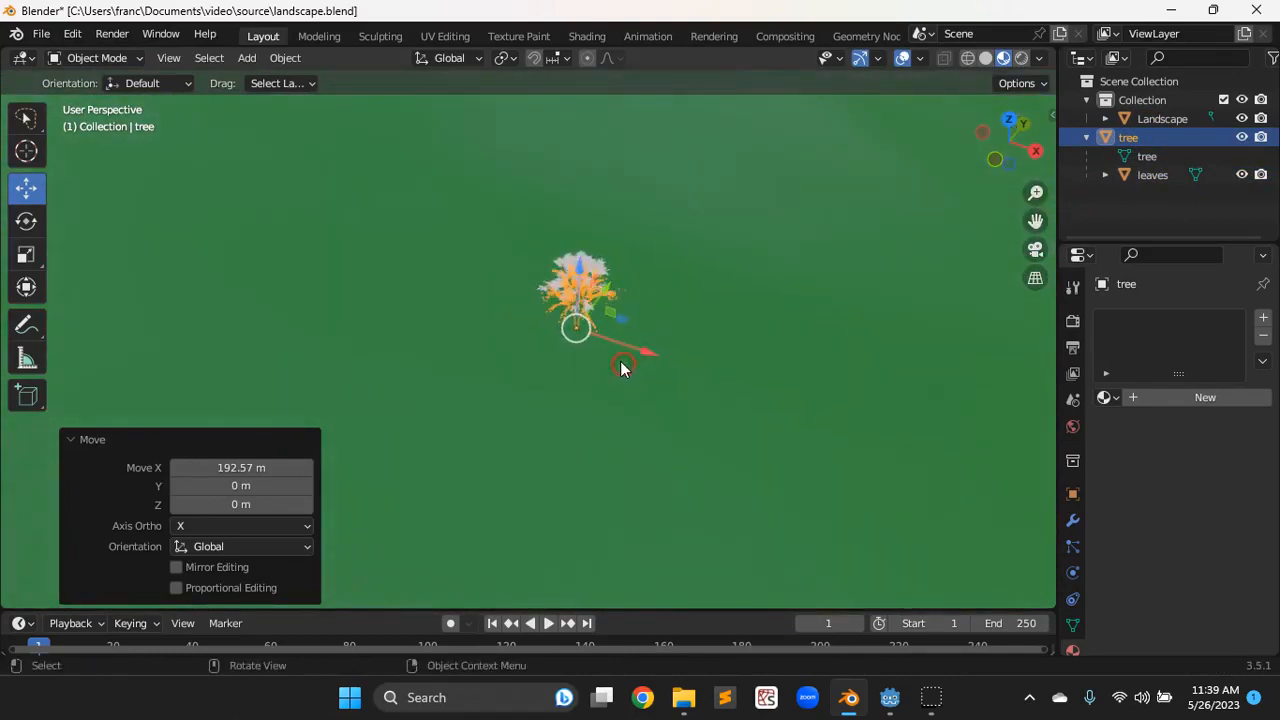
{"action": "scroll", "coordinate": [620, 361], "scroll_direction": "down", "scroll_amount": 4}
{"action": "left_click_drag", "start_coordinate": [609, 266], "coordinate": [592, 171]}
Inspect how the tree sits on the terrain near the landscape's edge, from a distance and close up
{"action": "mouse_move", "coordinate": [688, 230]}
{"action": "middle_mouse_down"}
{"action": "mouse_move", "coordinate": [672, 254]}
{"action": "mouse_move", "coordinate": [668, 237]}
{"action": "mouse_move", "coordinate": [680, 237]}
{"action": "middle_mouse_up"}
{"action": "scroll", "coordinate": [660, 314], "scroll_direction": "down", "scroll_amount": 5}
{"action": "middle_click_drag", "start_coordinate": [580, 375], "coordinate": [607, 334]}
{"action": "middle_click_drag", "start_coordinate": [598, 404], "coordinate": [625, 353]}
{"action": "scroll", "coordinate": [627, 353], "scroll_direction": "down", "scroll_amount": 5}
{"action": "scroll", "coordinate": [617, 271], "scroll_direction": "up", "scroll_amount": 3}
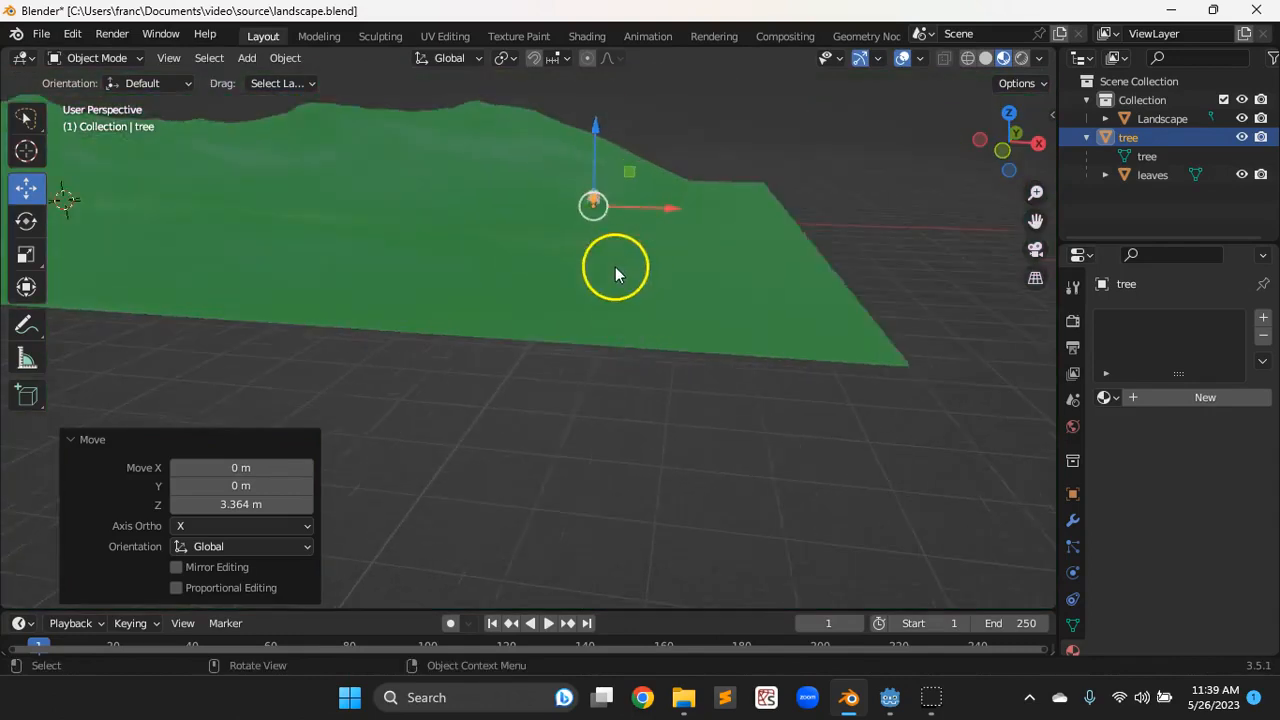
{"action": "right_click", "coordinate": [614, 288], "text": "shift"}
{"action": "middle_click_drag", "start_coordinate": [642, 217], "coordinate": [642, 335], "text": "shift"}
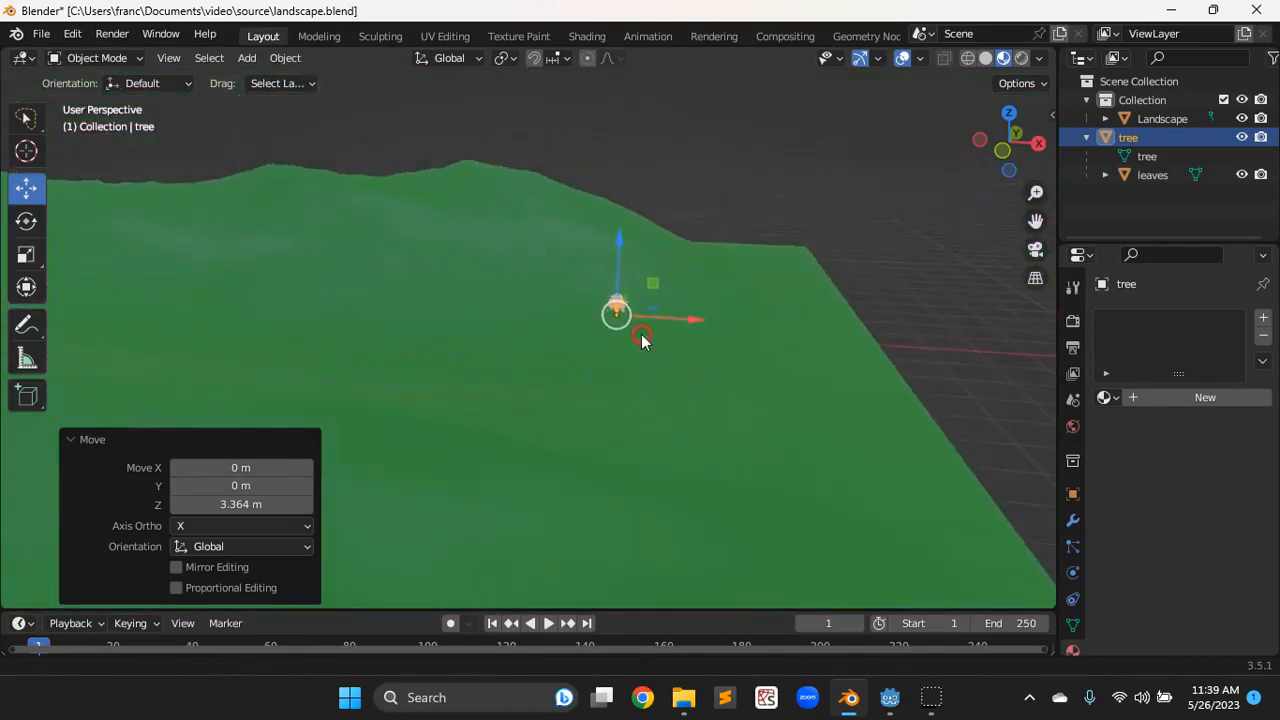
{"action": "scroll", "coordinate": [646, 349], "scroll_direction": "up", "scroll_amount": 5}
{"action": "middle_click_drag", "start_coordinate": [739, 319], "coordinate": [609, 332], "text": "shift"}
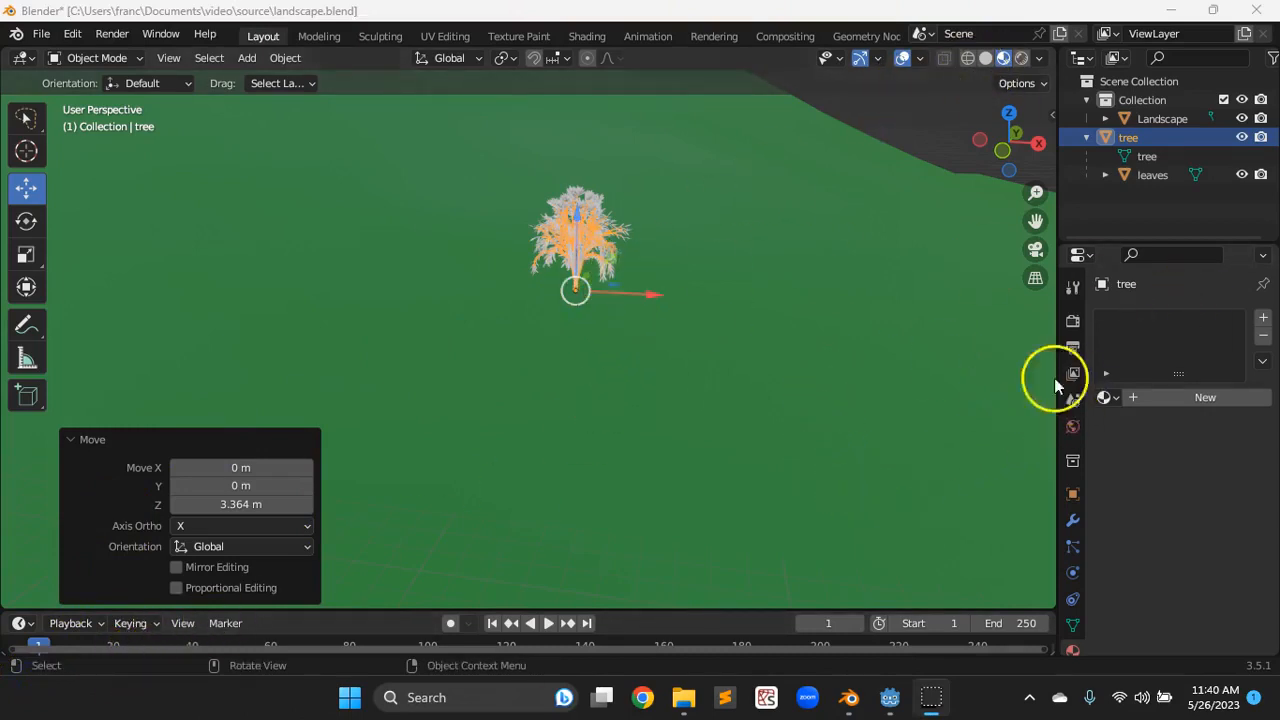
Add a new material to the tree's trunk and branches with a brown base color of hue 0.082, saturation 0.822, value 0.281
{"action": "scroll", "coordinate": [1068, 505], "scroll_direction": "down", "scroll_amount": 2}
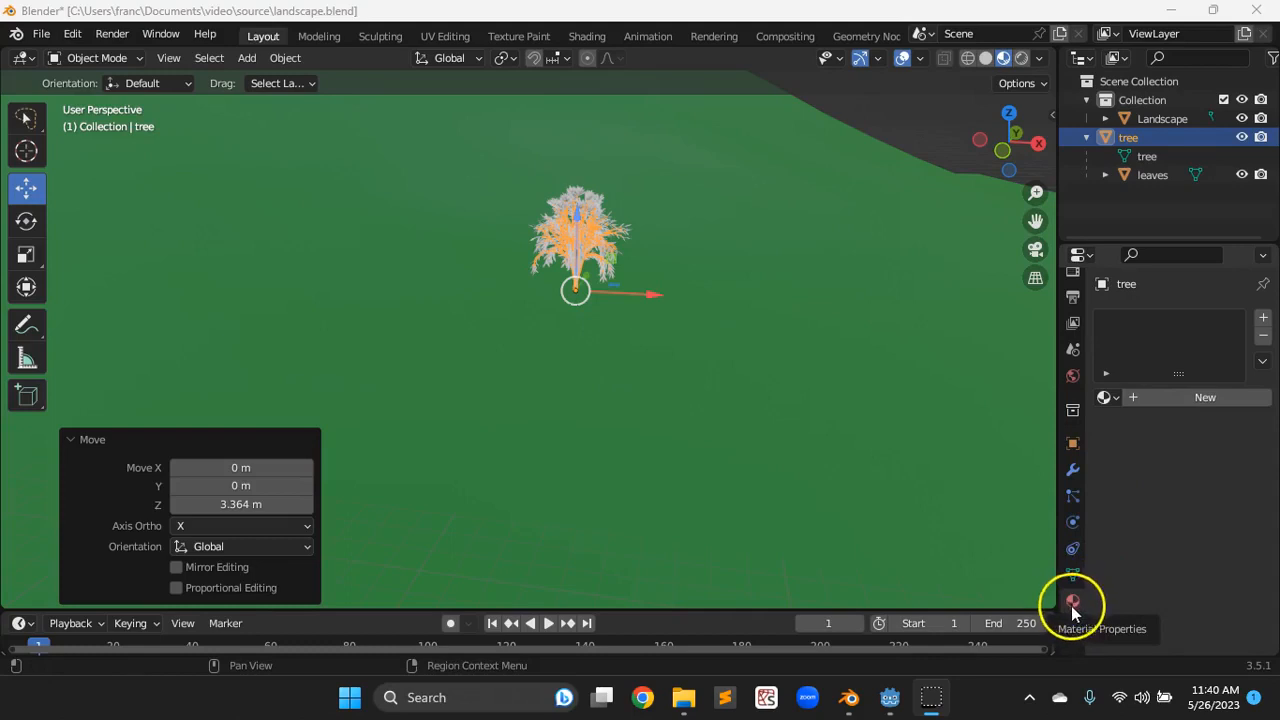
{"action": "left_click", "coordinate": [1140, 394]}
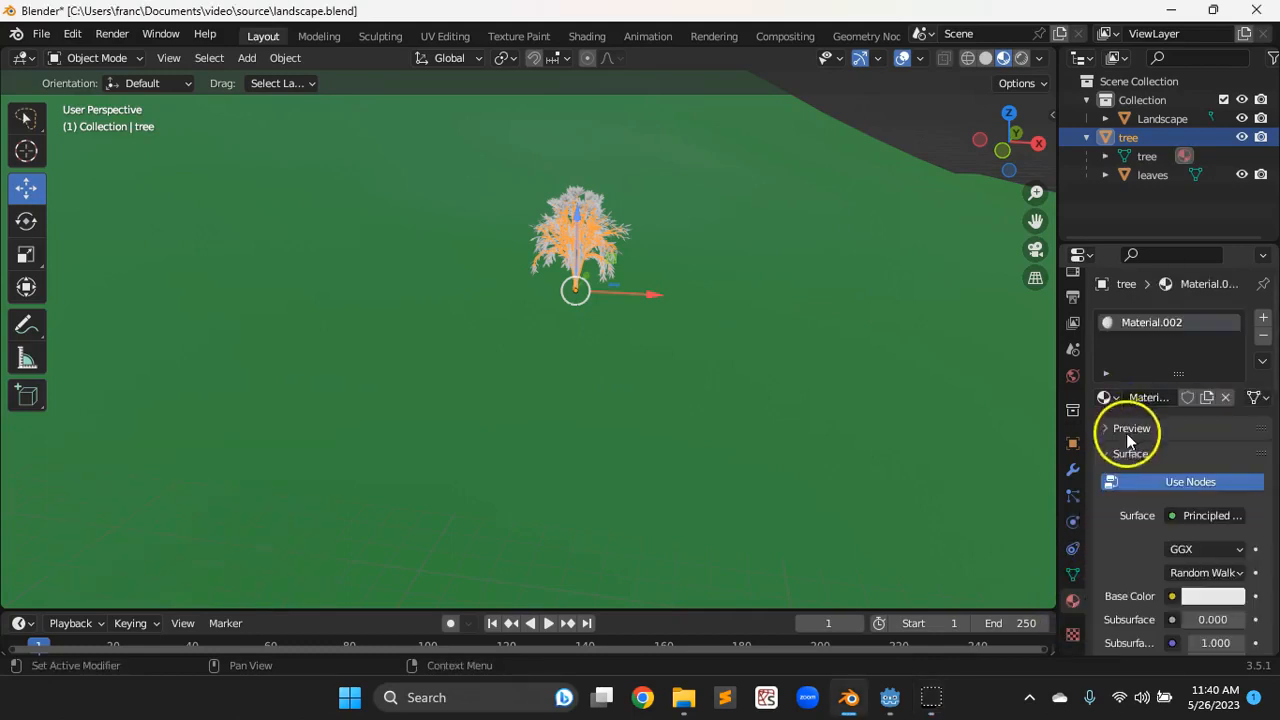
{"action": "scroll", "coordinate": [1159, 530], "scroll_direction": "down", "scroll_amount": 3}
{"action": "scroll", "coordinate": [1162, 537], "scroll_direction": "down", "scroll_amount": 1}
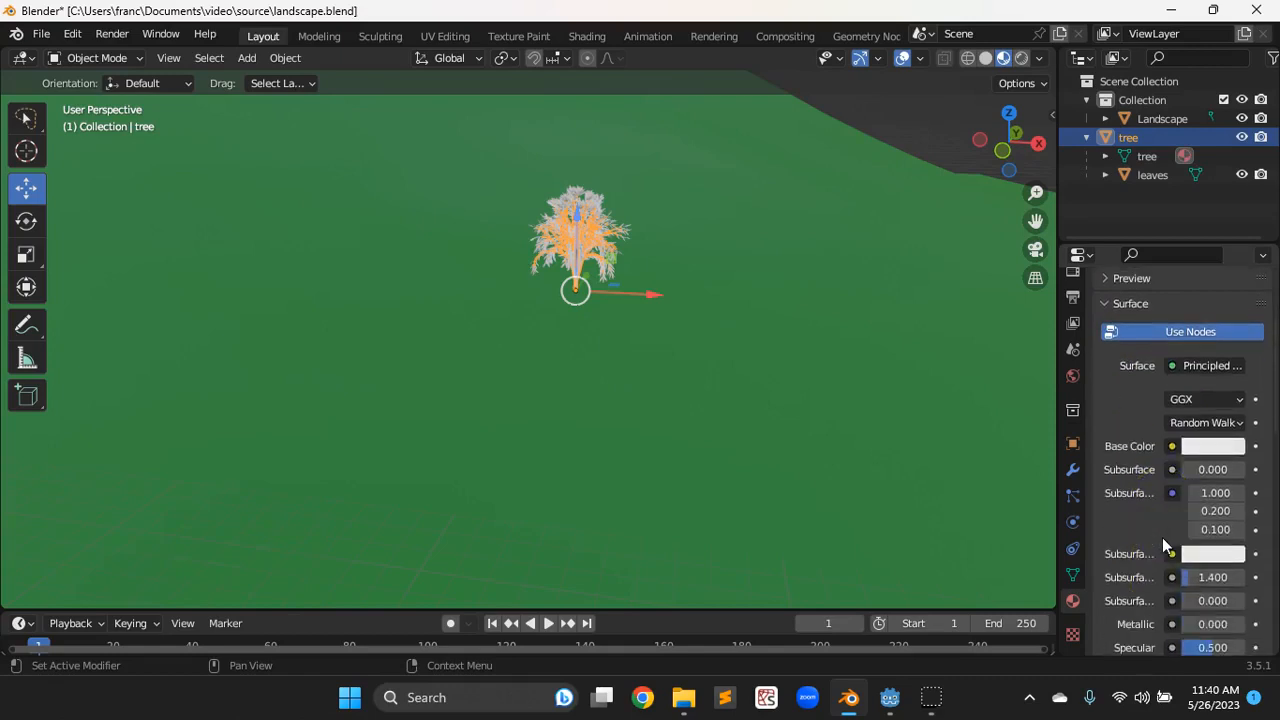
{"action": "left_click", "coordinate": [1205, 447]}
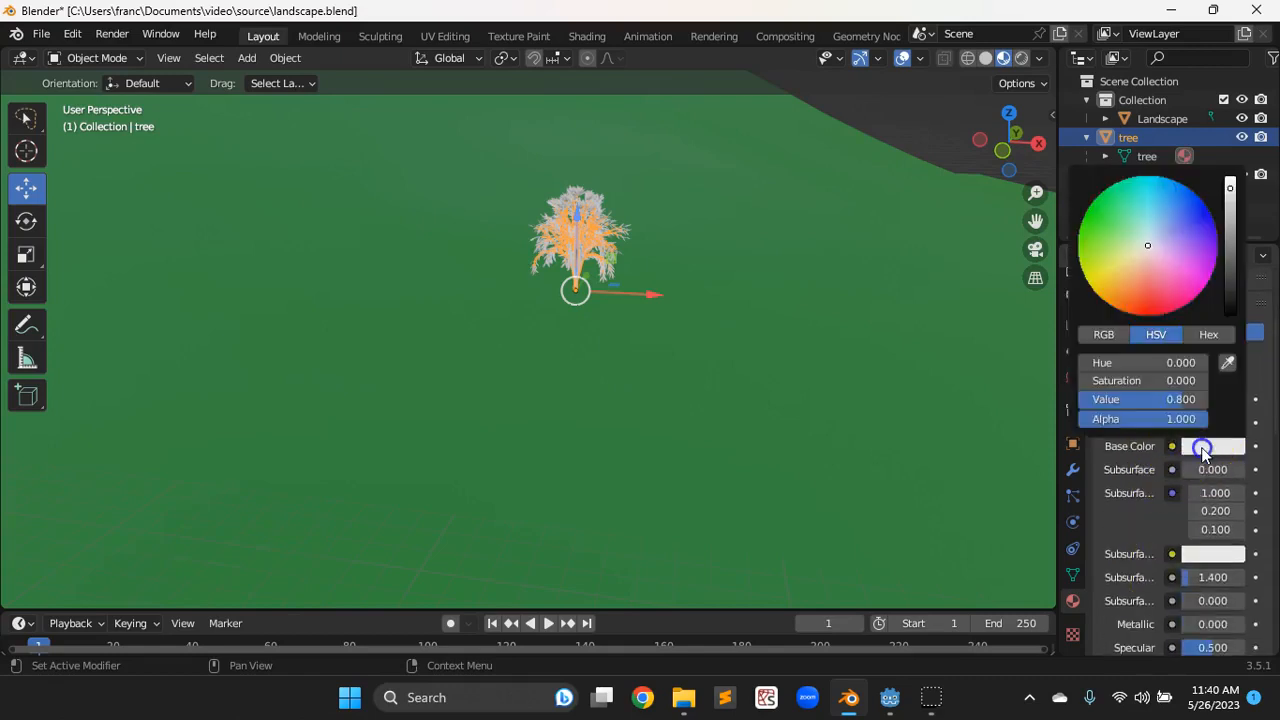
{"action": "left_click", "coordinate": [1121, 287]}
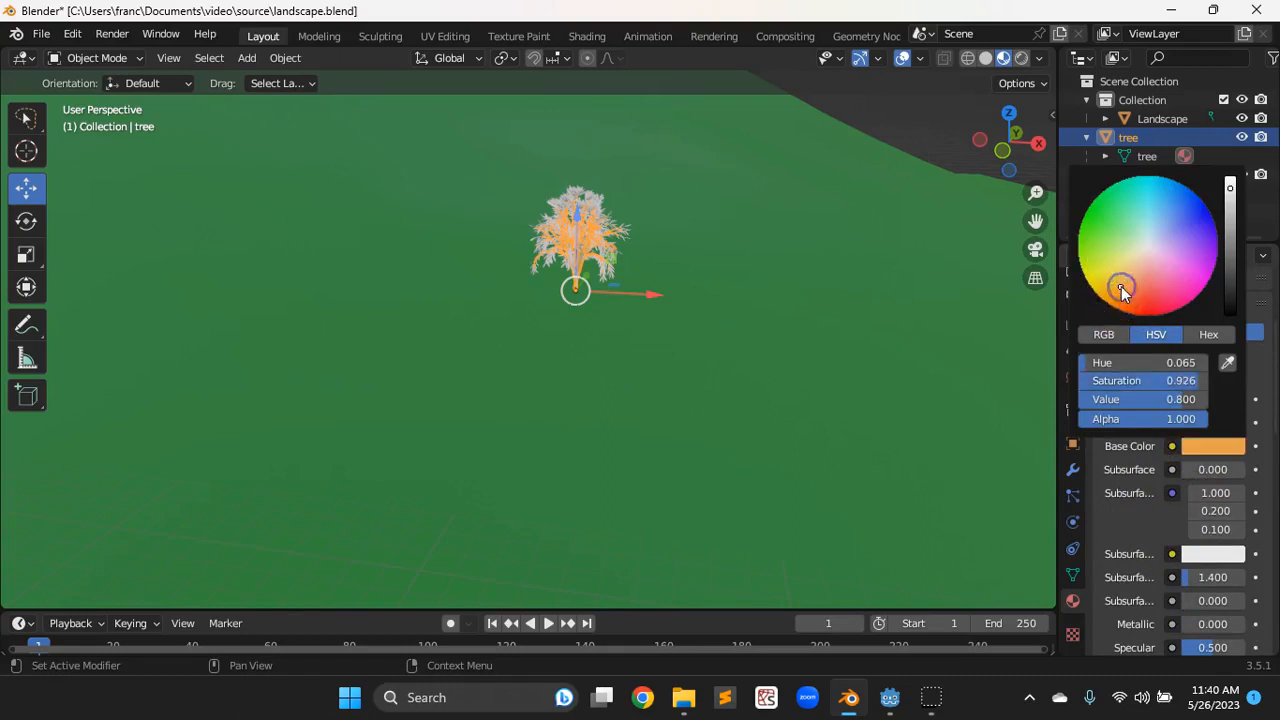
{"action": "left_click", "coordinate": [1231, 244]}
{"action": "left_click", "coordinate": [1120, 290]}
{"action": "left_click", "coordinate": [1125, 280]}
{"action": "left_click_drag", "start_coordinate": [1130, 276], "coordinate": [1123, 277]}
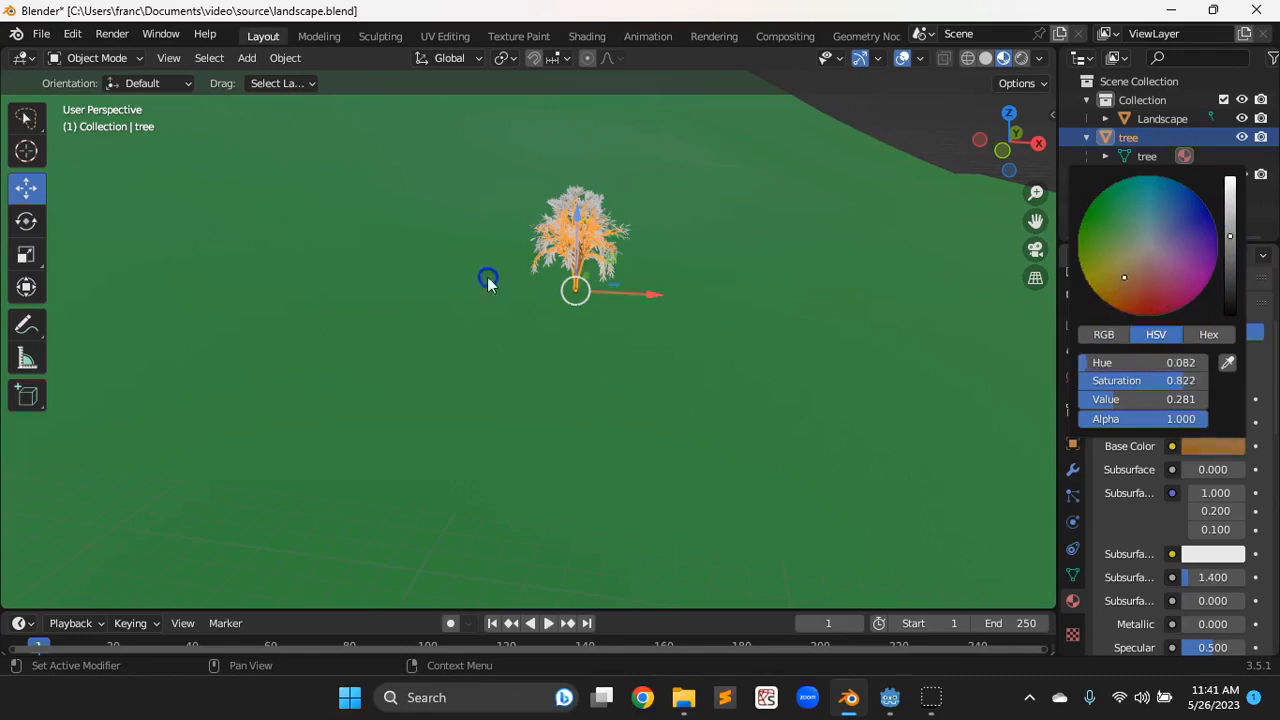
Examine the brown trunk and branches of the tree close up
{"action": "scroll", "coordinate": [540, 300], "scroll_direction": "up", "scroll_amount": 8}
{"action": "scroll", "coordinate": [540, 300], "scroll_direction": "down", "scroll_amount": 5}
{"action": "scroll", "coordinate": [560, 280], "scroll_direction": "down", "scroll_amount": 3}
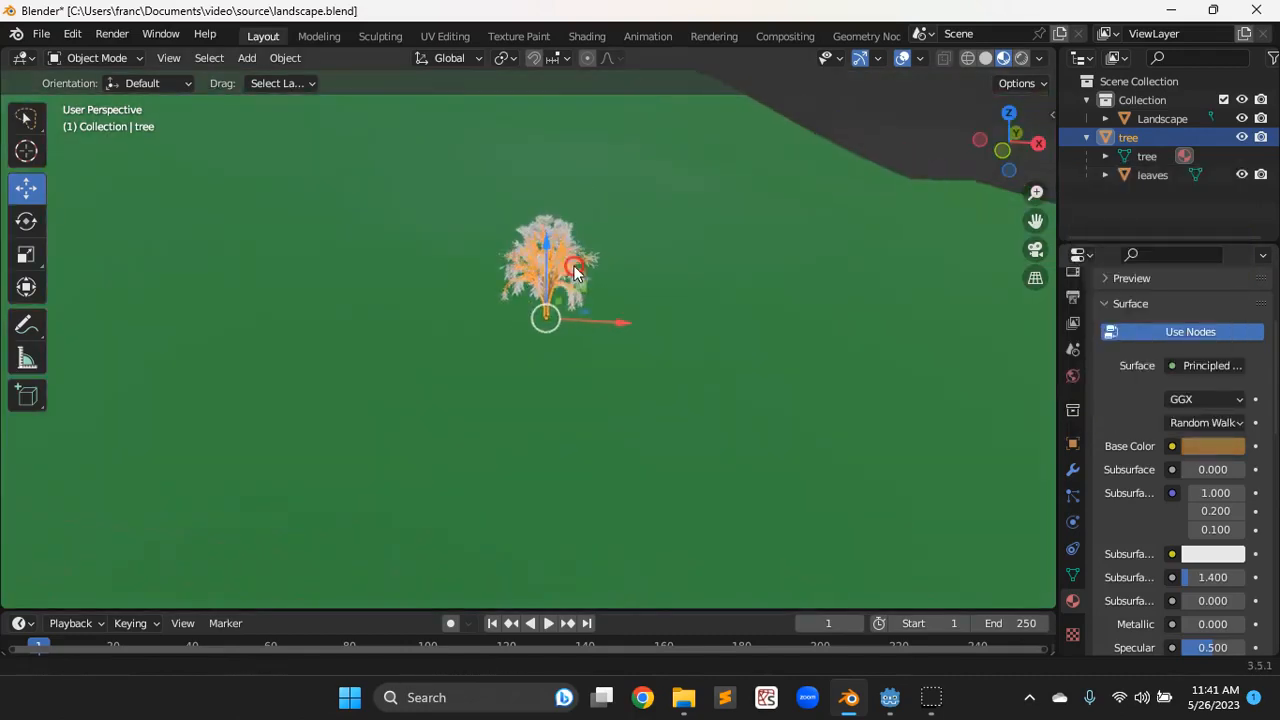
{"action": "scroll", "coordinate": [571, 280], "scroll_direction": "up", "scroll_amount": 6}
{"action": "middle_click_drag", "start_coordinate": [570, 225], "coordinate": [546, 305], "text": "shift"}
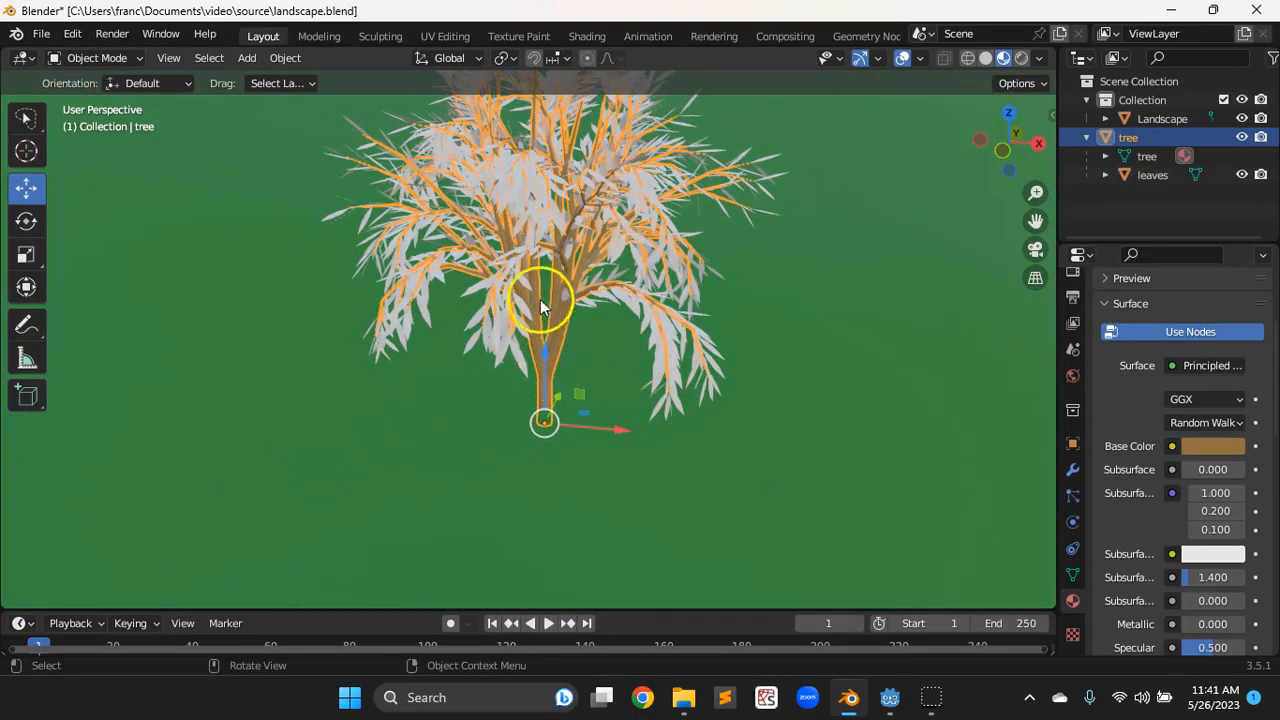
{"action": "scroll", "coordinate": [533, 294], "scroll_direction": "down", "scroll_amount": 3}
{"action": "scroll", "coordinate": [533, 294], "scroll_direction": "up", "scroll_amount": 3}
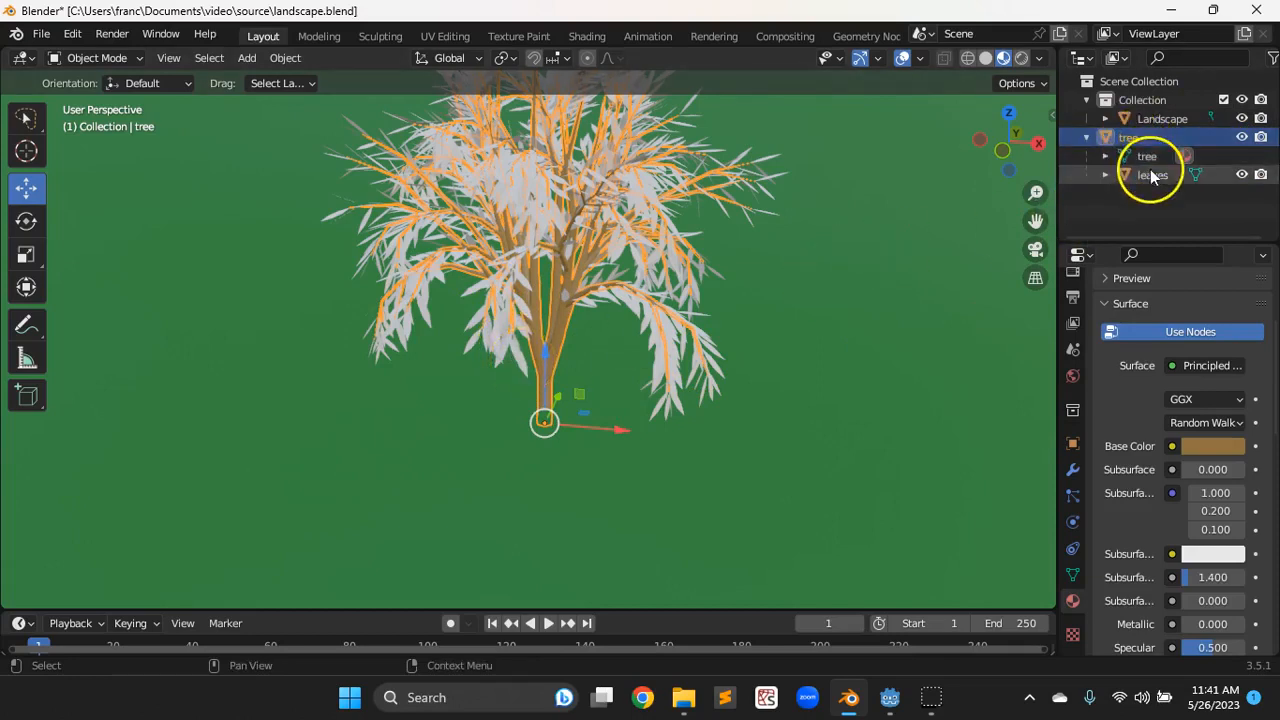
{"action": "left_click", "coordinate": [649, 340]}
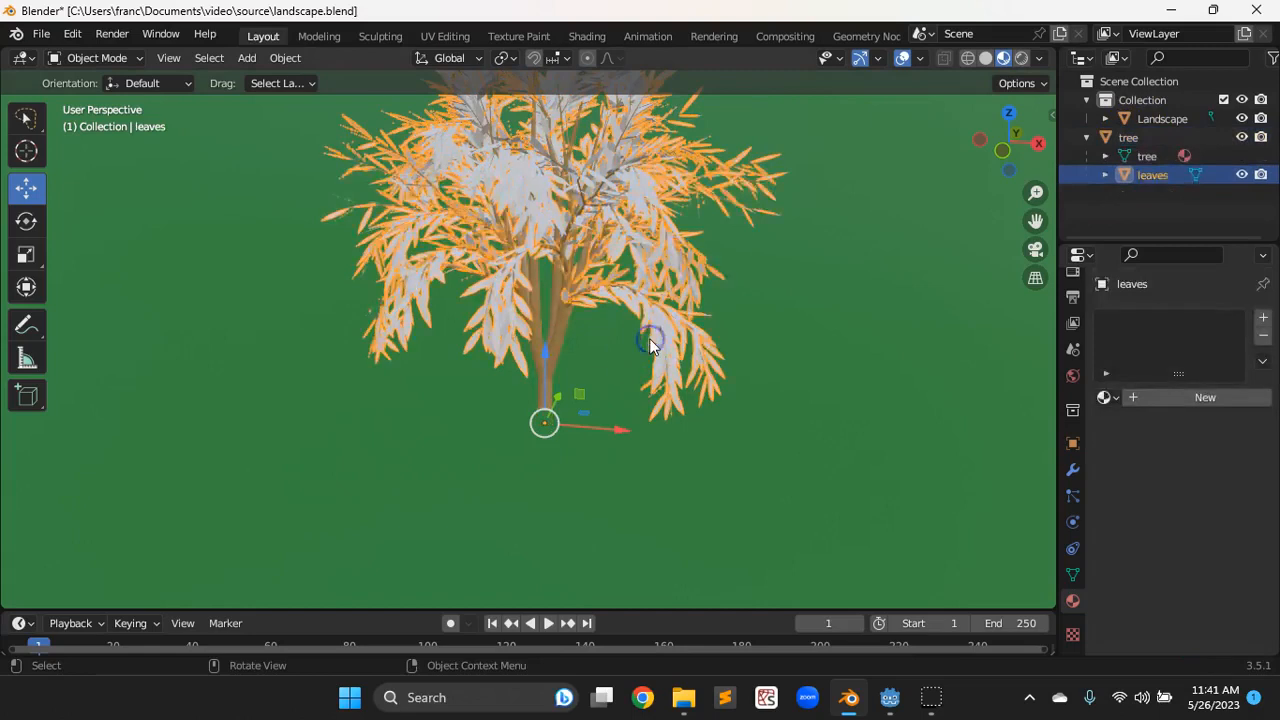
{"action": "left_click", "coordinate": [606, 366]}
{"action": "left_click", "coordinate": [650, 328]}
{"action": "left_click", "coordinate": [640, 320]}
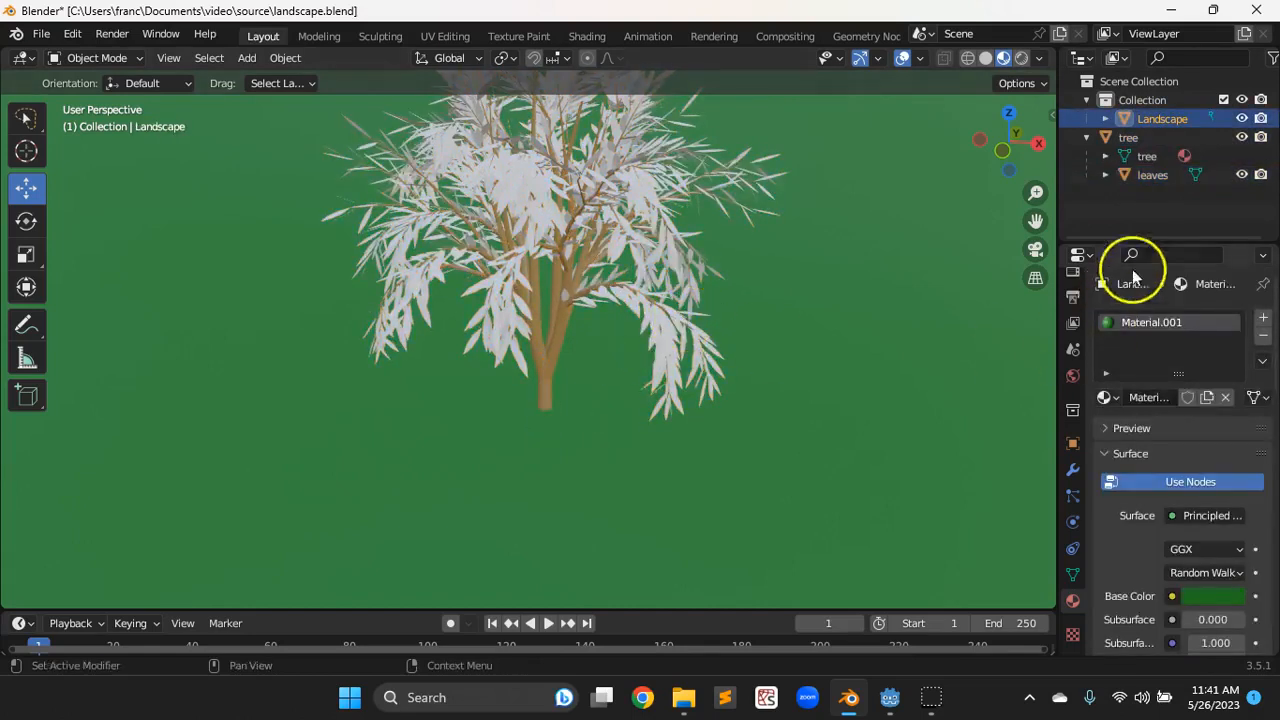
Add a new material to the leaves and give it a darkened green base color with hue 0.299 and saturation 0.904
{"action": "left_click", "coordinate": [1143, 173]}
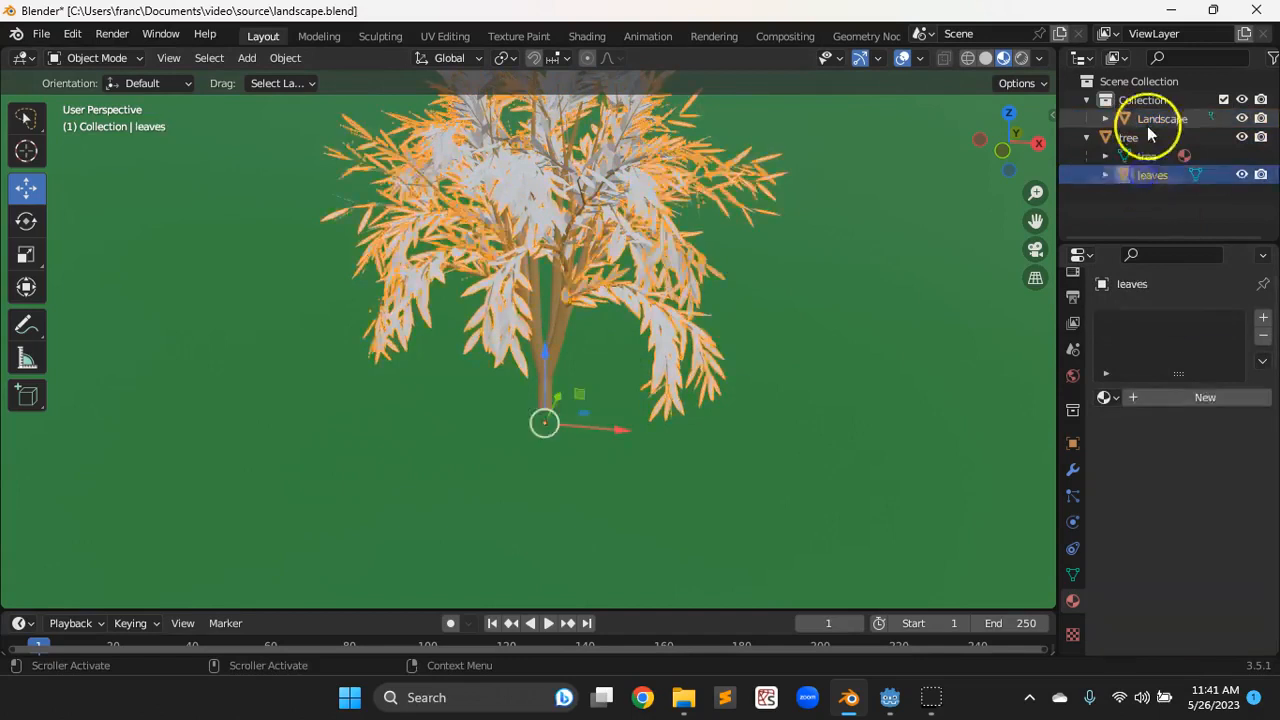
{"action": "left_click", "coordinate": [1165, 402]}
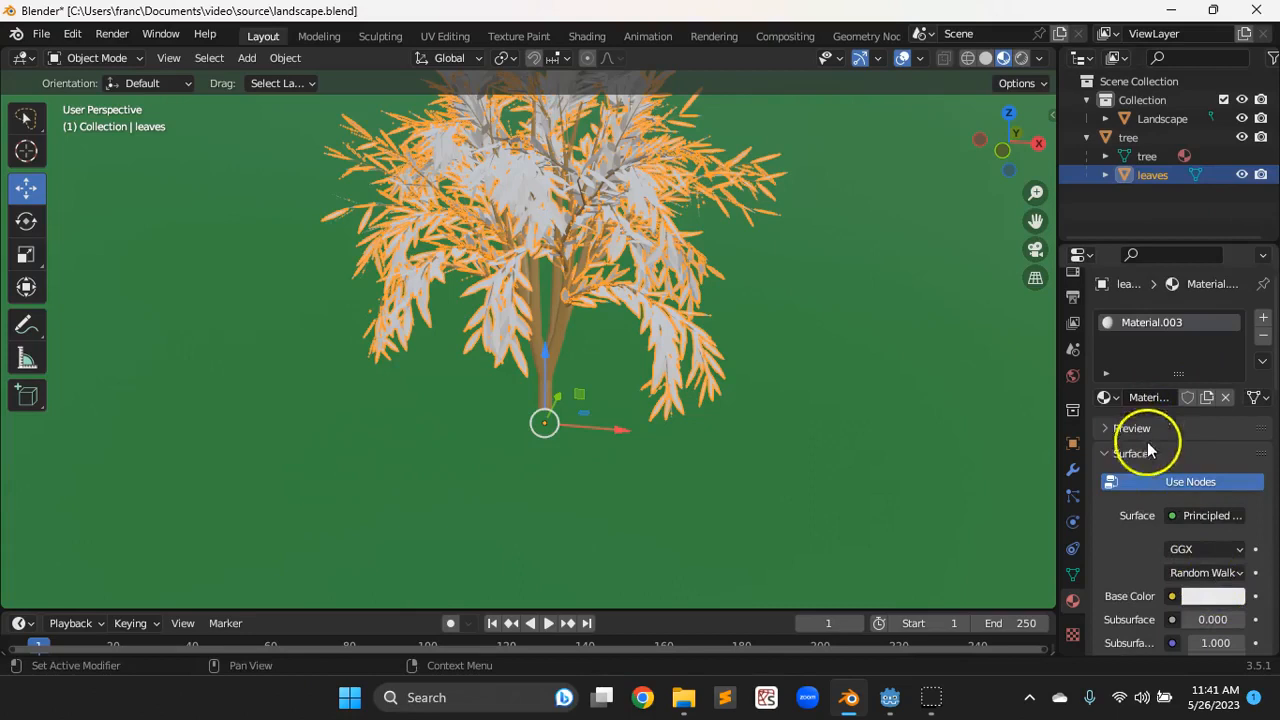
{"action": "left_click", "coordinate": [1210, 599]}
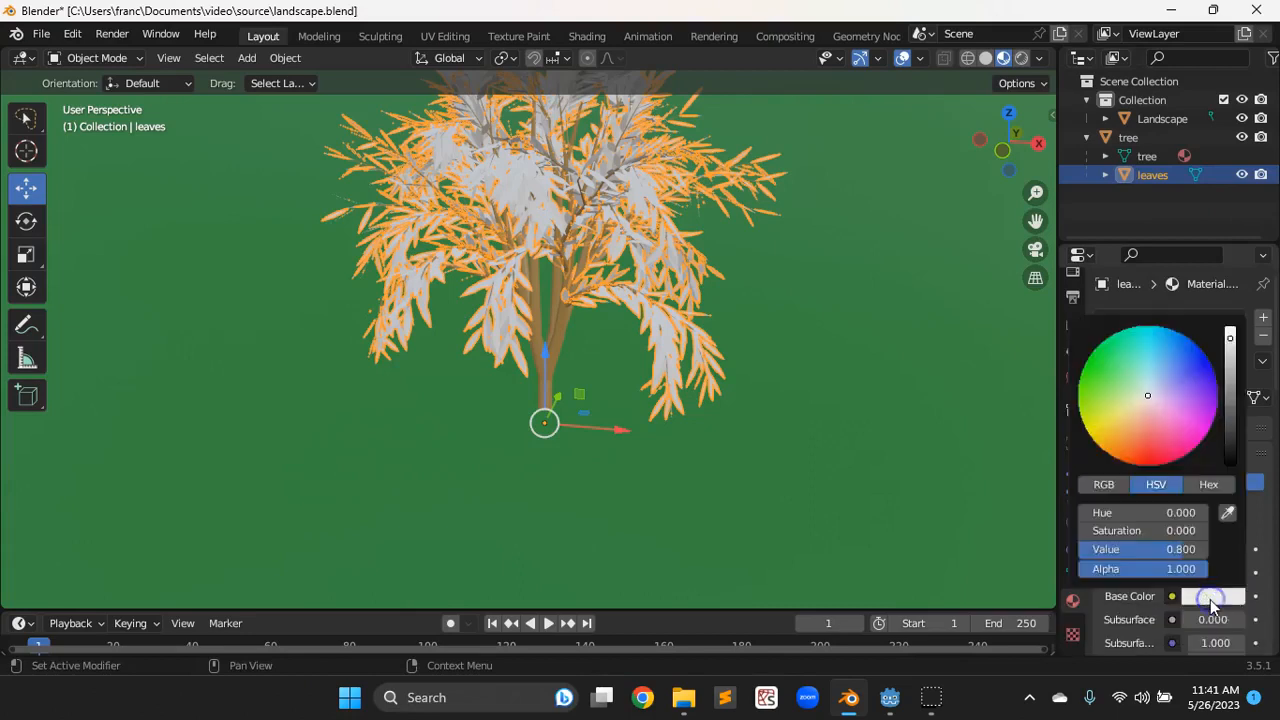
{"action": "left_click", "coordinate": [1100, 388]}
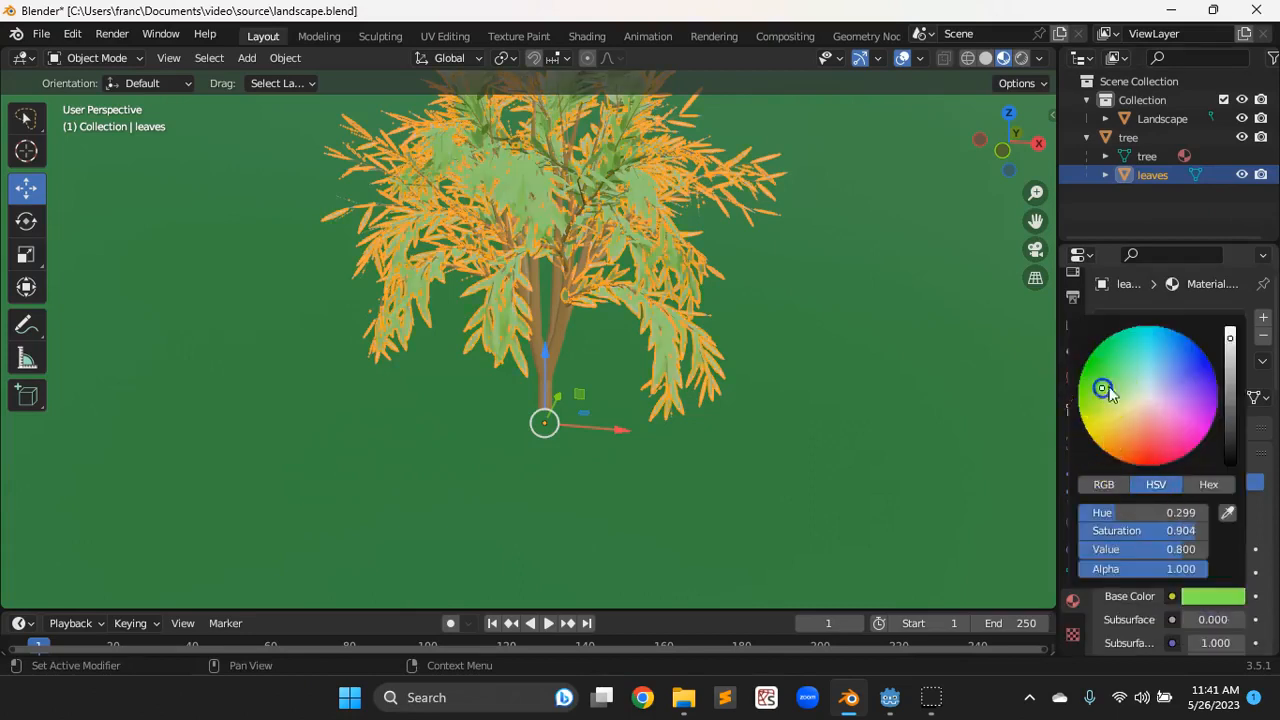
{"action": "left_click", "coordinate": [1230, 395]}
Select the landscape and darken its green base color so the tree stands out, checking the contrast from near and far
{"action": "left_click", "coordinate": [841, 394]}
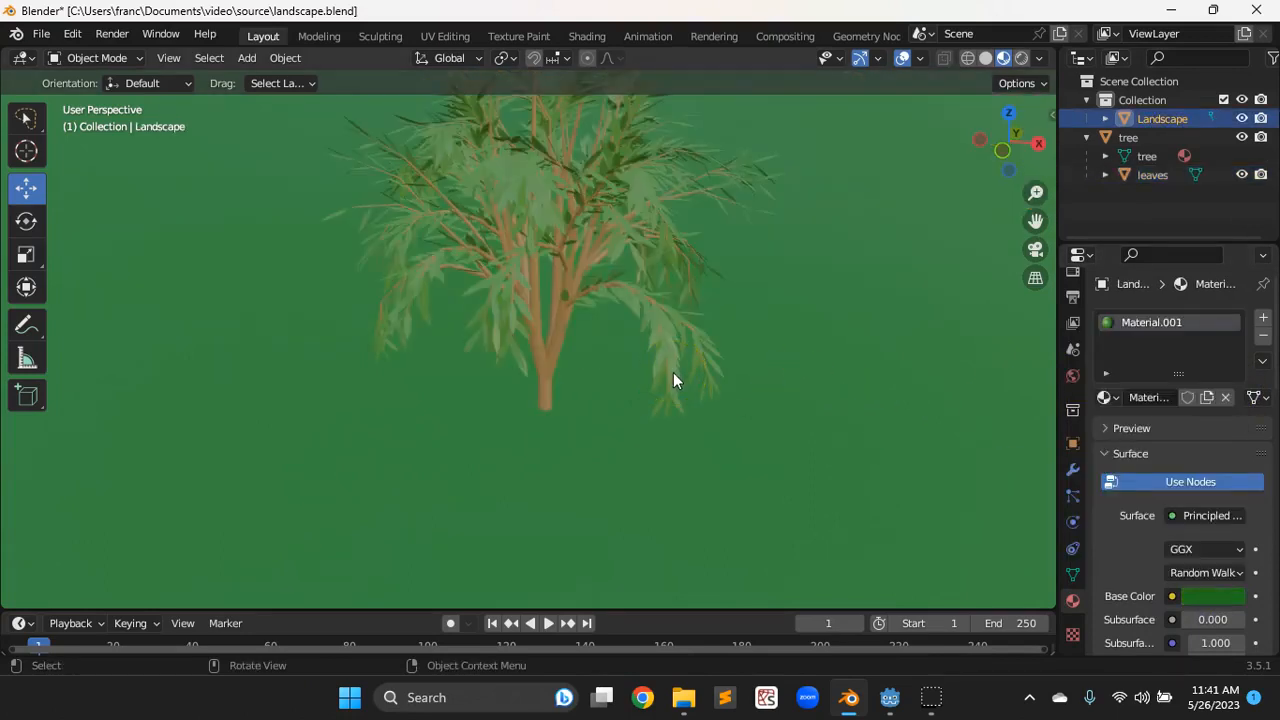
{"action": "mouse_move", "coordinate": [440, 383]}
{"action": "middle_mouse_down"}
{"action": "mouse_move", "coordinate": [471, 391]}
{"action": "mouse_move", "coordinate": [420, 383]}
{"action": "mouse_move", "coordinate": [457, 393]}
{"action": "middle_mouse_up"}
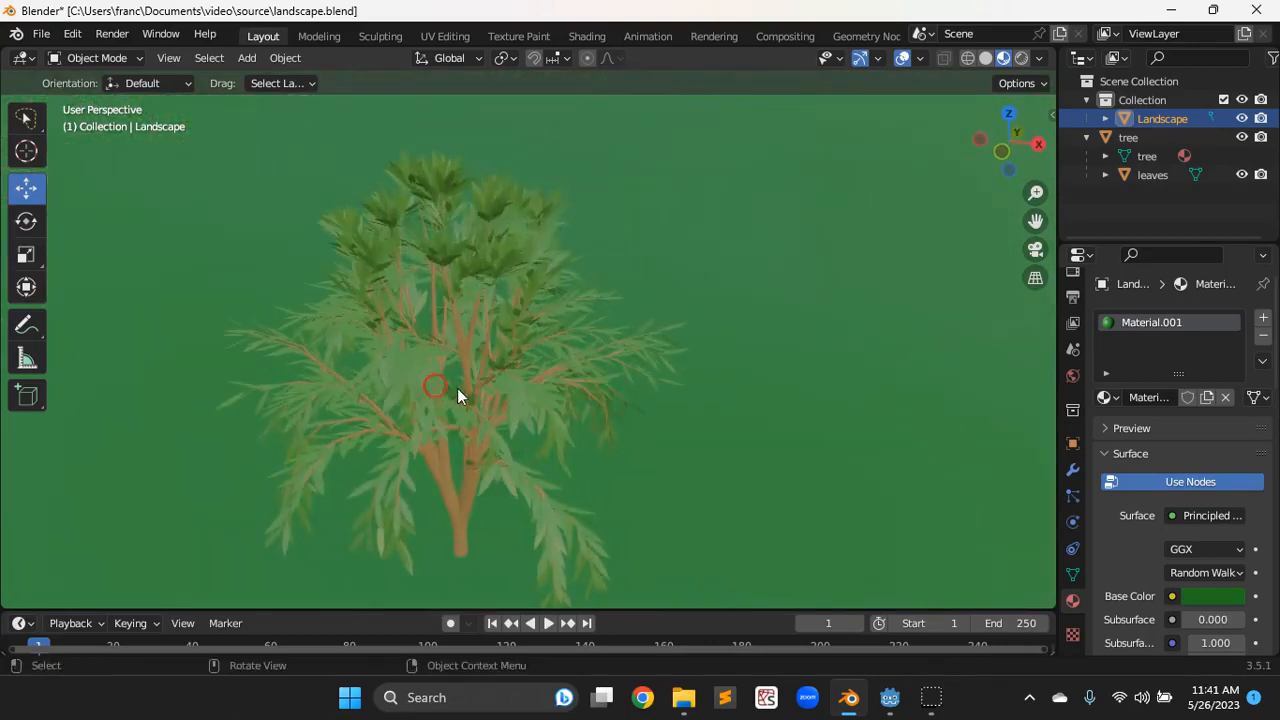
{"action": "scroll", "coordinate": [464, 397], "scroll_direction": "down", "scroll_amount": 4}
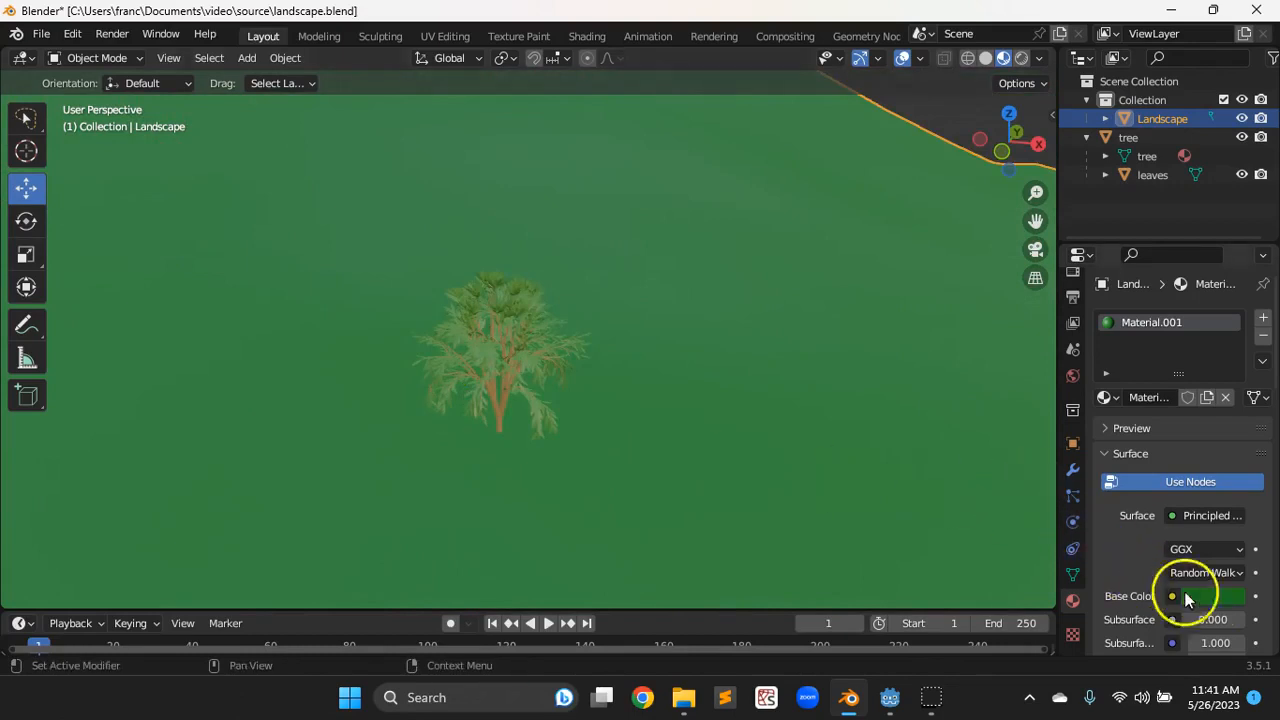
{"action": "left_click", "coordinate": [1214, 596]}
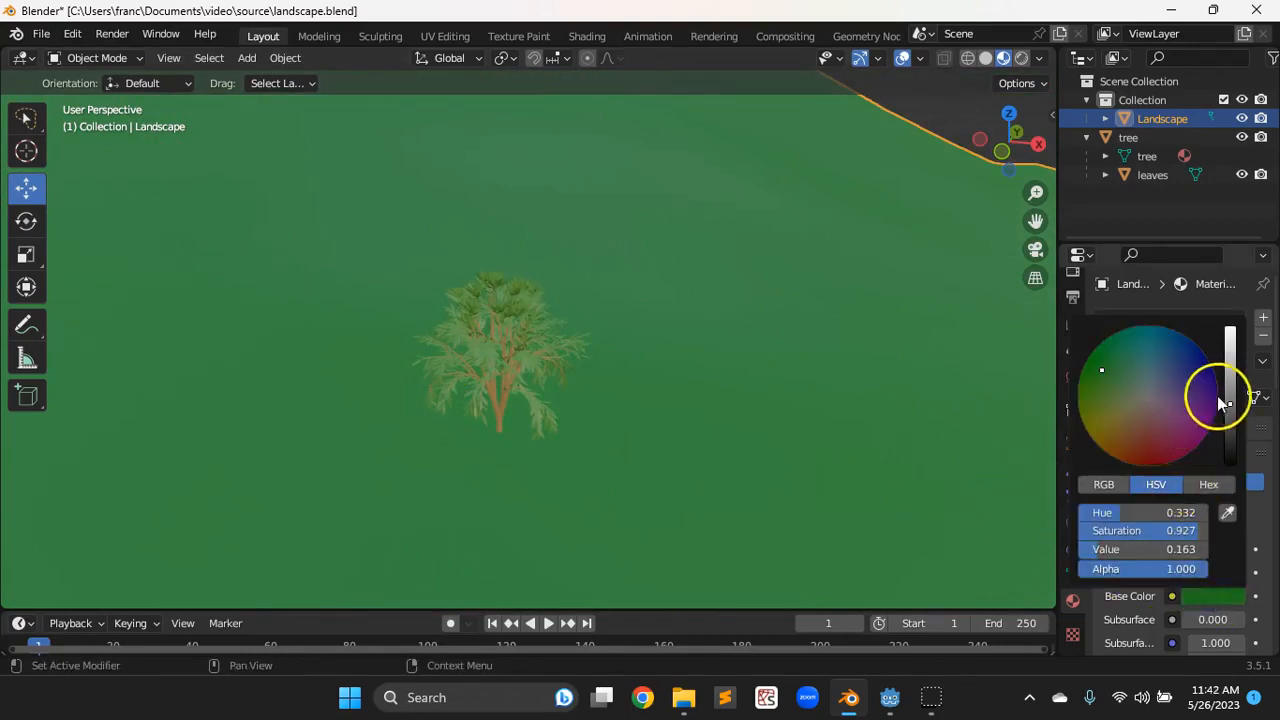
{"action": "left_click", "coordinate": [1237, 428]}
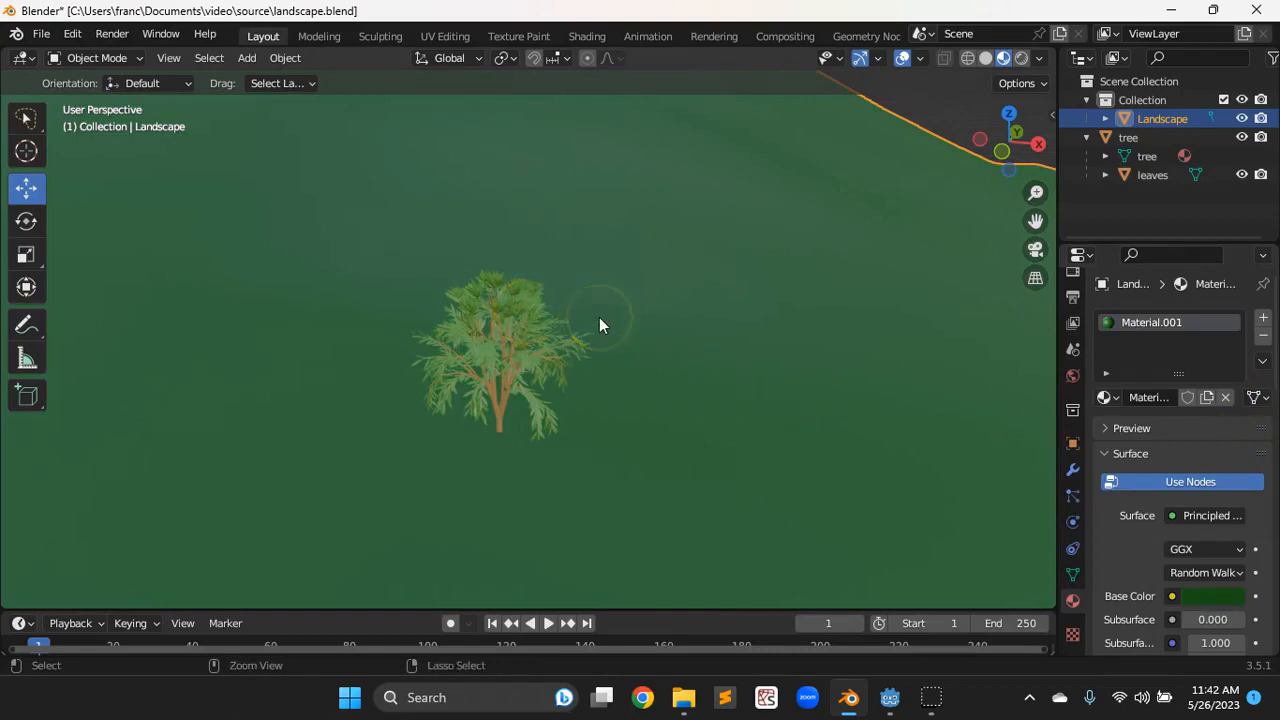
{"action": "scroll", "coordinate": [611, 362], "scroll_direction": "down", "scroll_amount": 7}
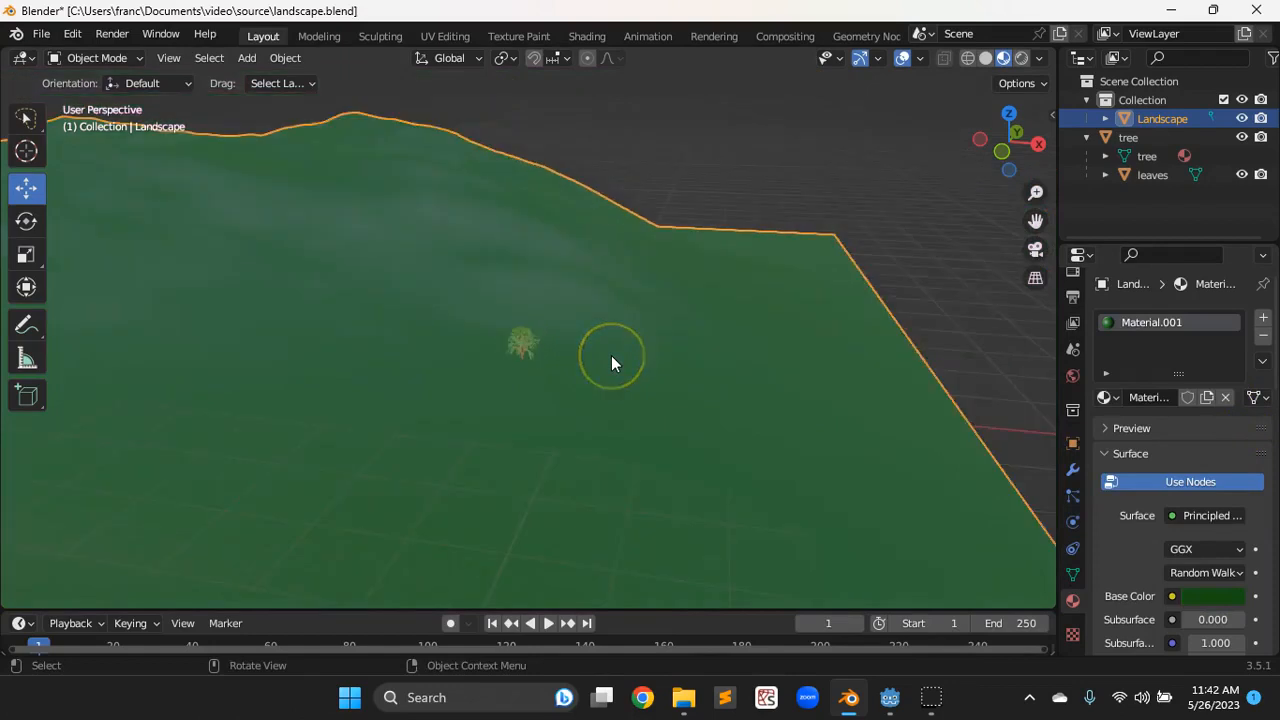
{"action": "scroll", "coordinate": [611, 362], "scroll_direction": "up", "scroll_amount": 7}
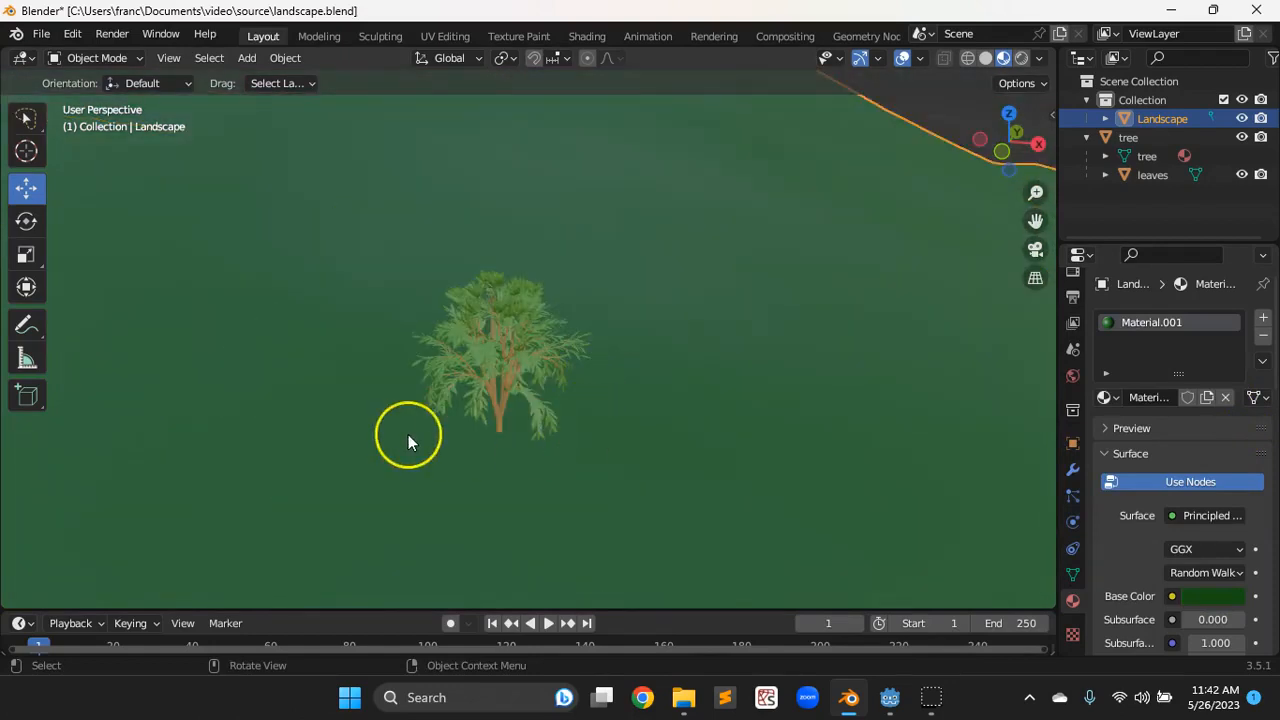
{"action": "scroll", "coordinate": [407, 434], "scroll_direction": "down", "scroll_amount": 3}
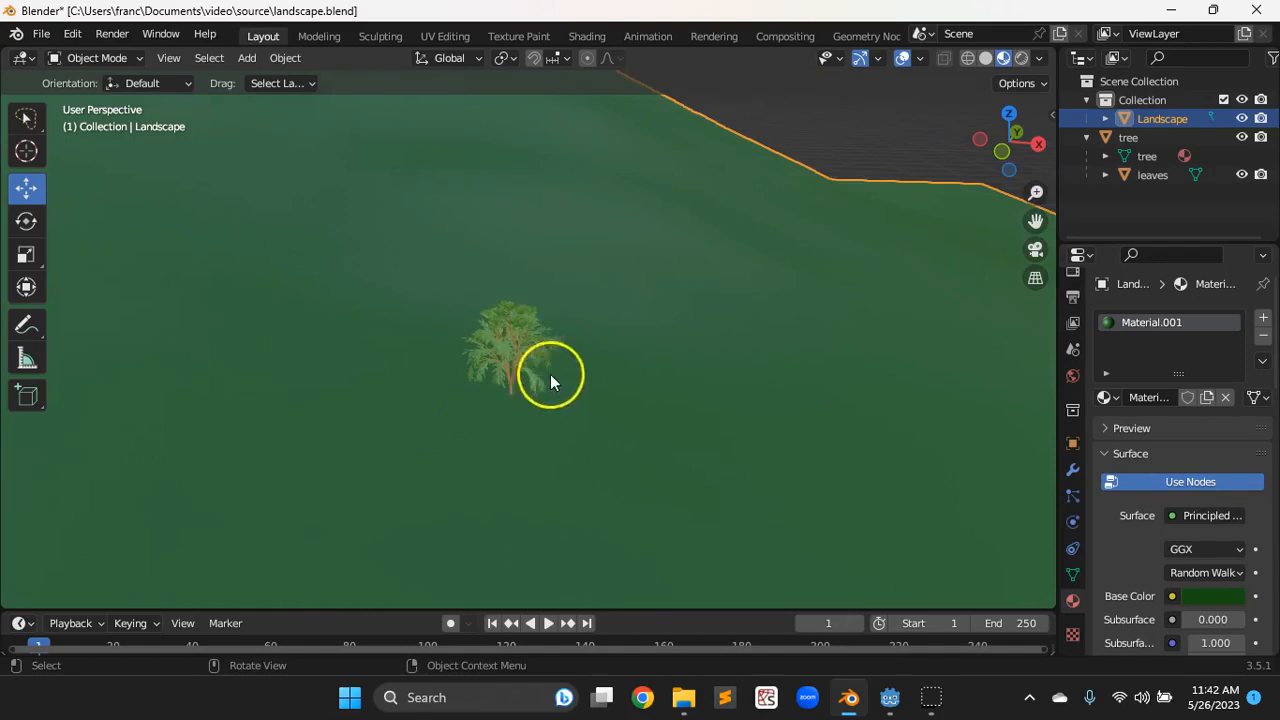
Duplicate the tree together with its leaves and place the copy about -17.3 m in X, -3.6 m in Y and 1.9 m in Z from the original
{"action": "left_click", "coordinate": [1126, 137]}
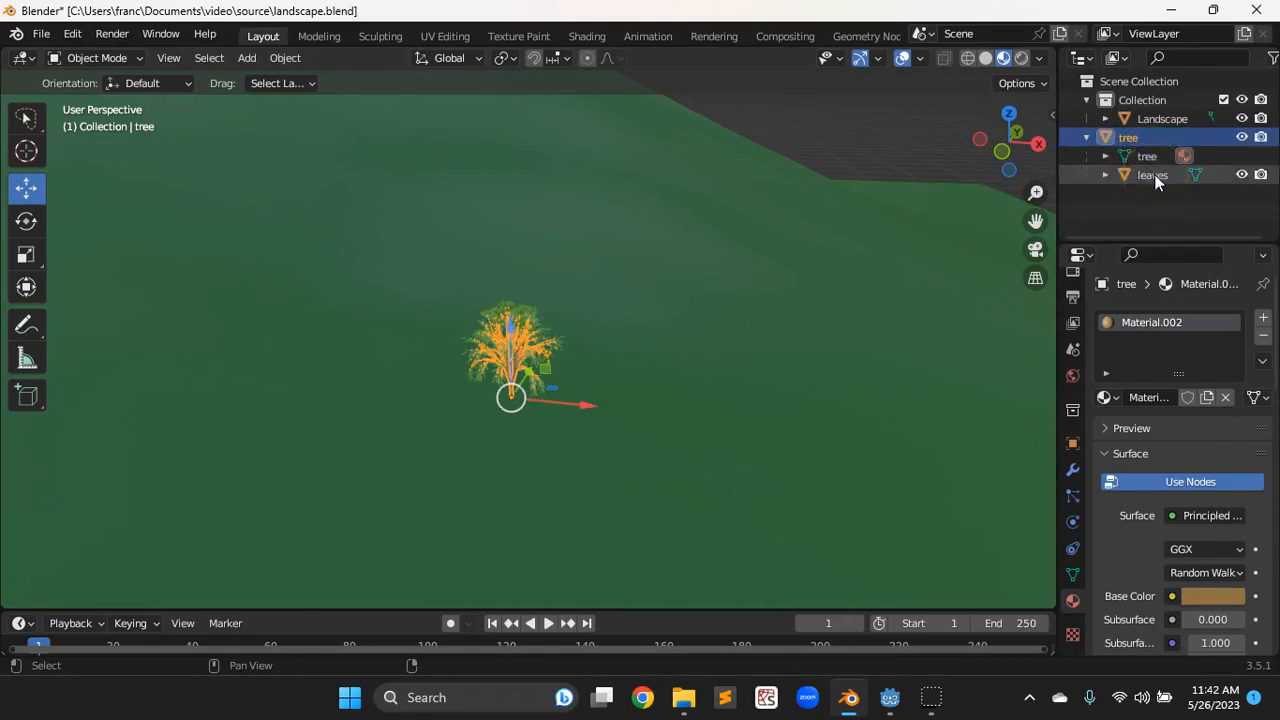
{"action": "left_click", "coordinate": [1154, 174], "text": "ctrl"}
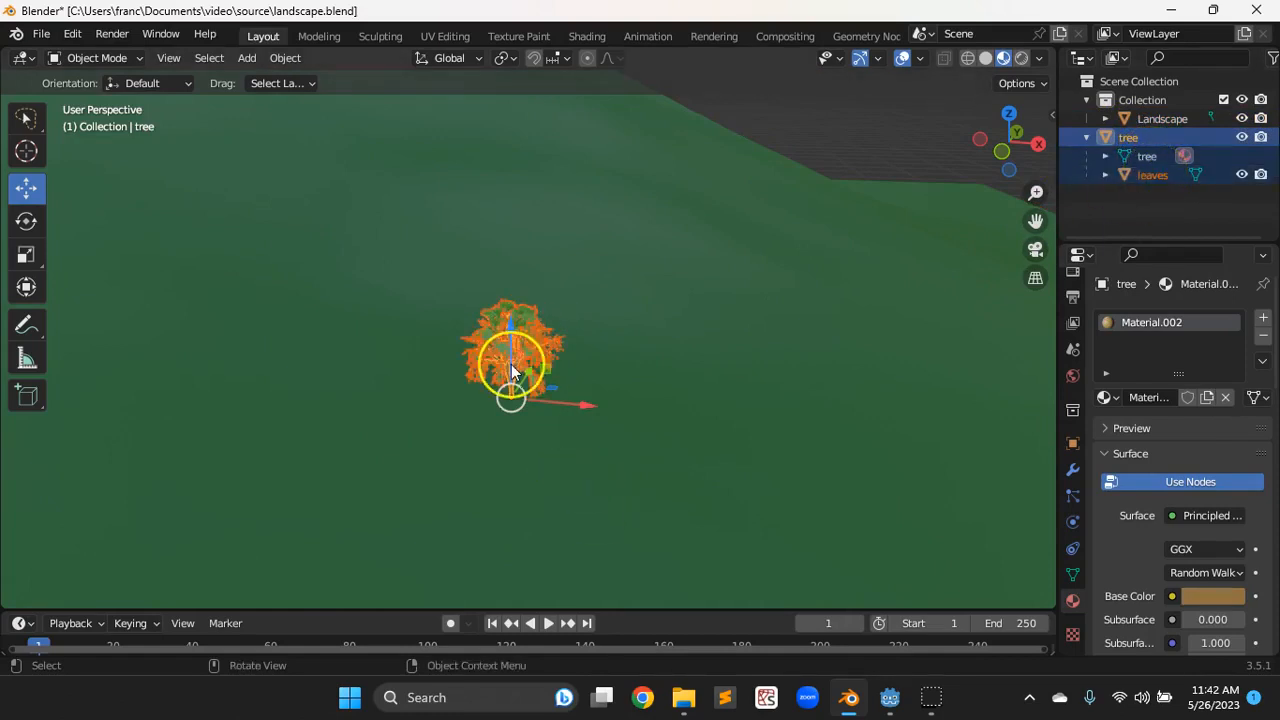
{"action": "scroll", "coordinate": [511, 364], "scroll_direction": "down", "scroll_amount": 4}
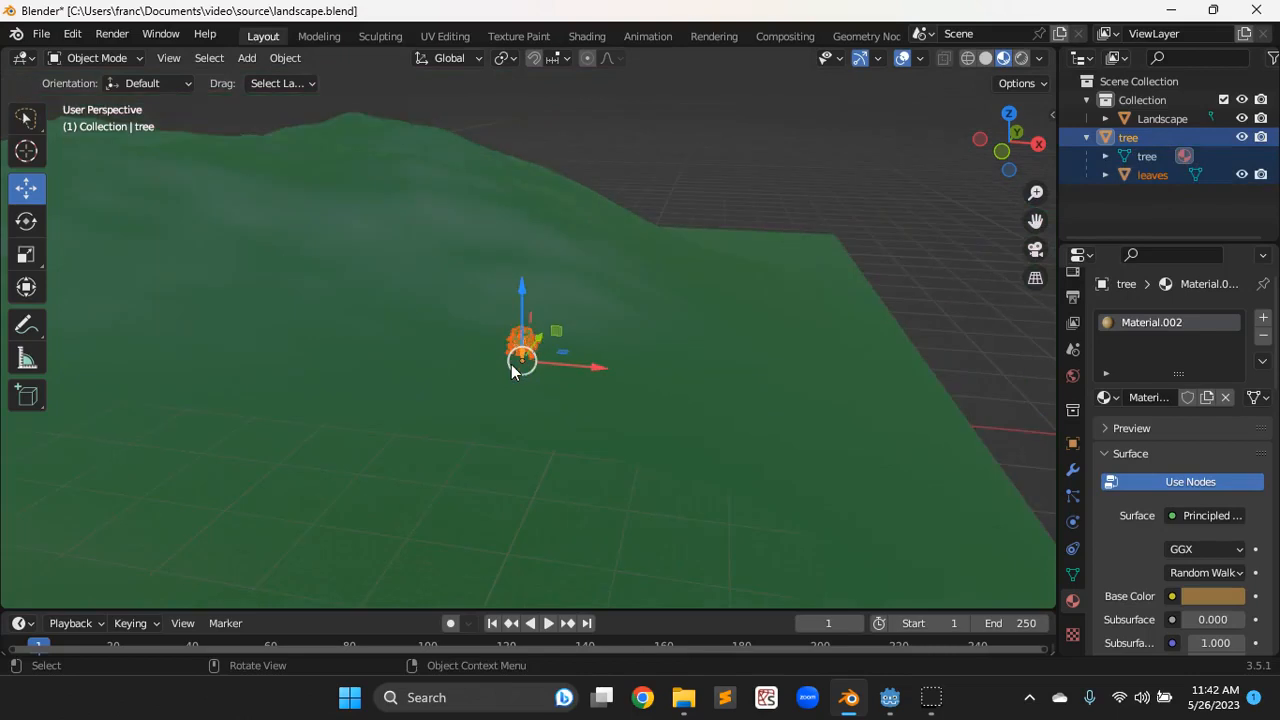
{"action": "key", "text": "shift+d"}
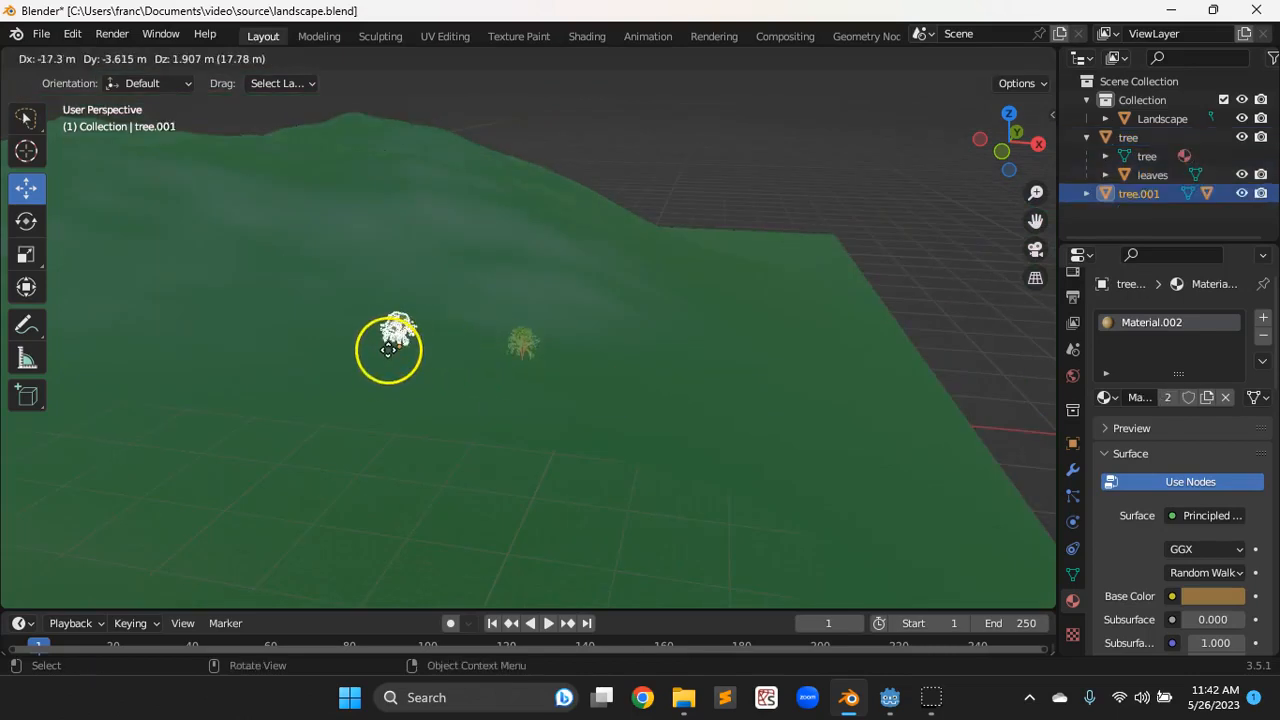
{"action": "left_click", "coordinate": [389, 349]}
{"action": "scroll", "coordinate": [395, 366], "scroll_direction": "up", "scroll_amount": 3}
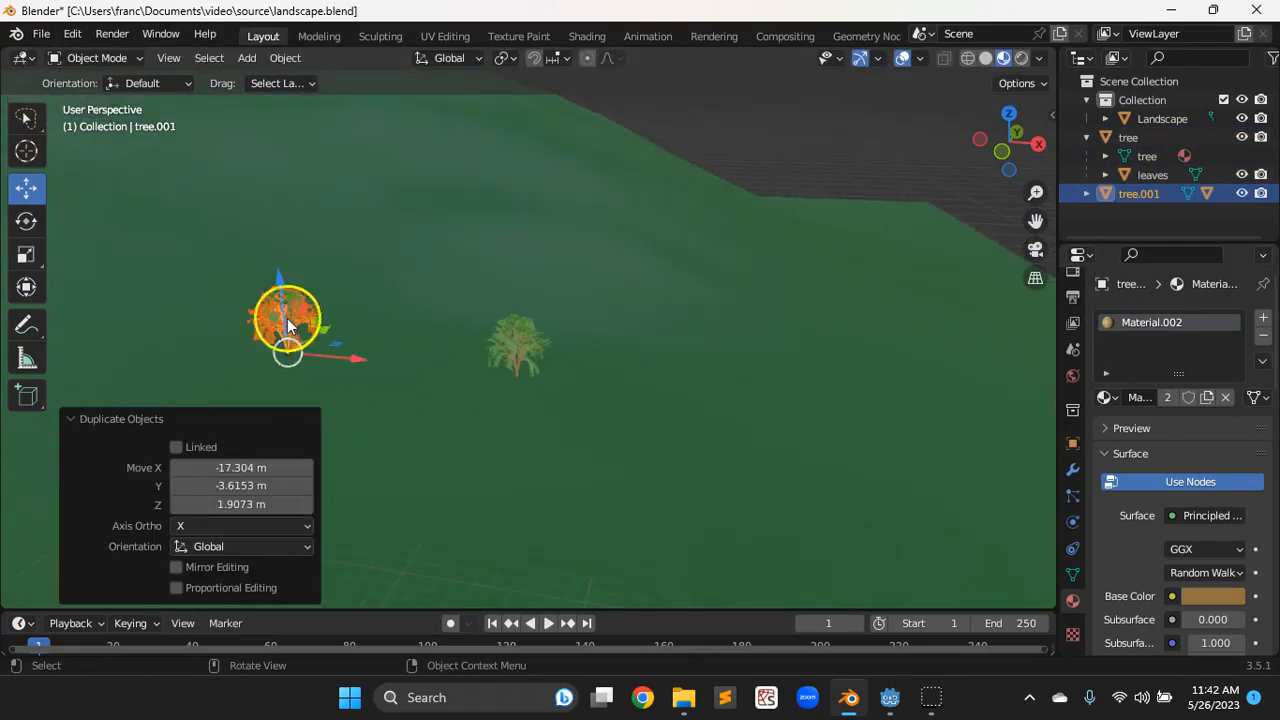
{"action": "scroll", "coordinate": [285, 371], "scroll_direction": "up", "scroll_amount": 11}
{"action": "scroll", "coordinate": [285, 371], "scroll_direction": "down", "scroll_amount": 11}
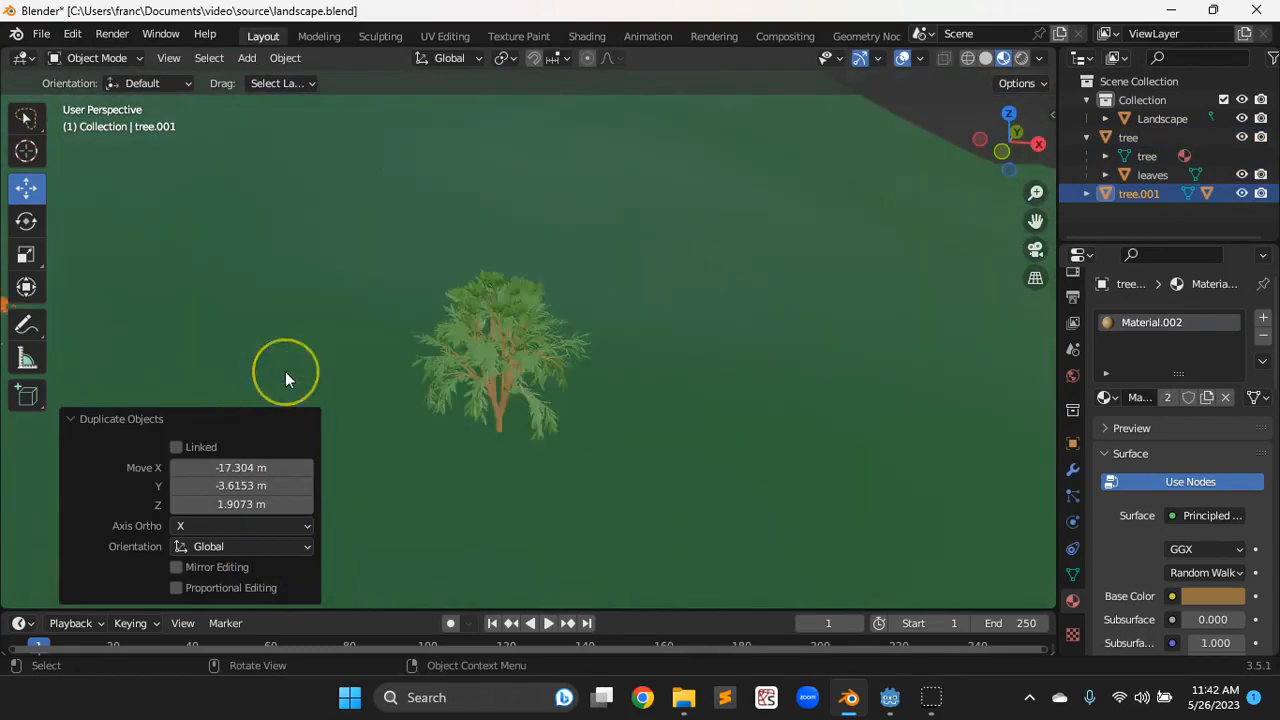
{"action": "middle_click_drag", "start_coordinate": [285, 371], "coordinate": [414, 360], "text": "shift"}
{"action": "scroll", "coordinate": [472, 355], "scroll_direction": "up", "scroll_amount": 3}
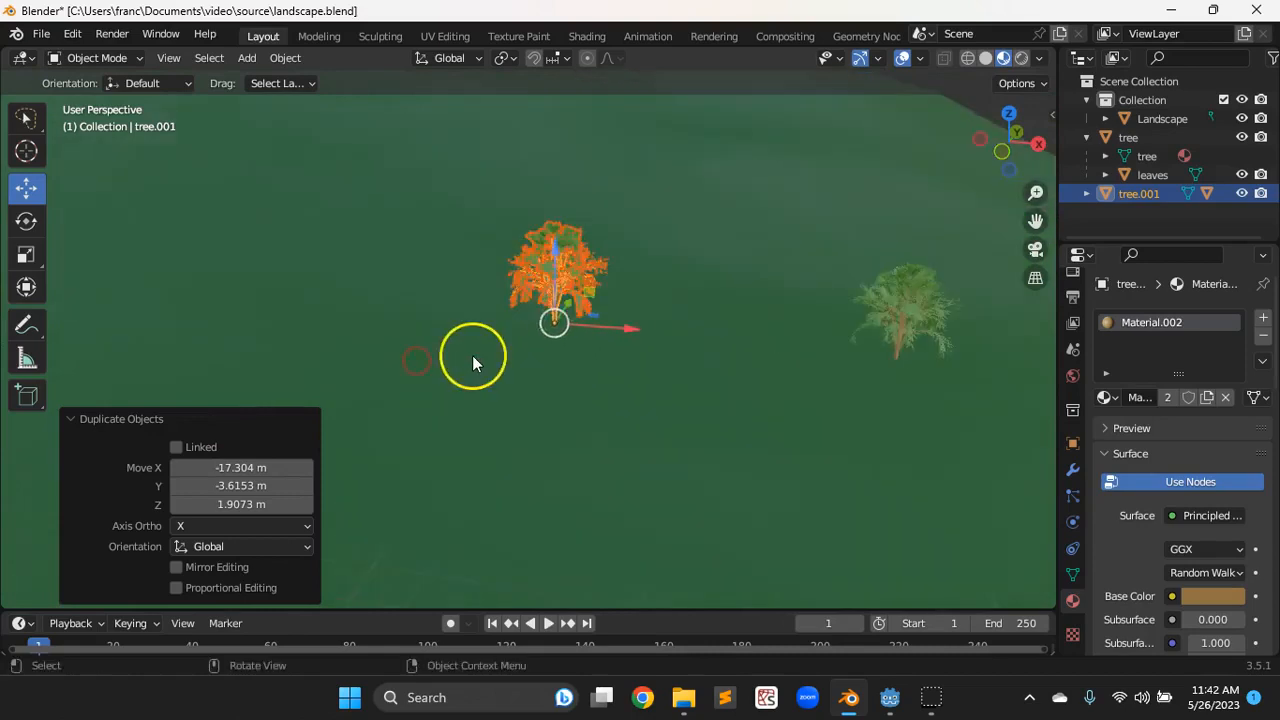
Lower the duplicated tree by about 1.6 m in Z so its trunk base meets the terrain
{"action": "scroll", "coordinate": [546, 276], "scroll_direction": "down", "scroll_amount": 4}
{"action": "left_click_drag", "start_coordinate": [571, 232], "coordinate": [558, 290]}
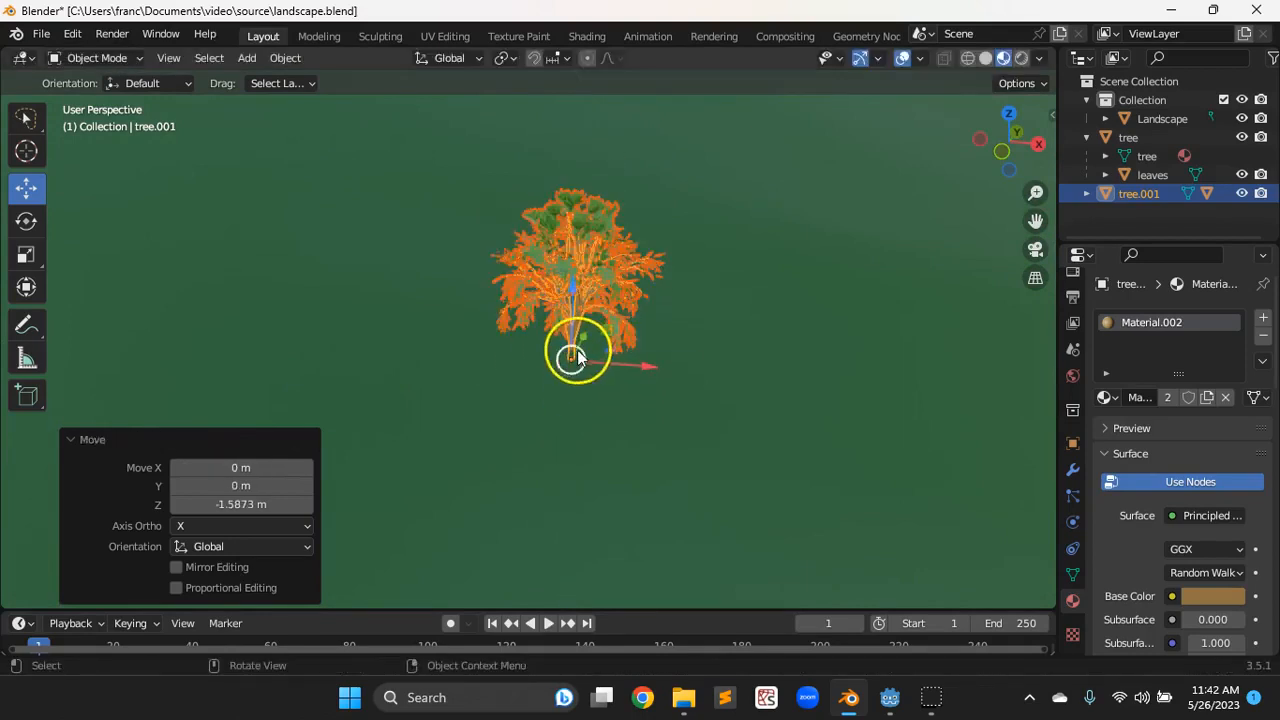
{"action": "scroll", "coordinate": [597, 392], "scroll_direction": "down", "scroll_amount": 13}
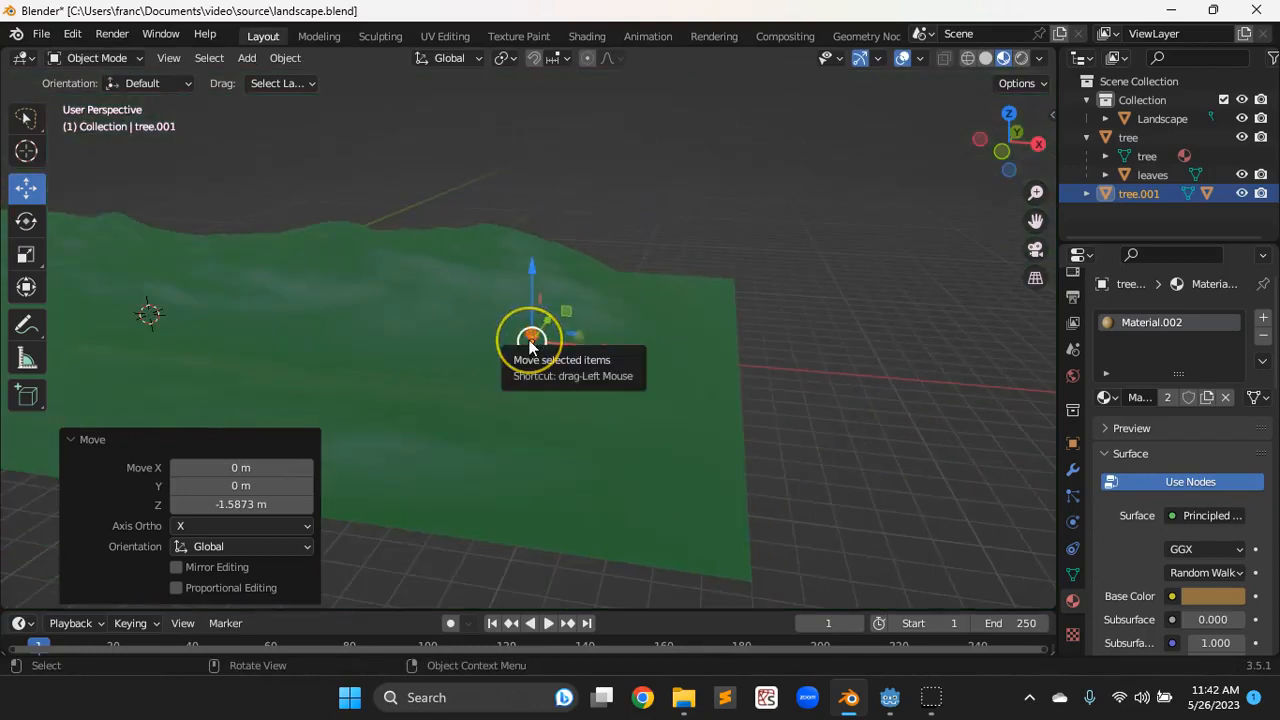
Duplicate the tree again and place the copy about 45.5 m in X, -6.4 m in Y and -48.3 m in Z from it
{"action": "key", "text": "shift+d"}
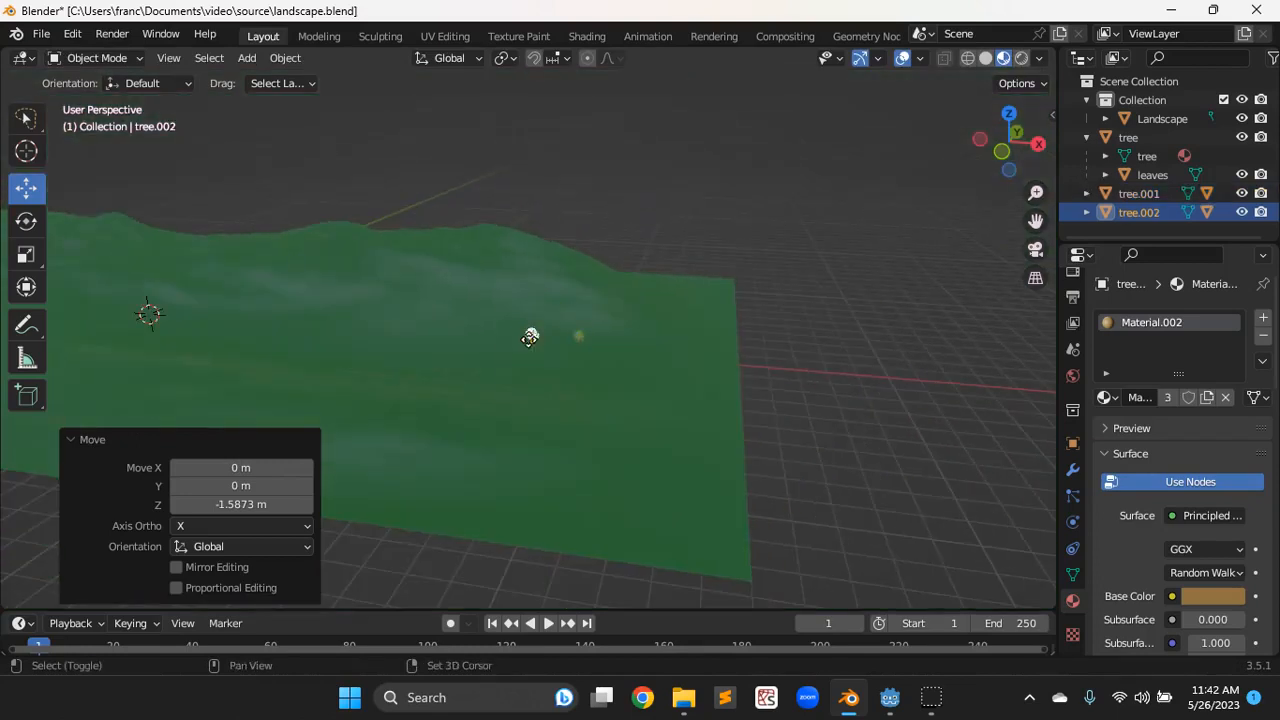
{"action": "middle_click_drag", "start_coordinate": [643, 481], "coordinate": [666, 462]}
{"action": "scroll", "coordinate": [670, 460], "scroll_direction": "up", "scroll_amount": 3}
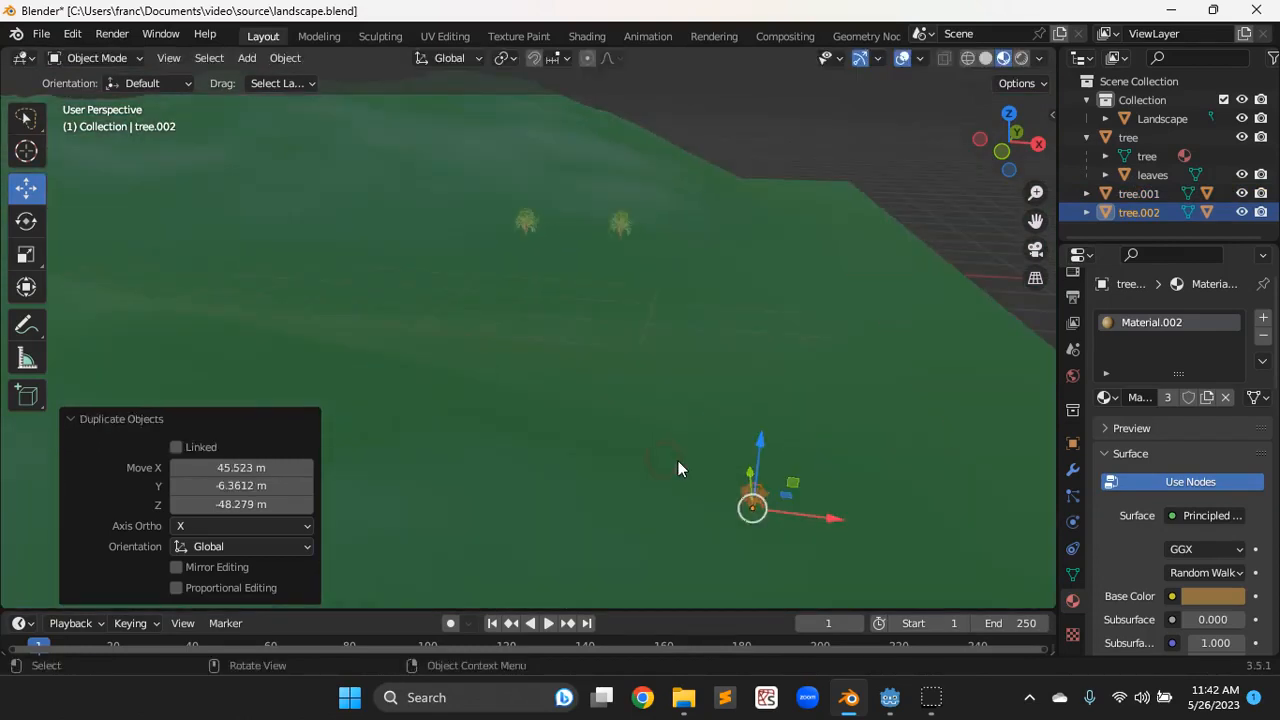
Raise the new tree copy toward the terrain surface in three Z moves of about 4.6 m, 36.2 m and 4.5 m
{"action": "left_click_drag", "start_coordinate": [745, 465], "coordinate": [762, 436]}
{"action": "scroll", "coordinate": [754, 490], "scroll_direction": "up", "scroll_amount": 2}
{"action": "scroll", "coordinate": [755, 490], "scroll_direction": "up", "scroll_amount": 2}
{"action": "middle_click_drag", "start_coordinate": [757, 490], "coordinate": [630, 448], "text": "shift"}
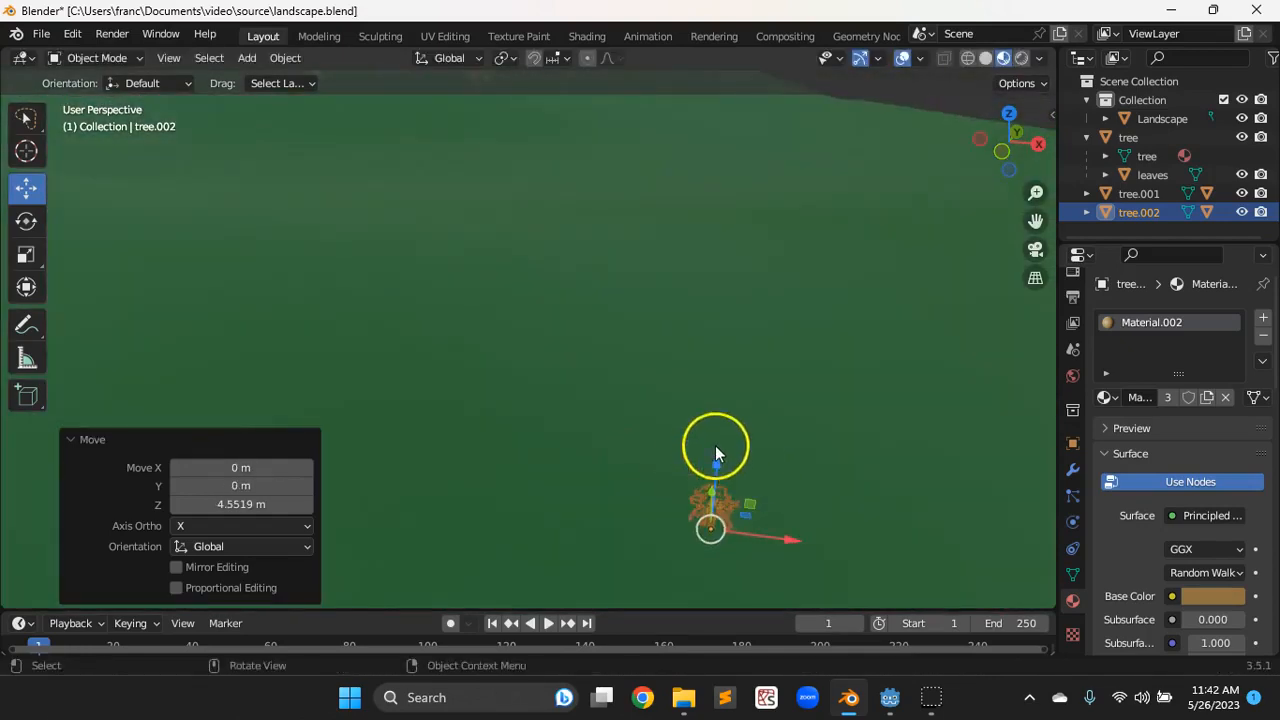
{"action": "left_click_drag", "start_coordinate": [716, 460], "coordinate": [712, 112]}
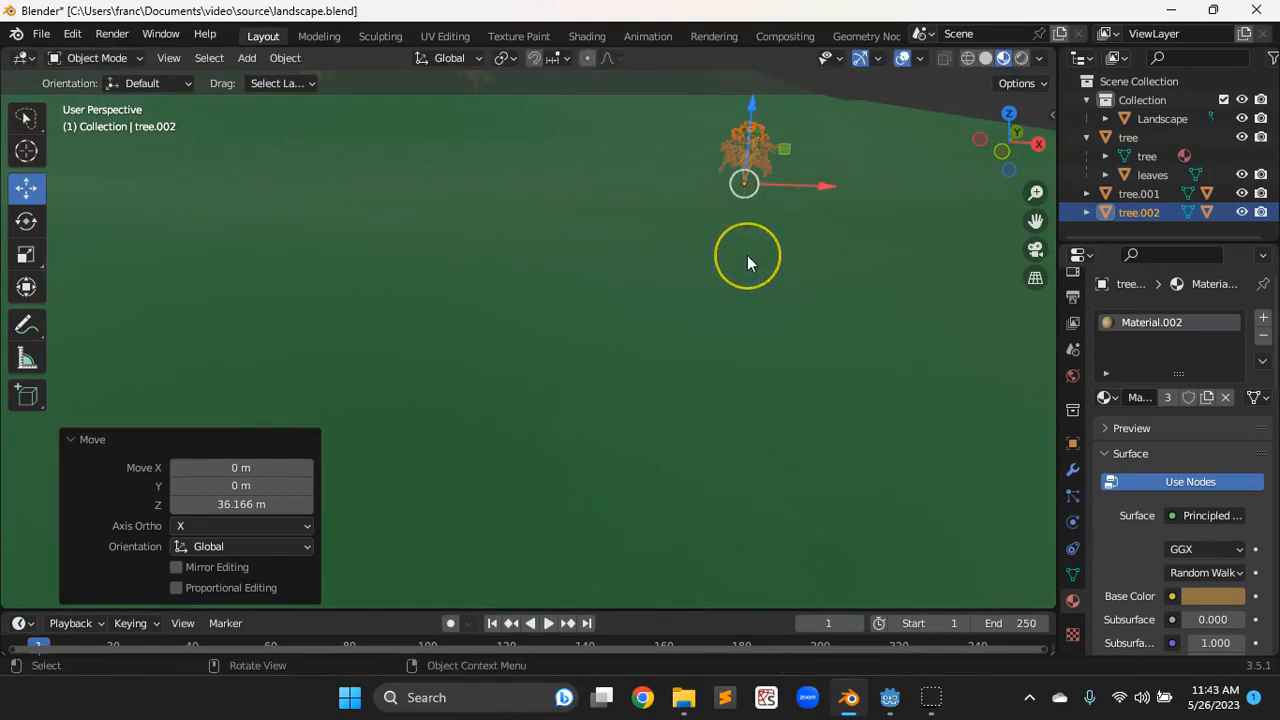
{"action": "scroll", "coordinate": [747, 258], "scroll_direction": "down", "scroll_amount": 5}
{"action": "left_click_drag", "start_coordinate": [648, 182], "coordinate": [647, 214]}
{"action": "scroll", "coordinate": [647, 214], "scroll_direction": "up", "scroll_amount": 3}
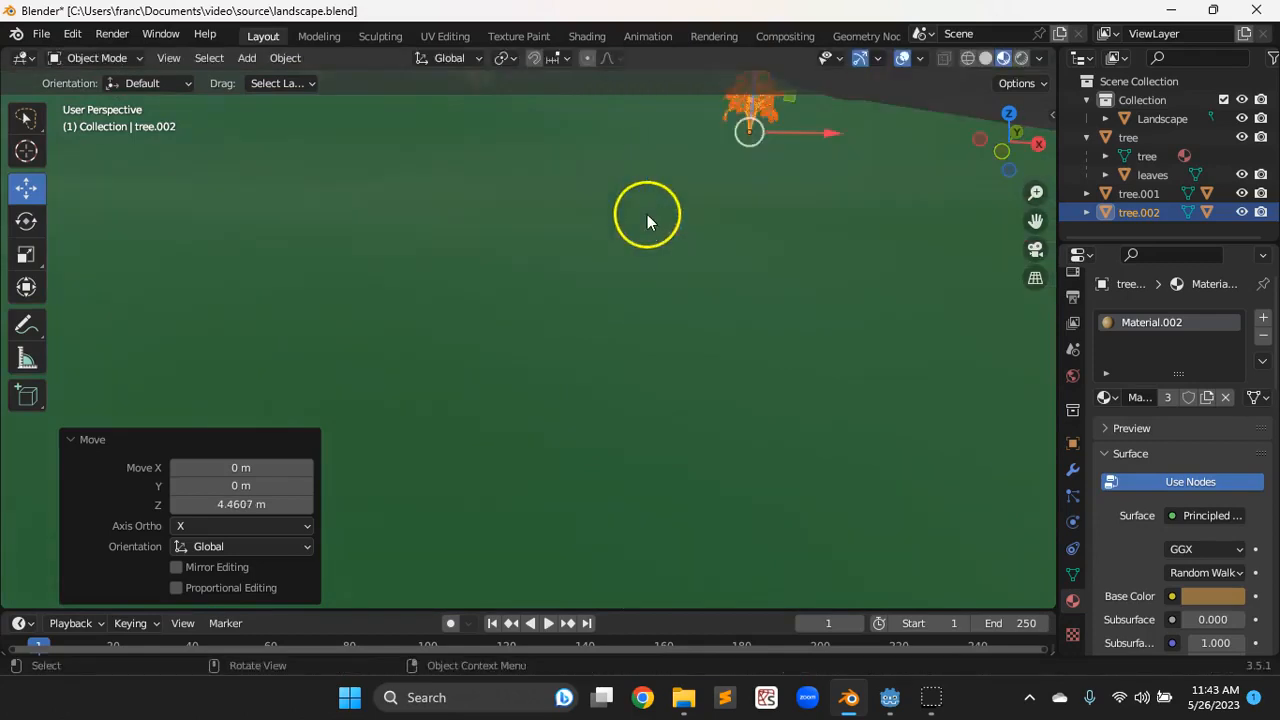
Shift the new tree copy about 2.5 m in Y and lower it about 0.02 m to seat it on the slope
{"action": "scroll", "coordinate": [664, 199], "scroll_direction": "down", "scroll_amount": 3}
{"action": "middle_click_drag", "start_coordinate": [782, 200], "coordinate": [706, 220]}
{"action": "left_click_drag", "start_coordinate": [435, 217], "coordinate": [459, 239]}
{"action": "scroll", "coordinate": [461, 243], "scroll_direction": "down", "scroll_amount": 1}
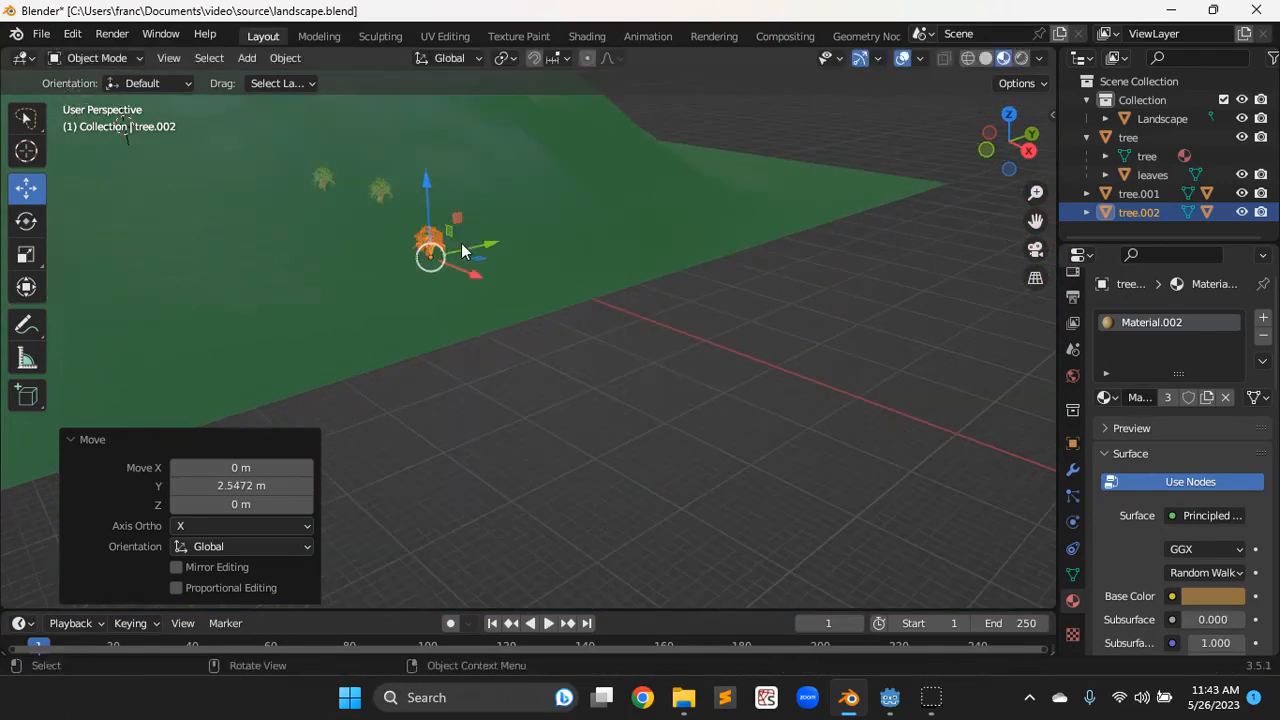
{"action": "scroll", "coordinate": [431, 274], "scroll_direction": "up", "scroll_amount": 5}
{"action": "middle_click_drag", "start_coordinate": [430, 274], "coordinate": [546, 363], "text": "shift"}
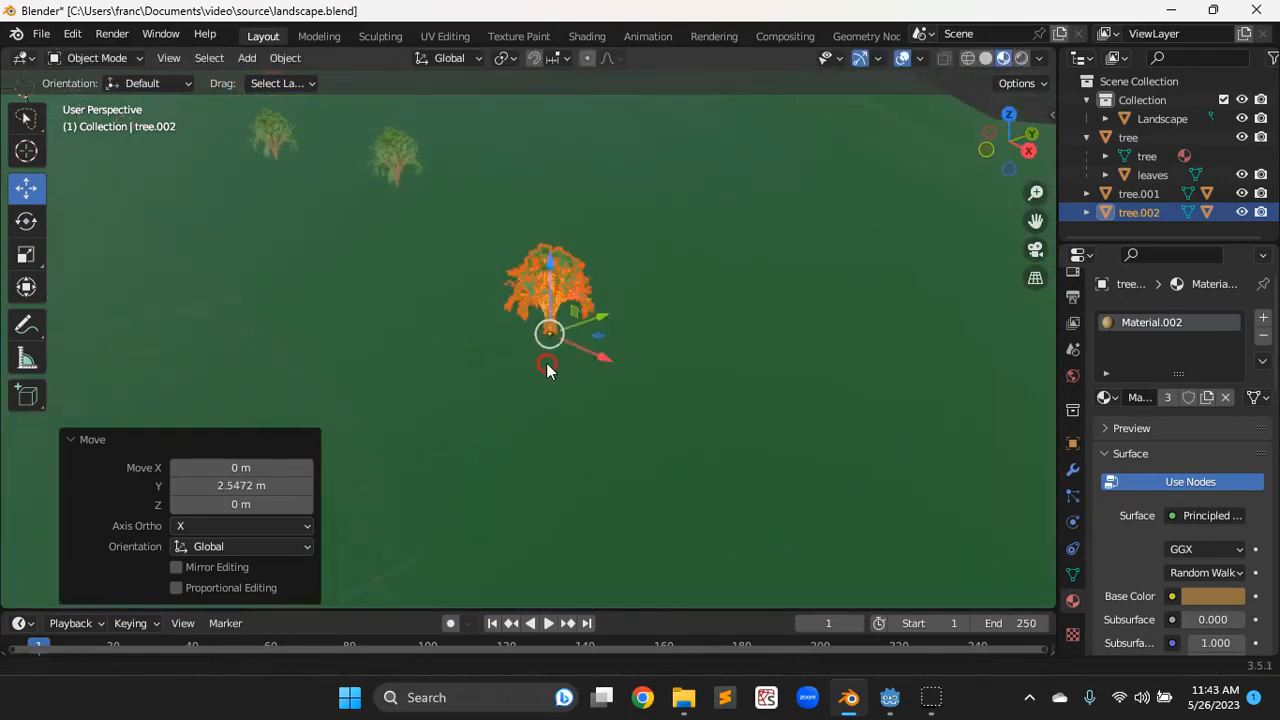
{"action": "scroll", "coordinate": [552, 366], "scroll_direction": "up", "scroll_amount": 5}
{"action": "left_click_drag", "start_coordinate": [641, 243], "coordinate": [641, 250]}
{"action": "scroll", "coordinate": [577, 310], "scroll_direction": "down", "scroll_amount": 4}
{"action": "scroll", "coordinate": [570, 318], "scroll_direction": "down", "scroll_amount": 5}
{"action": "scroll", "coordinate": [555, 335], "scroll_direction": "down", "scroll_amount": 1}
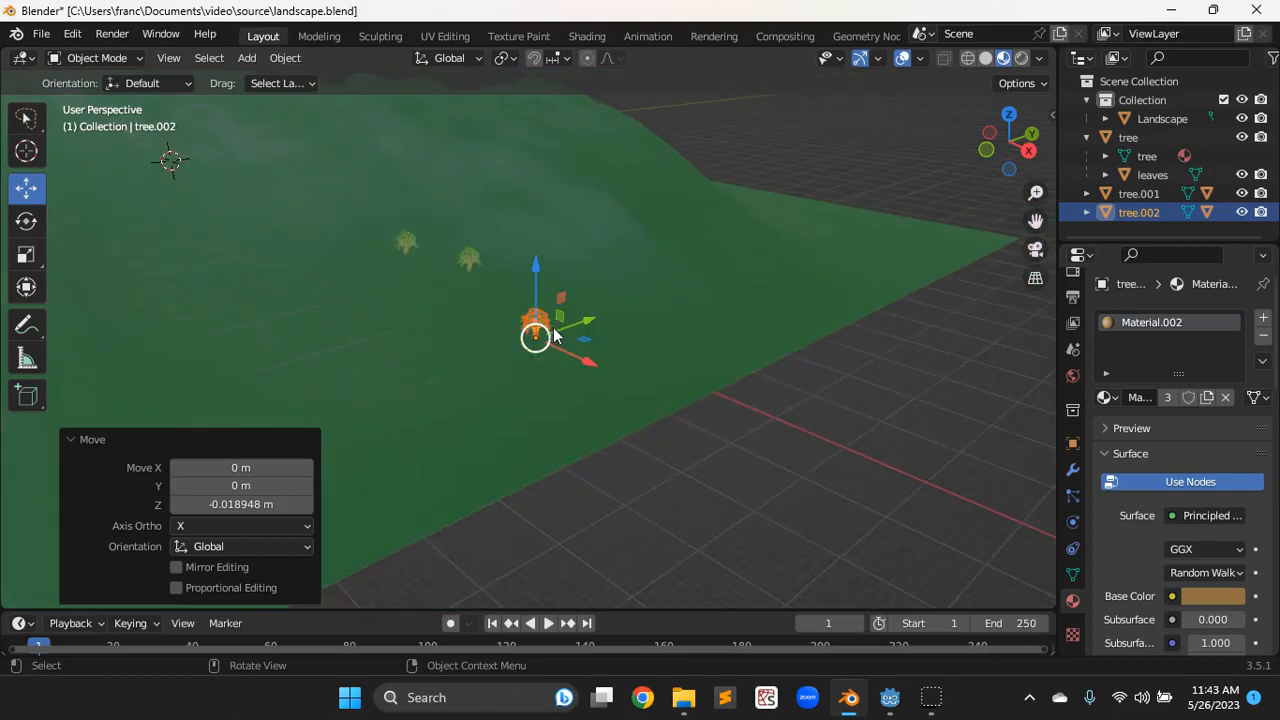
{"action": "scroll", "coordinate": [555, 335], "scroll_direction": "down", "scroll_amount": 2}
{"action": "scroll", "coordinate": [555, 335], "scroll_direction": "down", "scroll_amount": 2}
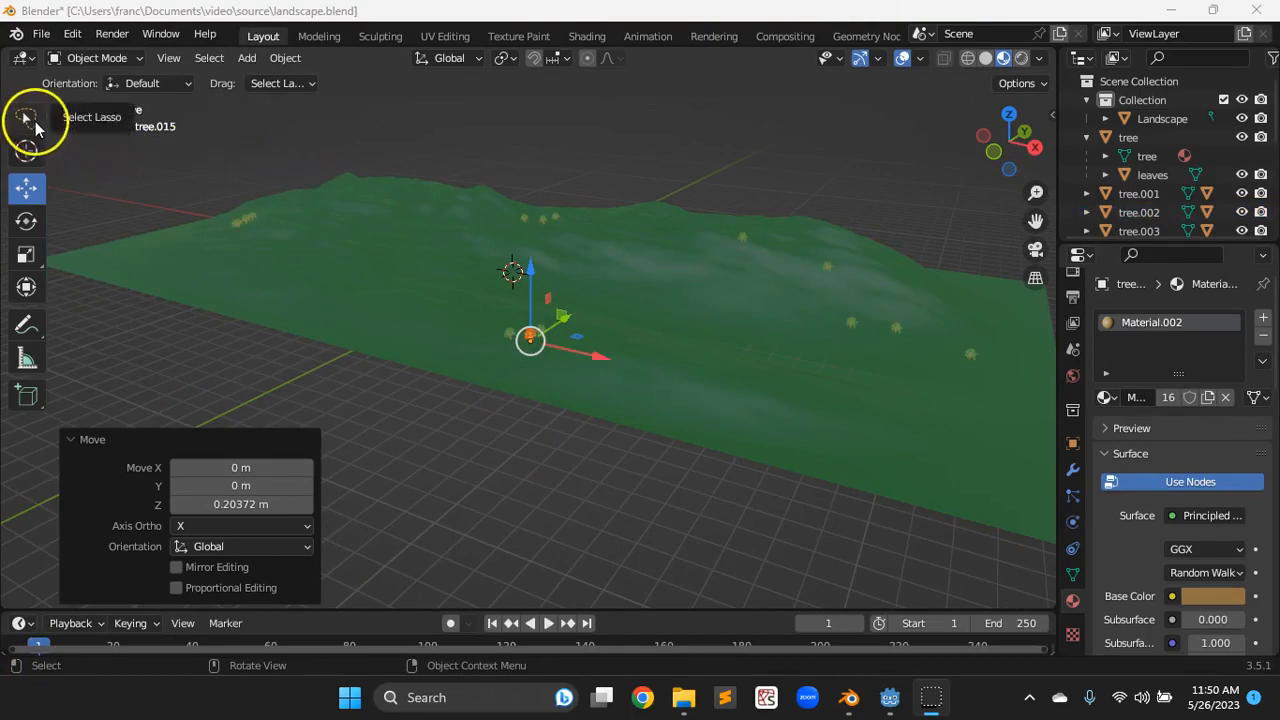
Switch to box selection, select the landscape and check up close how the duplicated trees sit on the terrain
{"action": "left_click", "coordinate": [32, 121]}
{"action": "left_click", "coordinate": [515, 338]}
{"action": "left_click", "coordinate": [546, 393]}
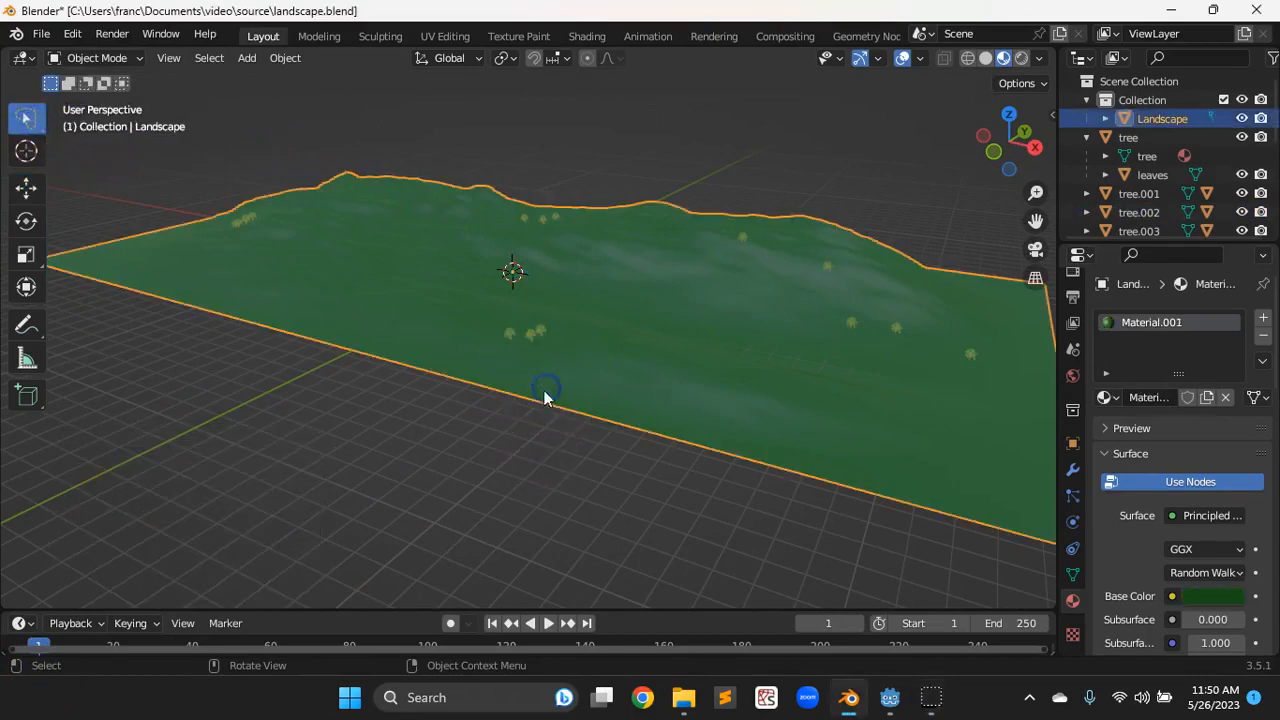
{"action": "scroll", "coordinate": [624, 442], "scroll_direction": "up", "scroll_amount": 8}
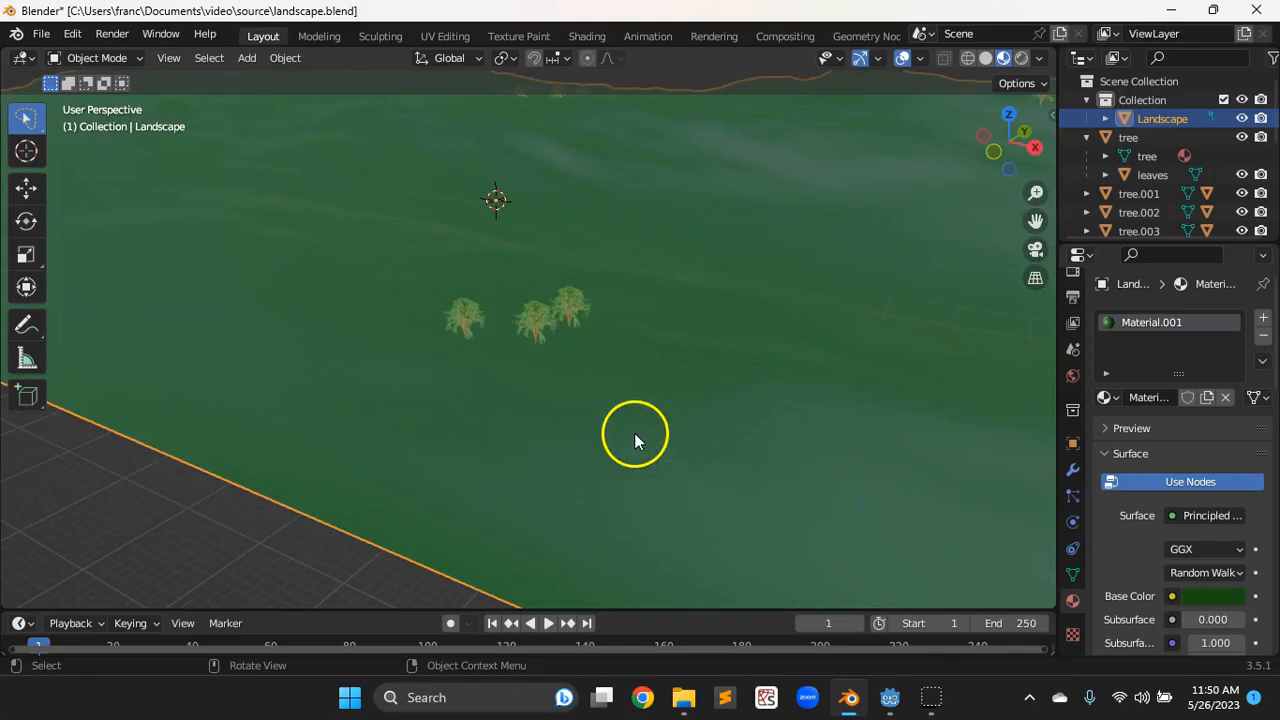
{"action": "left_click", "coordinate": [603, 430]}
{"action": "middle_click_drag", "start_coordinate": [603, 430], "coordinate": [451, 402]}
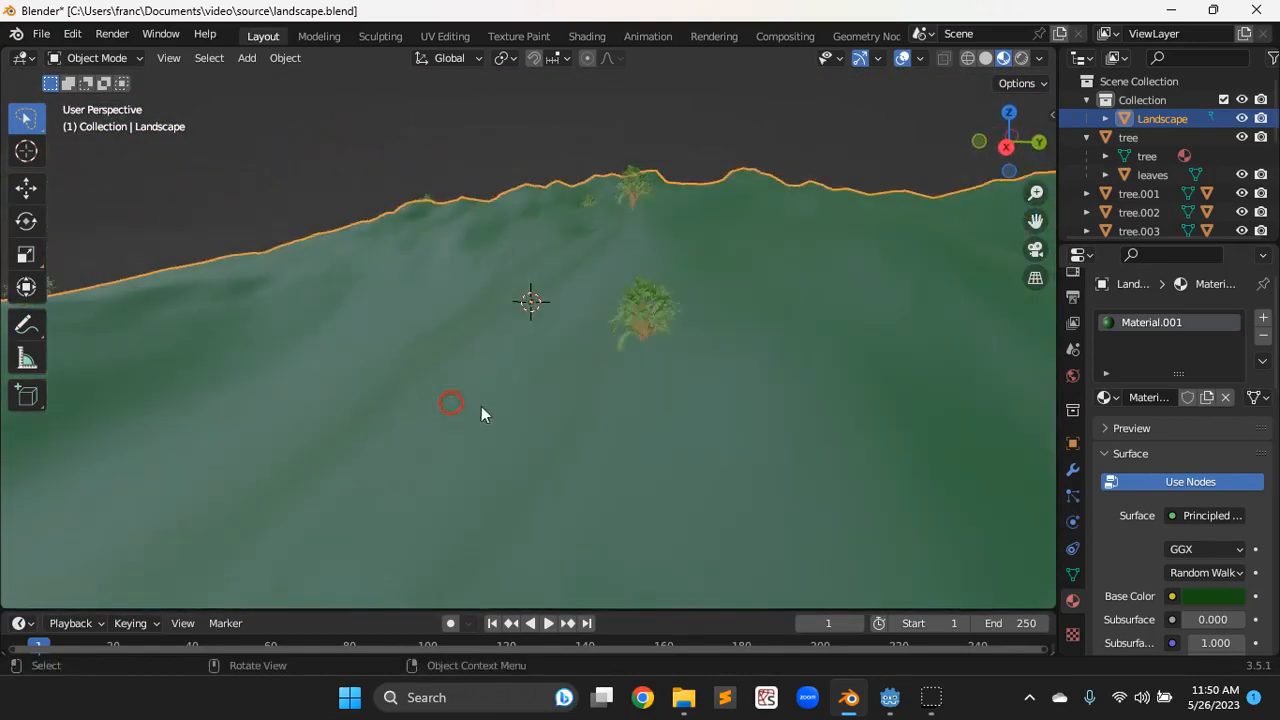
Select the leaves and trunk of tree.003 together and move them about 1.07 m up in Z and -0.25 m in Y
{"action": "left_click", "coordinate": [644, 337]}
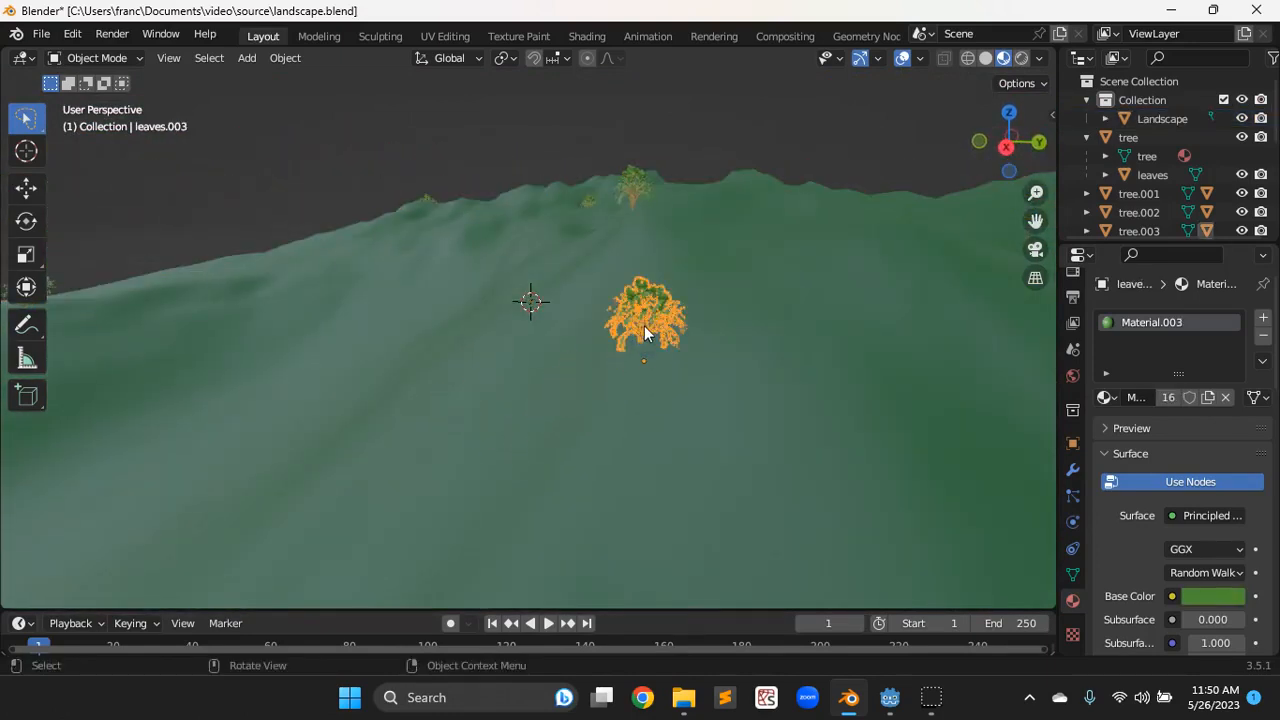
{"action": "scroll", "coordinate": [646, 371], "scroll_direction": "up", "scroll_amount": 2}
{"action": "scroll", "coordinate": [646, 371], "scroll_direction": "down", "scroll_amount": 2}
{"action": "scroll", "coordinate": [656, 364], "scroll_direction": "up", "scroll_amount": 3}
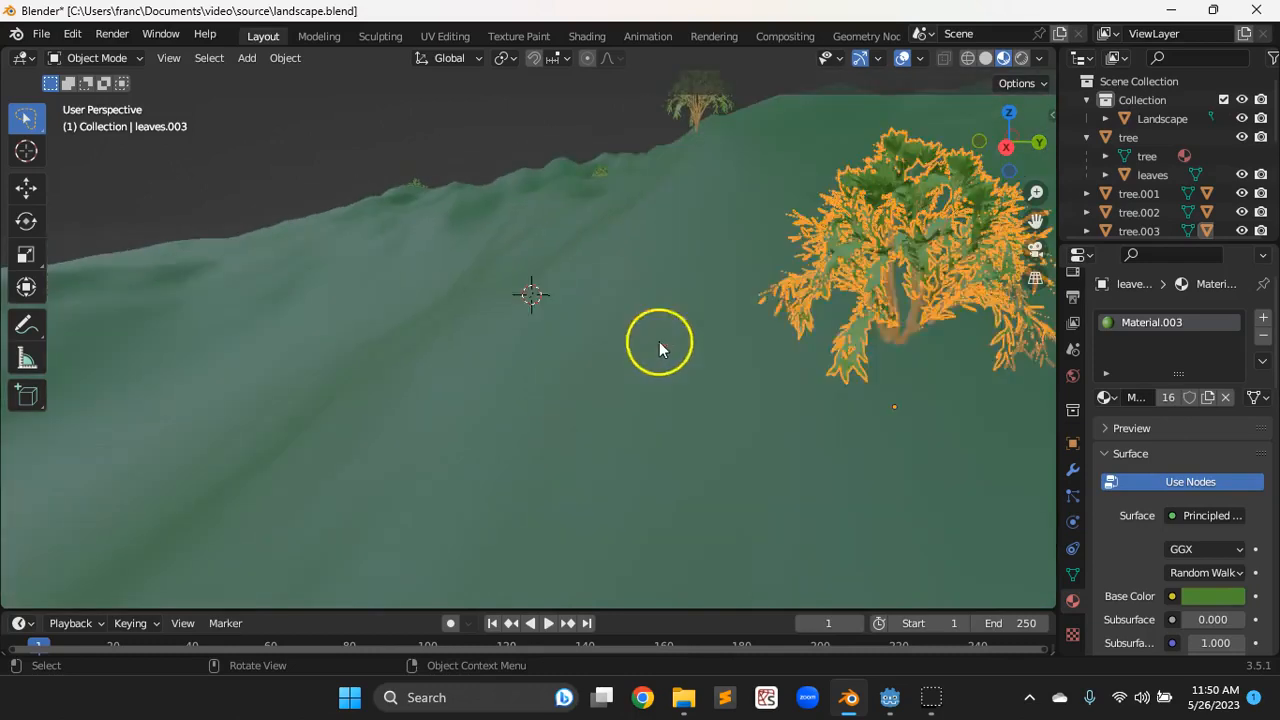
{"action": "left_click", "coordinate": [901, 338], "text": "shift"}
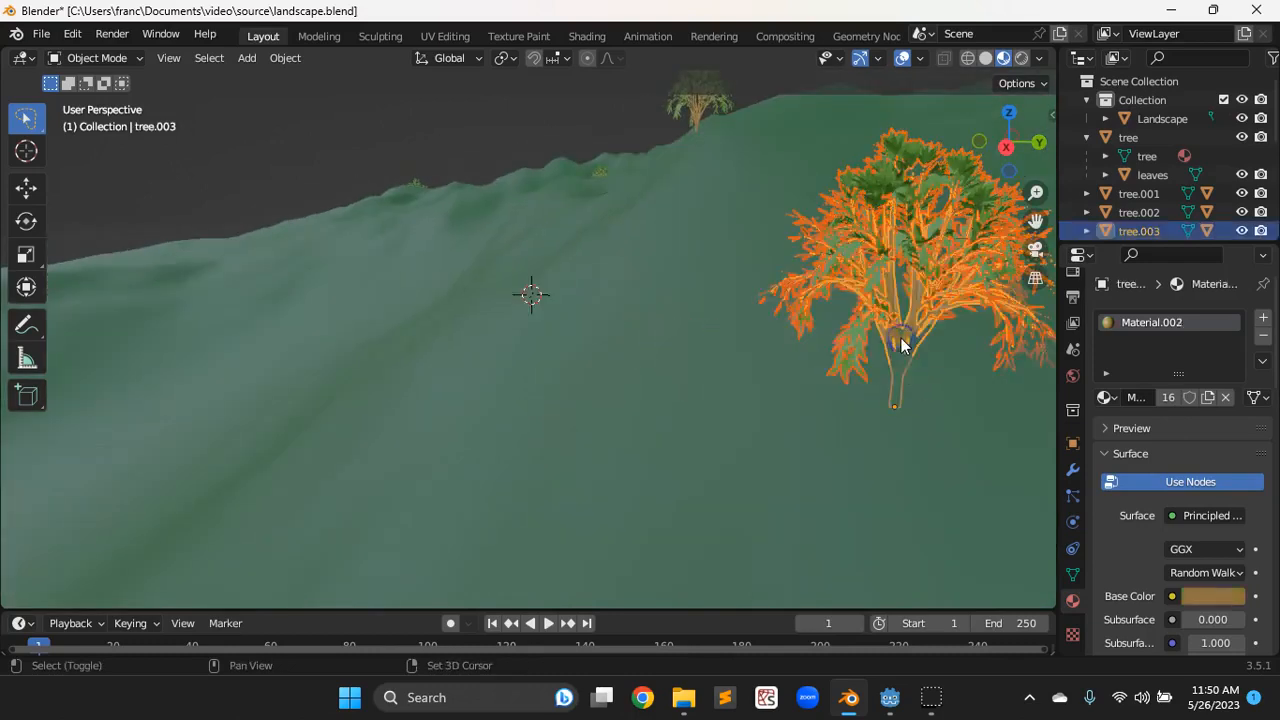
{"action": "left_click", "coordinate": [26, 187]}
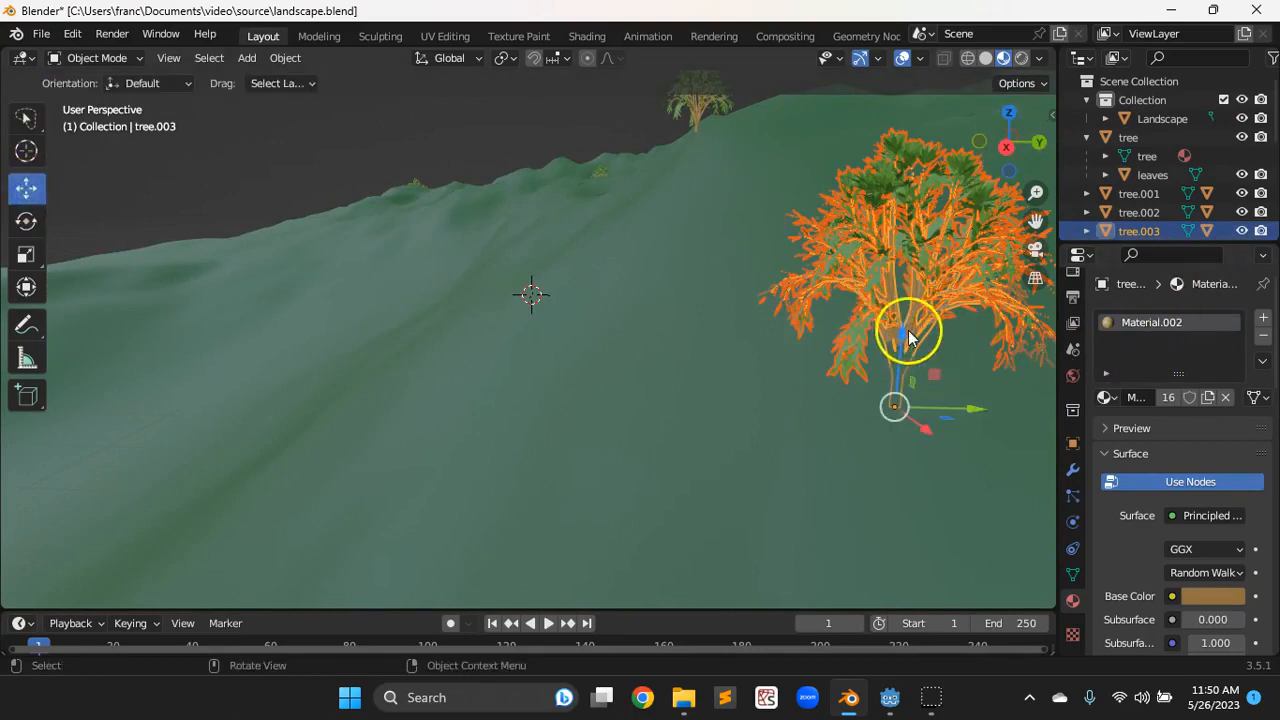
{"action": "left_click_drag", "start_coordinate": [903, 337], "coordinate": [901, 271]}
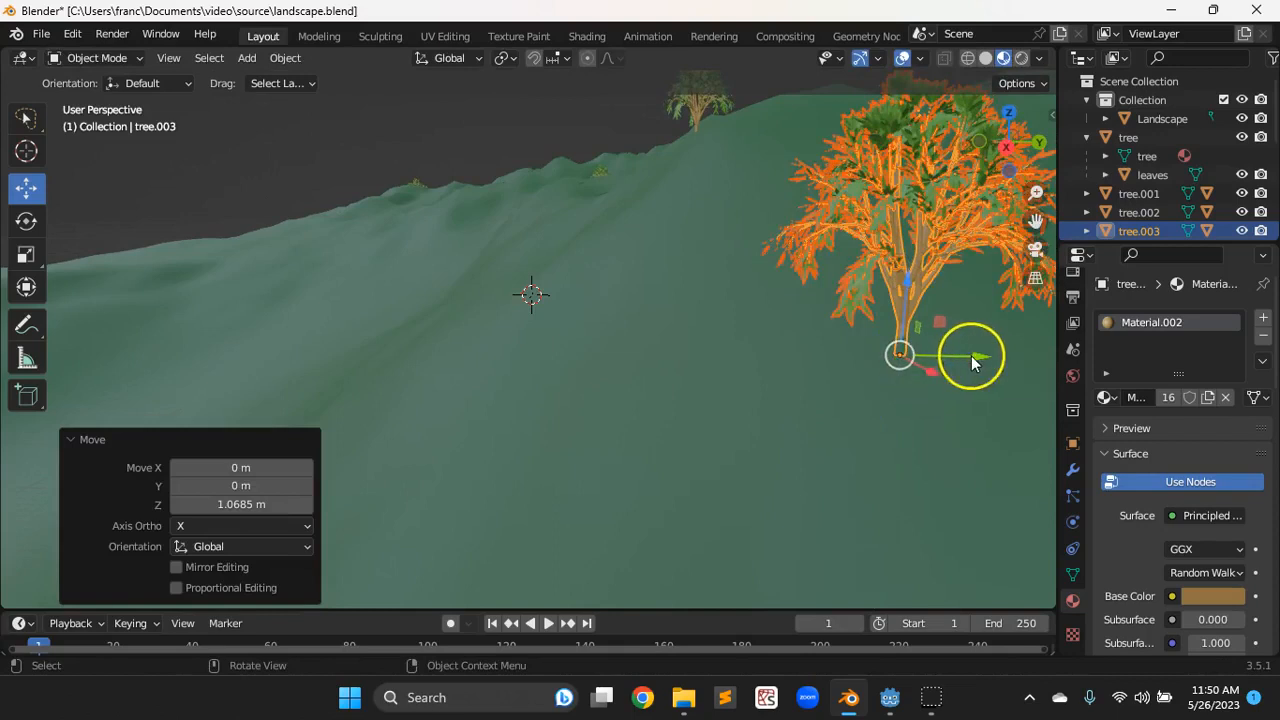
{"action": "left_click_drag", "start_coordinate": [970, 356], "coordinate": [958, 356]}
Deselect the tree and examine how the tree groups are spread over the whole landscape from several angles
{"action": "scroll", "coordinate": [575, 281], "scroll_direction": "down", "scroll_amount": 10}
{"action": "middle_click_drag", "start_coordinate": [442, 294], "coordinate": [554, 314]}
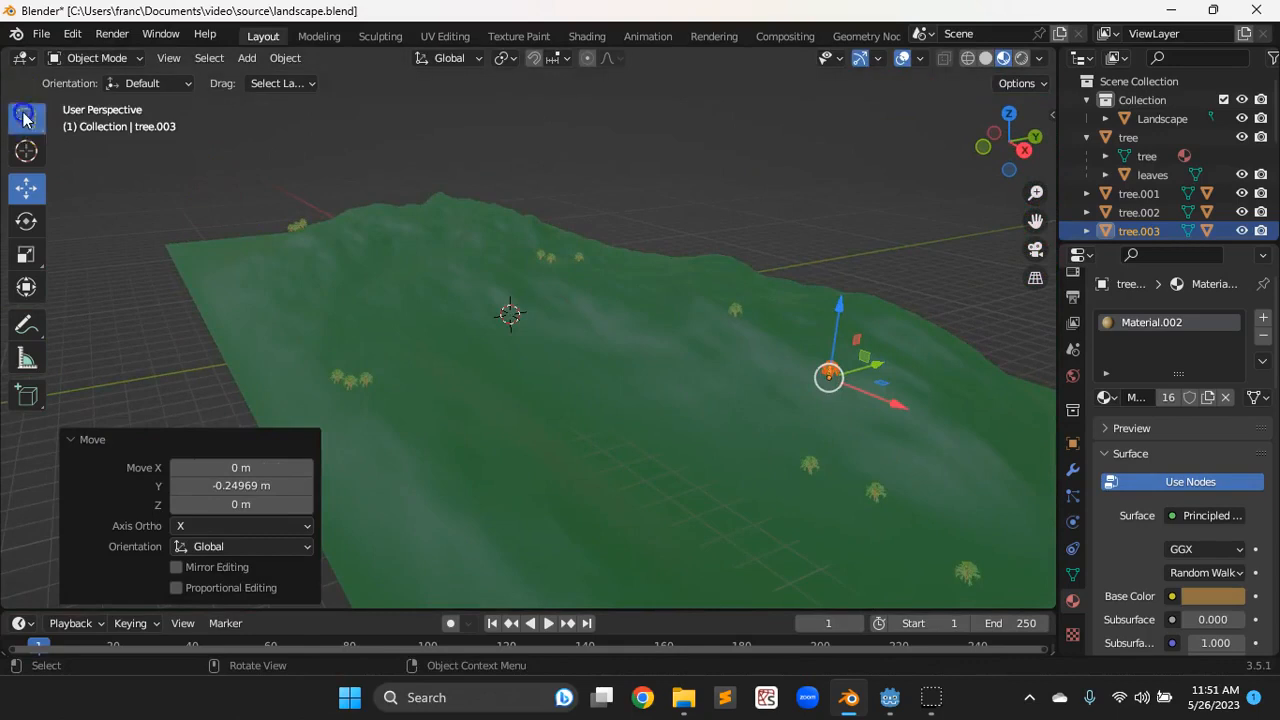
{"action": "left_click", "coordinate": [24, 118]}
{"action": "left_click", "coordinate": [649, 201]}
{"action": "middle_click_drag", "start_coordinate": [654, 363], "coordinate": [696, 395]}
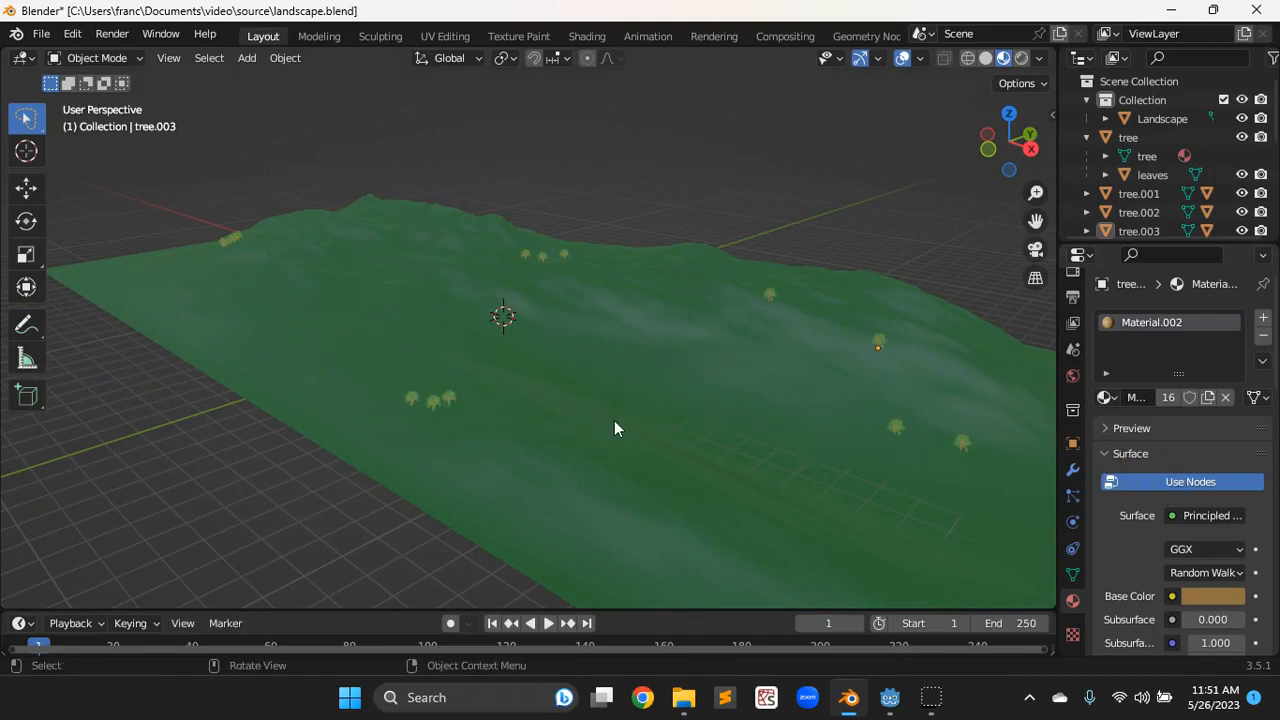
{"action": "middle_click_drag", "start_coordinate": [616, 421], "coordinate": [650, 452]}
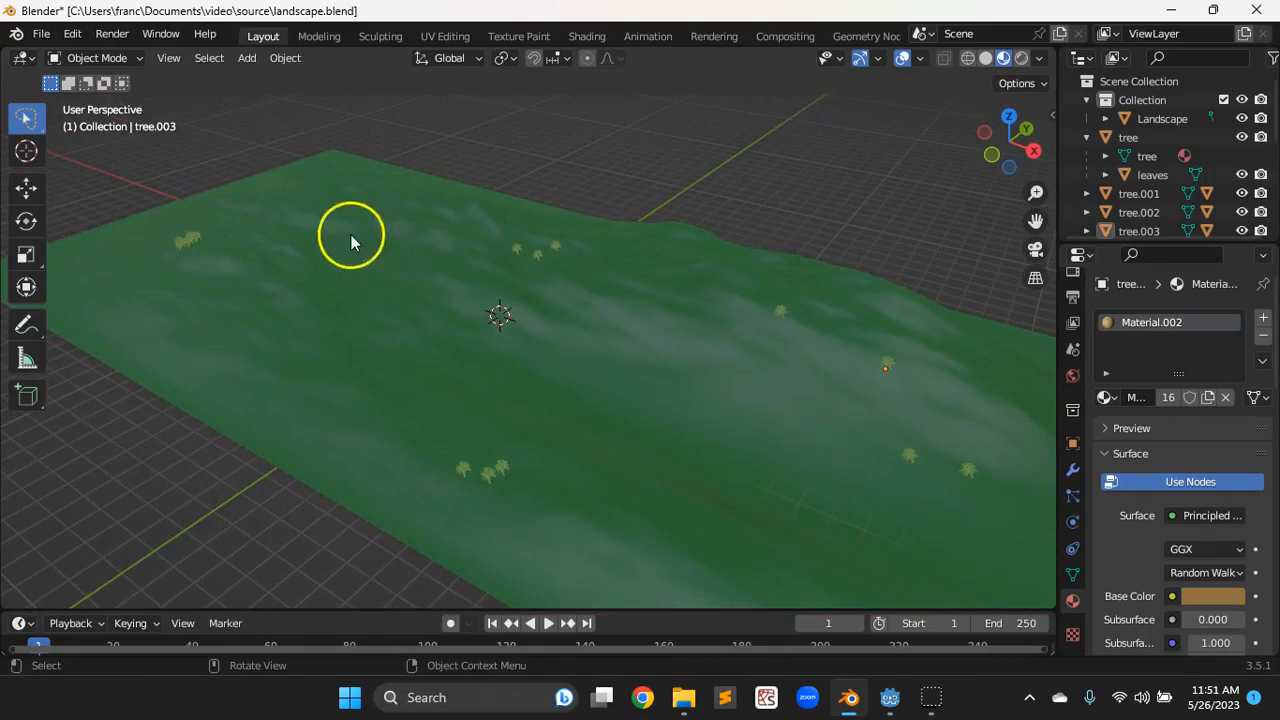
{"action": "middle_click_drag", "start_coordinate": [515, 501], "coordinate": [724, 508]}
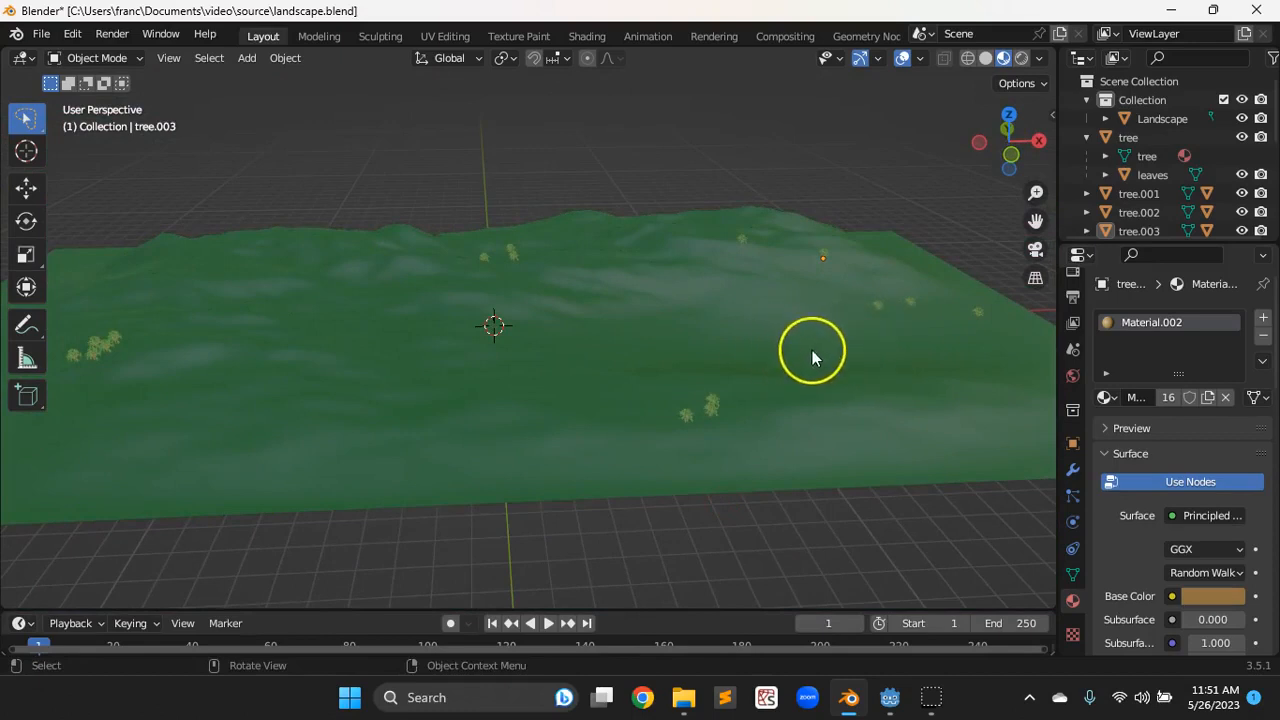
{"action": "mouse_move", "coordinate": [751, 356]}
{"action": "middle_mouse_down"}
{"action": "mouse_move", "coordinate": [794, 360]}
{"action": "mouse_move", "coordinate": [761, 367]}
{"action": "middle_mouse_up"}
{"action": "middle_click_drag", "start_coordinate": [845, 386], "coordinate": [800, 384]}
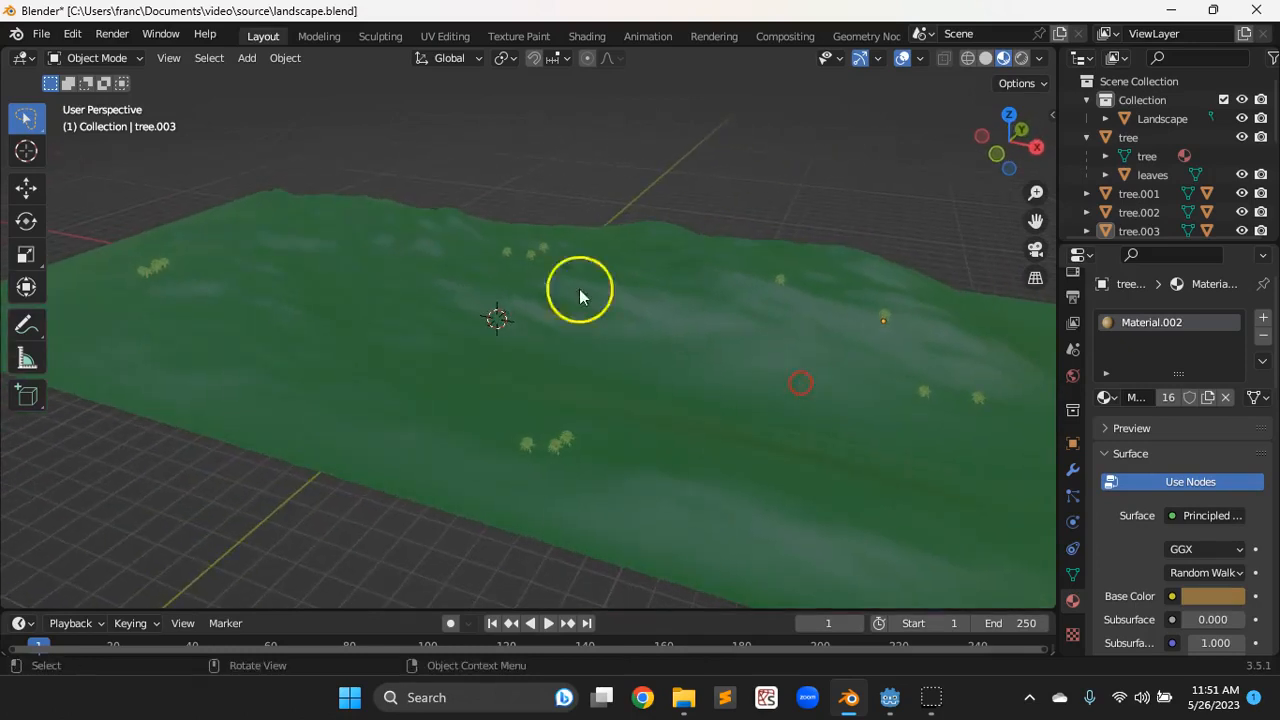
Save the landscape.blend file
{"action": "left_click", "coordinate": [55, 42]}
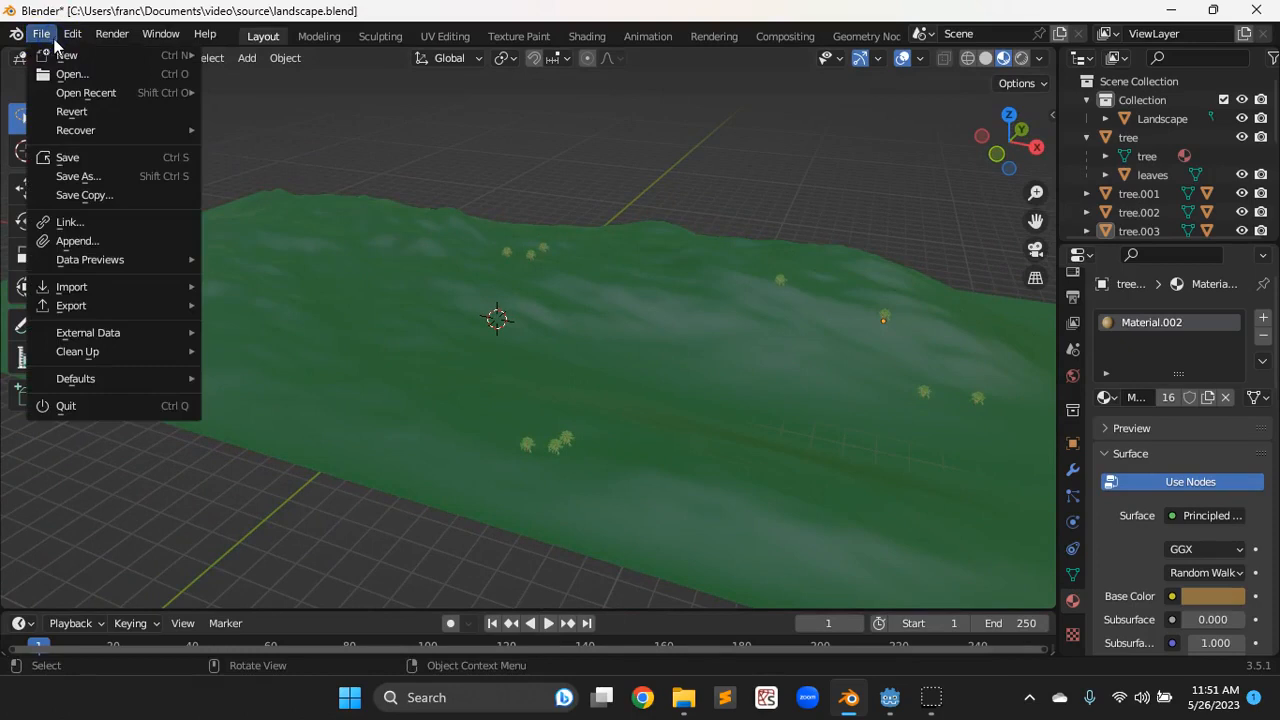
{"action": "left_click", "coordinate": [82, 158]}
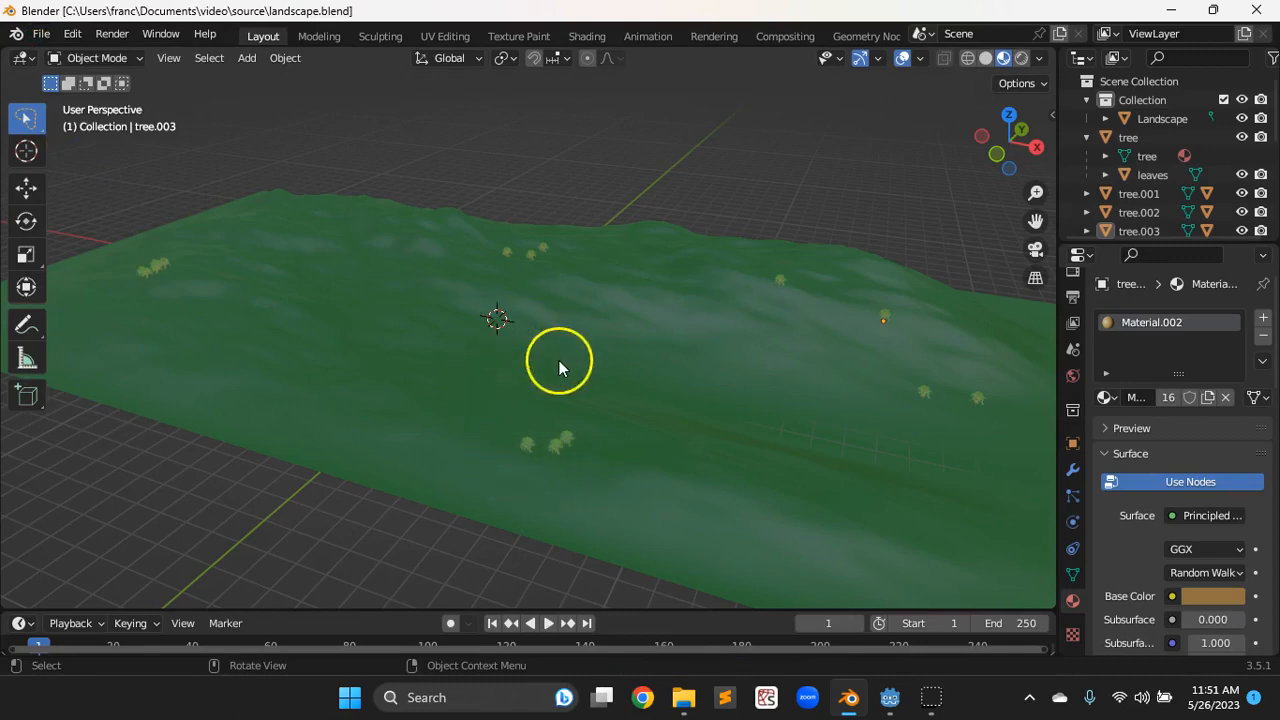
Add a cube mesh to the landscape scene
{"action": "left_click", "coordinate": [245, 58]}
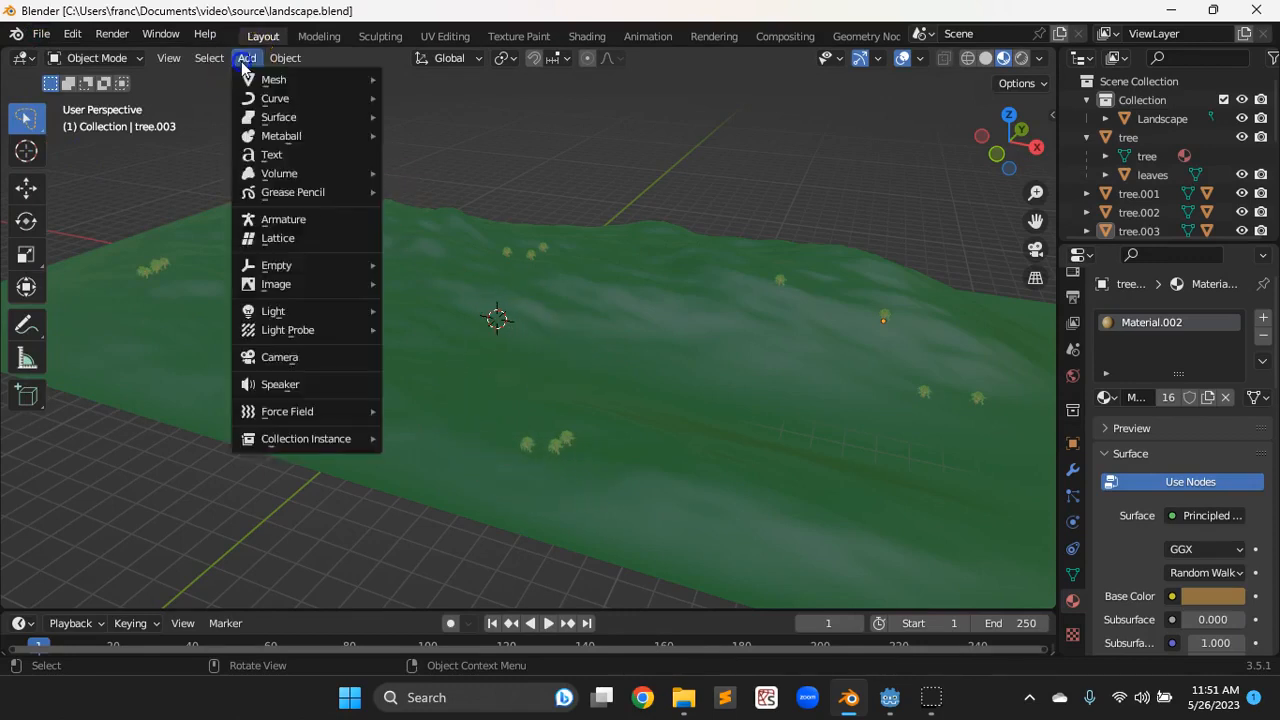
{"action": "mouse_move", "coordinate": [300, 79]}
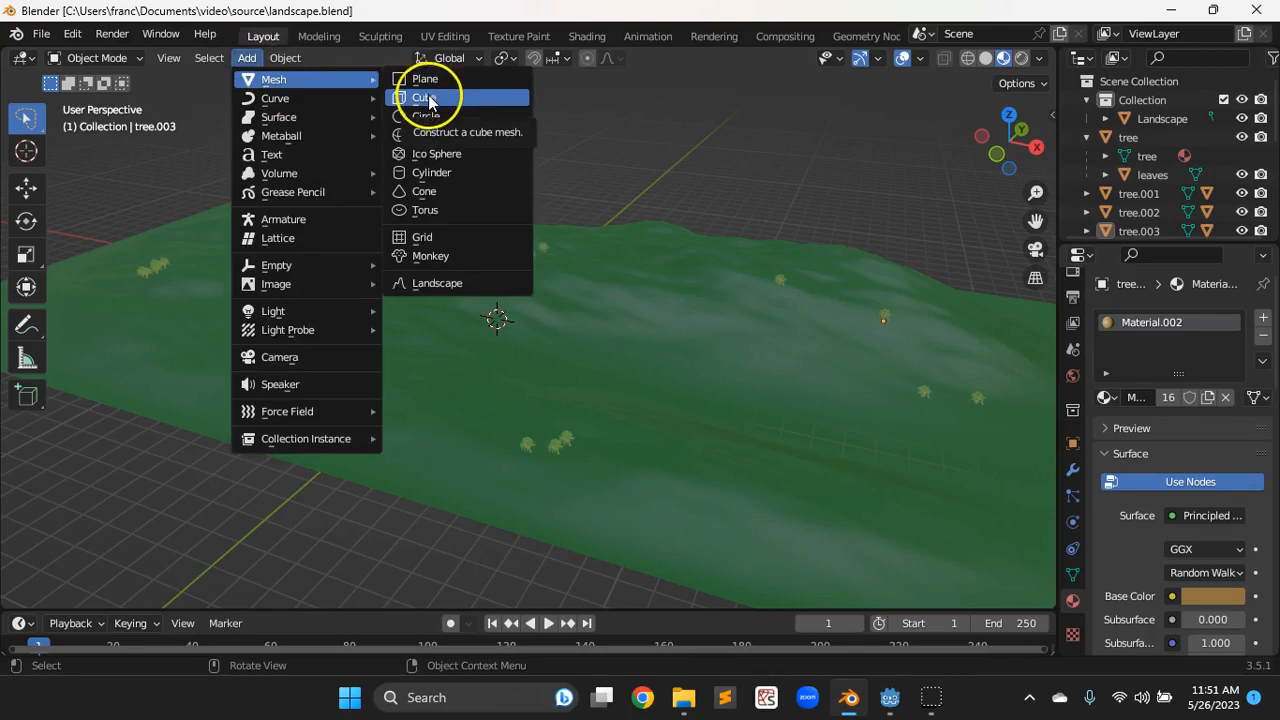